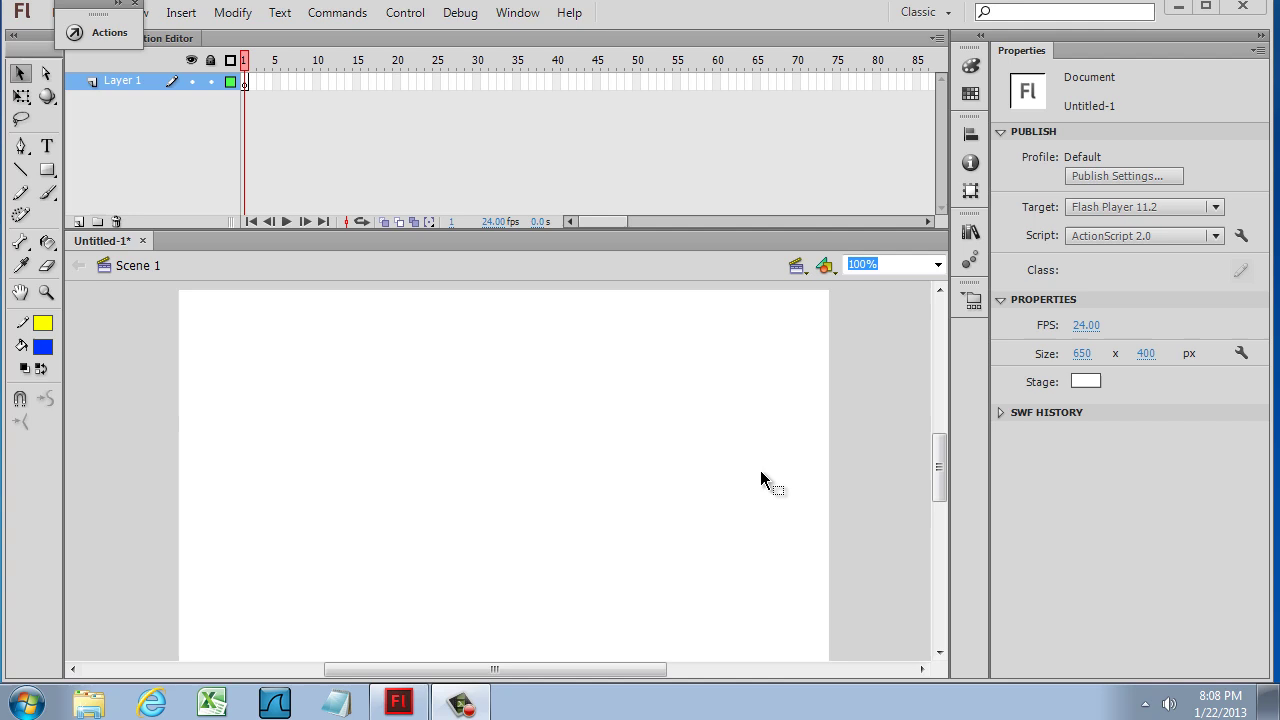
# Step: Set the stage background colour to grey from the Properties panel swatches
pyautogui.click(1085, 381)
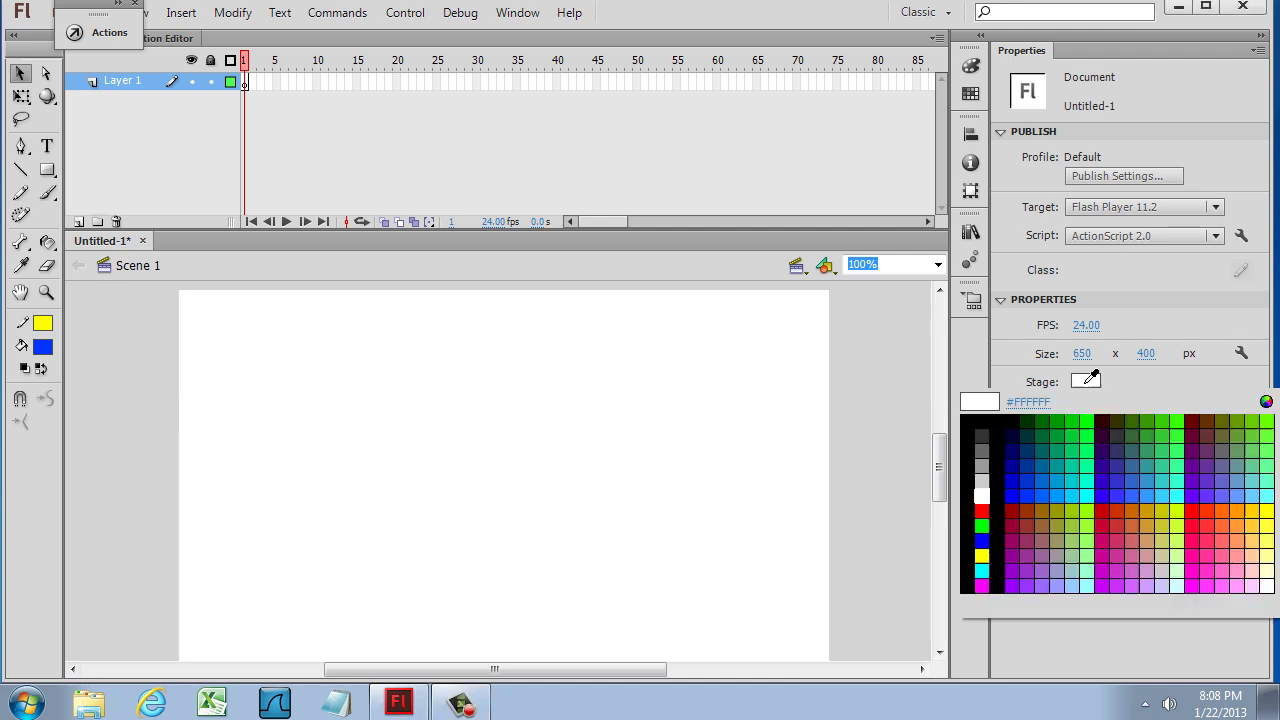
pyautogui.click(982, 464)
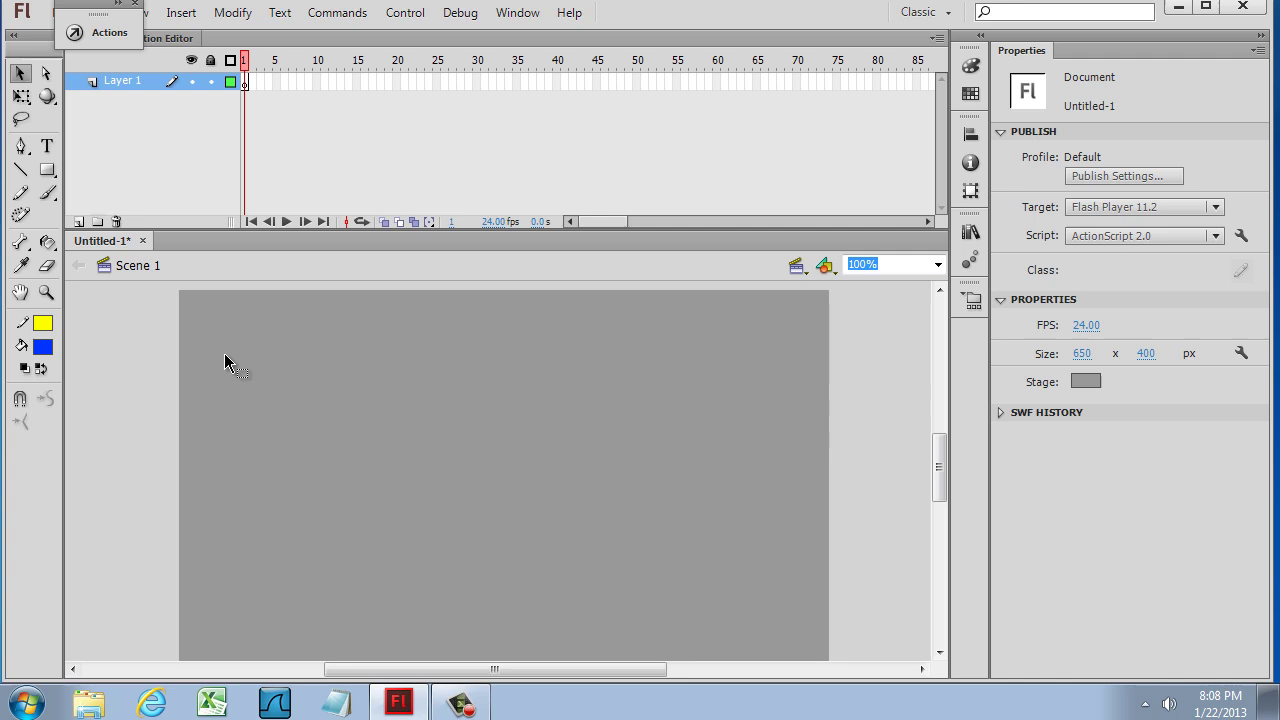
# Step: Draw a solid black oval with no stroke on the left part of the stage
pyautogui.click(47, 171)
pyautogui.moveTo(50, 175); pyautogui.dragTo(132, 189)
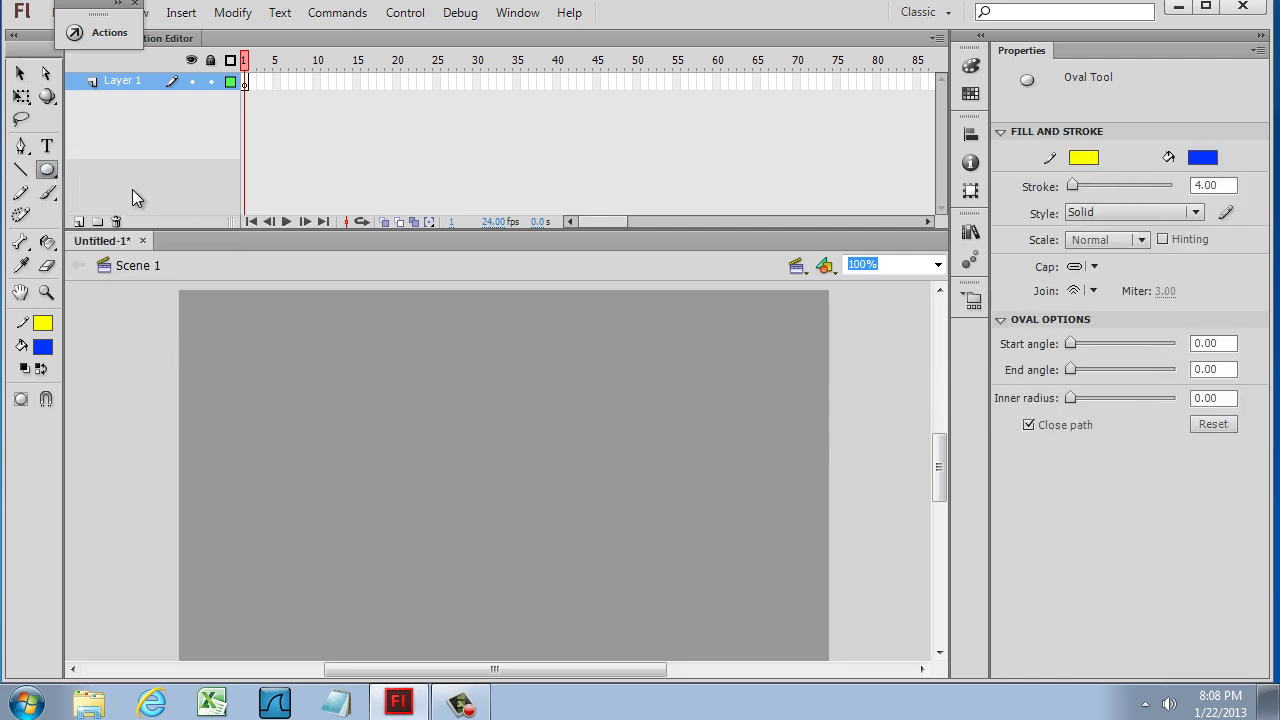
pyautogui.click(43, 346)
pyautogui.click(60, 389)
pyautogui.click(42, 323)
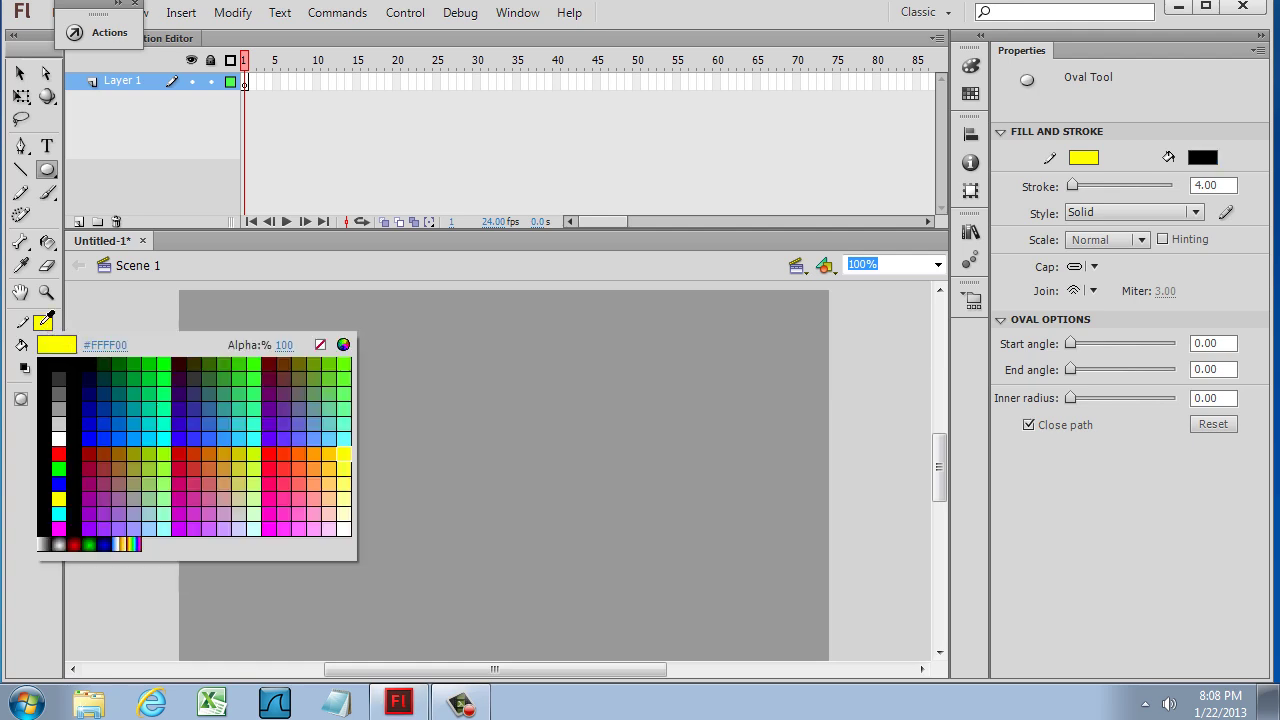
pyautogui.click(320, 344)
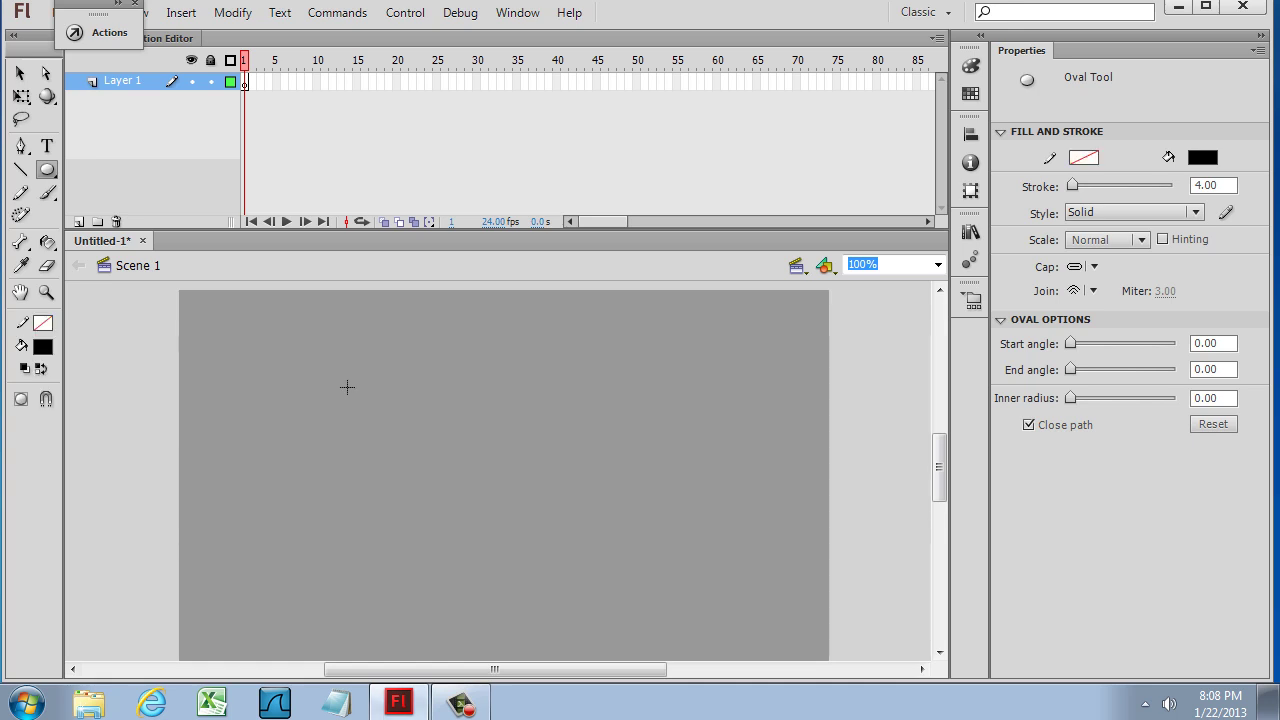
pyautogui.moveTo(346, 387); pyautogui.dragTo(444, 516)
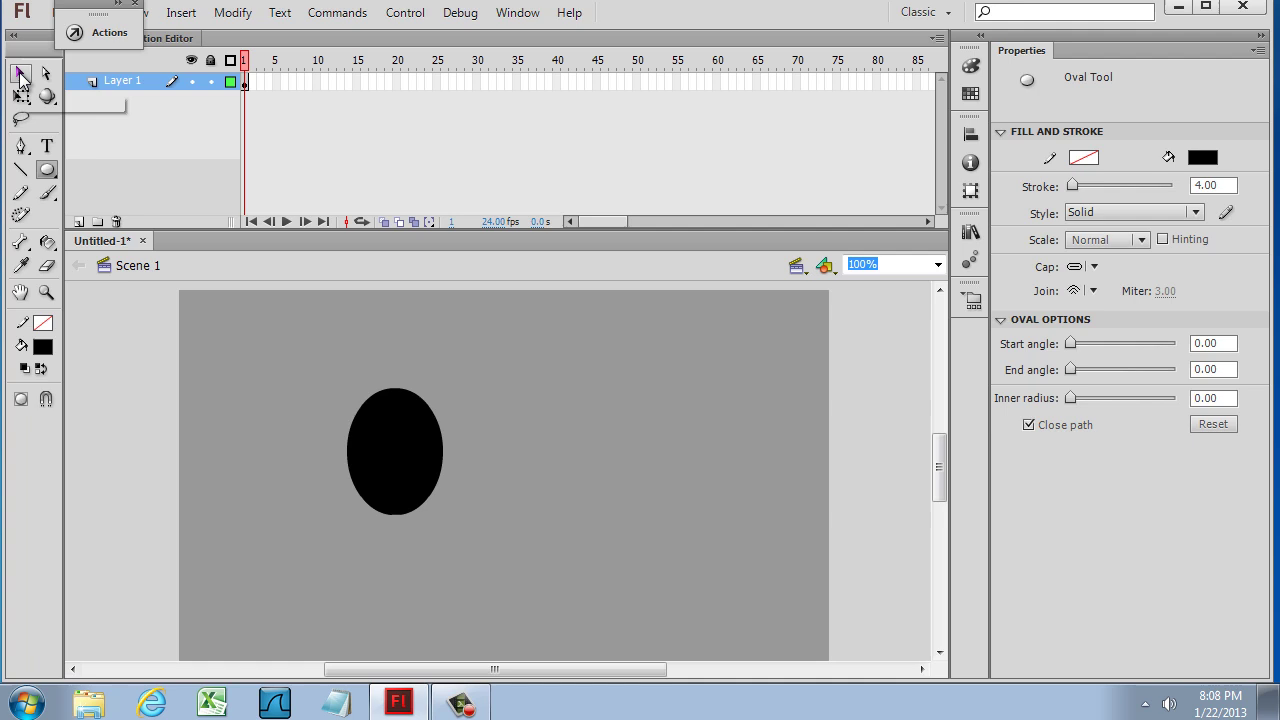
# Step: Bend the oval's sides, bottom and top into a narrow upright egg, about 72.20 by 125.55
pyautogui.click(20, 74)
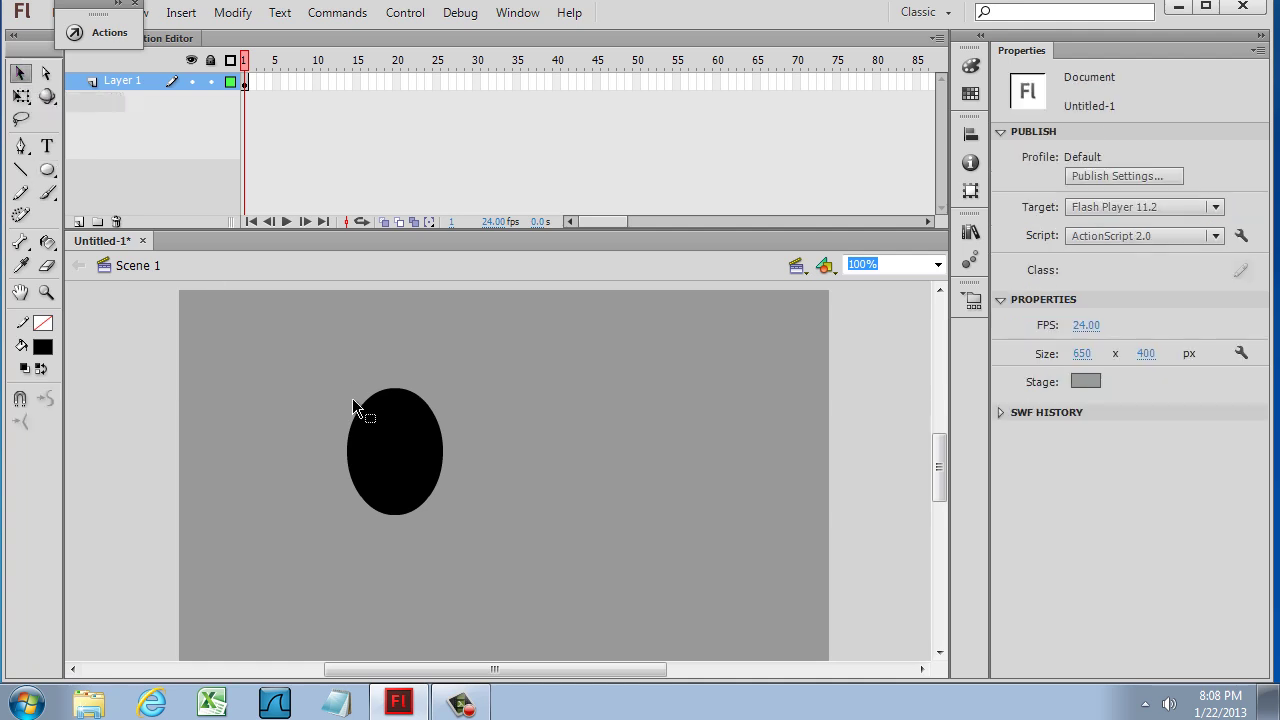
pyautogui.moveTo(361, 410); pyautogui.dragTo(372, 418)
pyautogui.moveTo(443, 435); pyautogui.dragTo(415, 408)
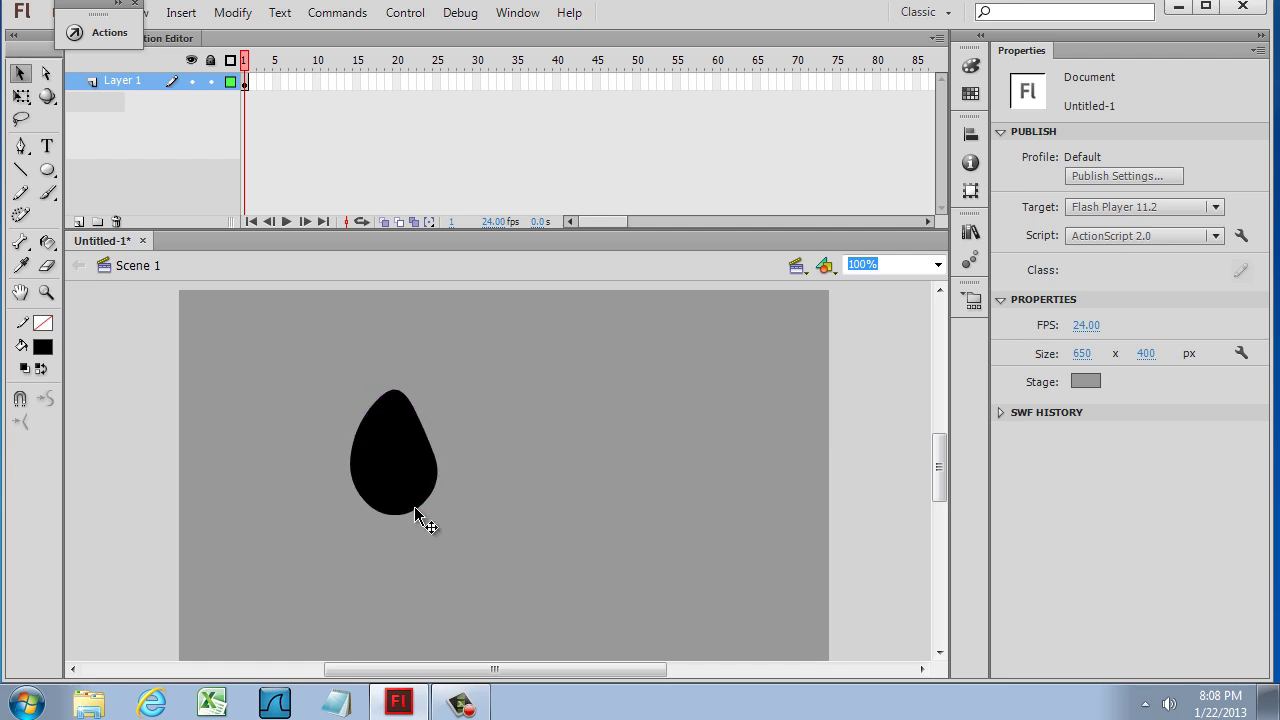
pyautogui.moveTo(390, 516); pyautogui.dragTo(390, 528)
pyautogui.moveTo(437, 486); pyautogui.dragTo(432, 487)
pyautogui.moveTo(387, 530); pyautogui.dragTo(379, 513)
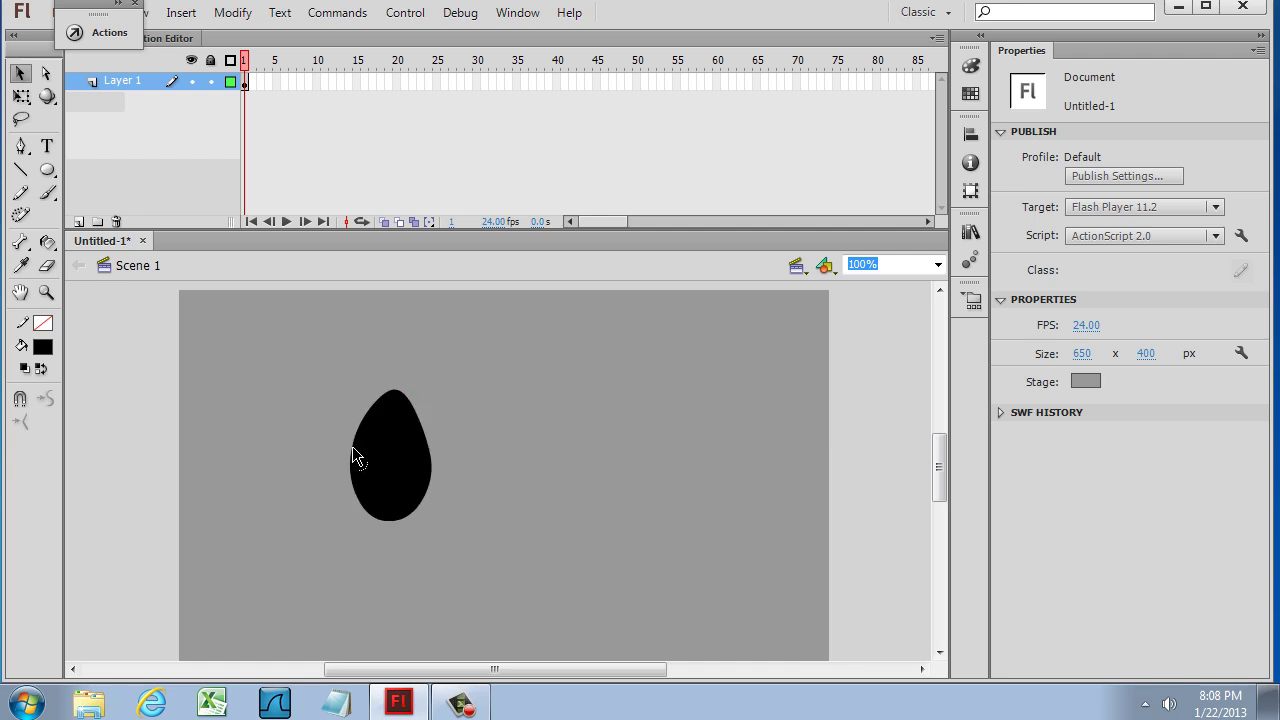
pyautogui.moveTo(353, 448); pyautogui.dragTo(364, 449)
pyautogui.moveTo(433, 472); pyautogui.dragTo(428, 463)
pyautogui.moveTo(394, 390); pyautogui.dragTo(395, 398)
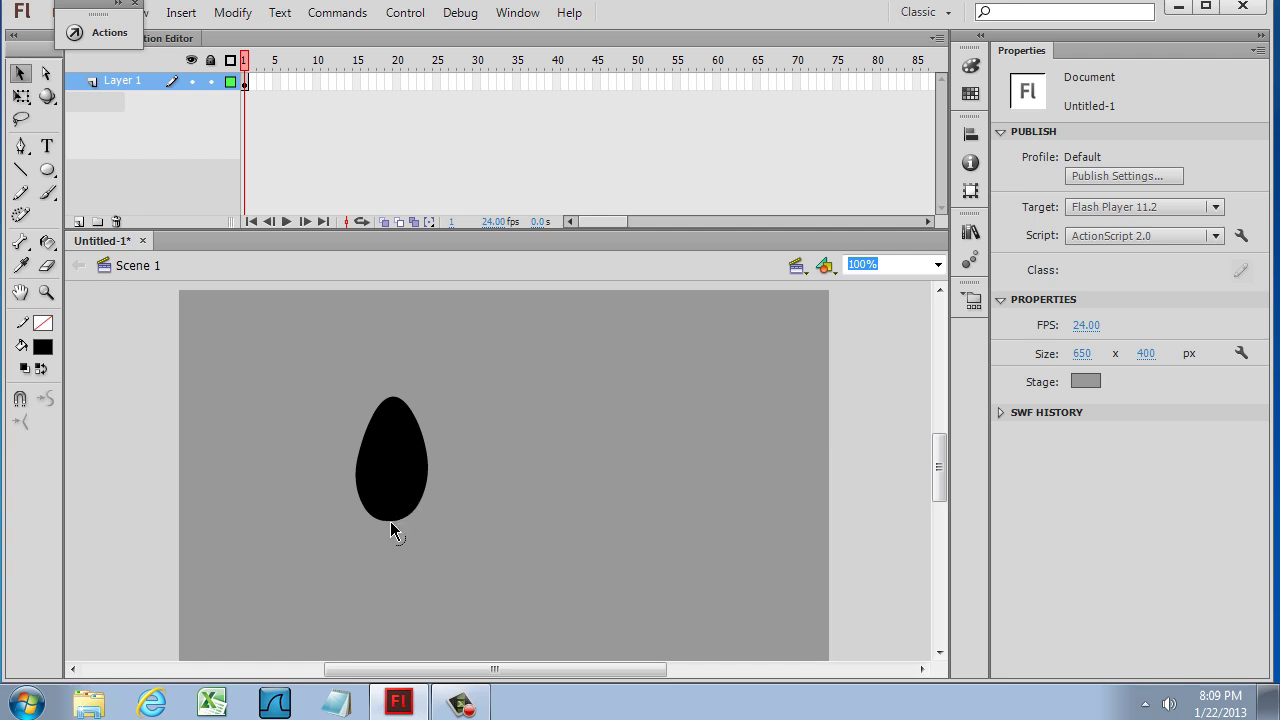
pyautogui.moveTo(390, 522); pyautogui.dragTo(390, 523)
# Step: Duplicate the black egg, place the copy to its right, and fill the copy white
pyautogui.click(415, 484)
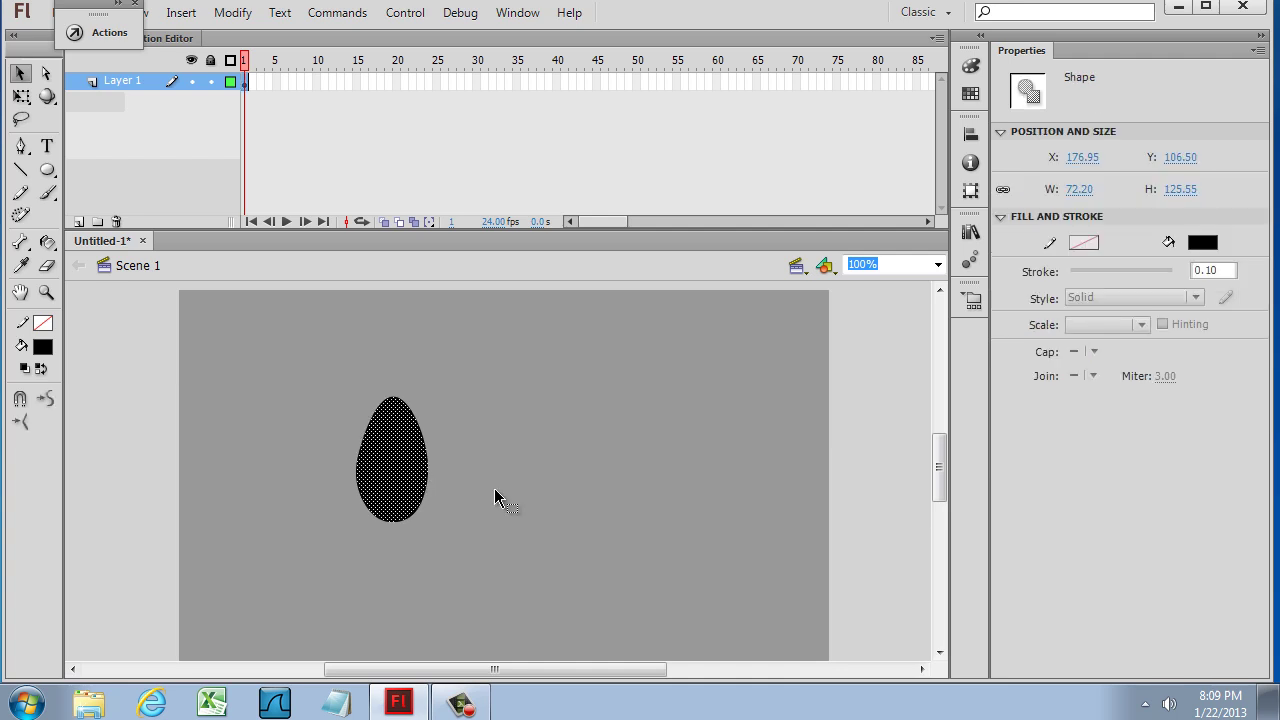
pyautogui.hotkey('ctrl', 'v')
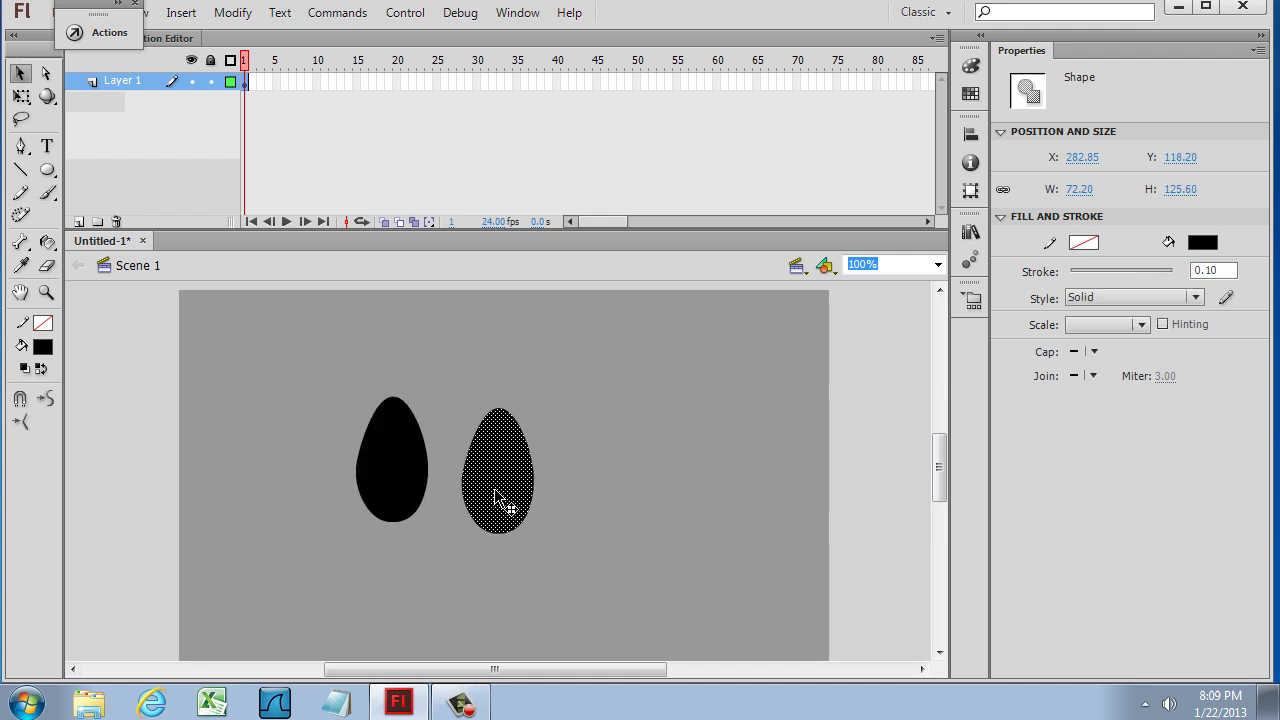
pyautogui.moveTo(494, 490)
pyautogui.mouseDown()
pyautogui.moveTo(506, 478)
pyautogui.moveTo(487, 476)
pyautogui.mouseUp()
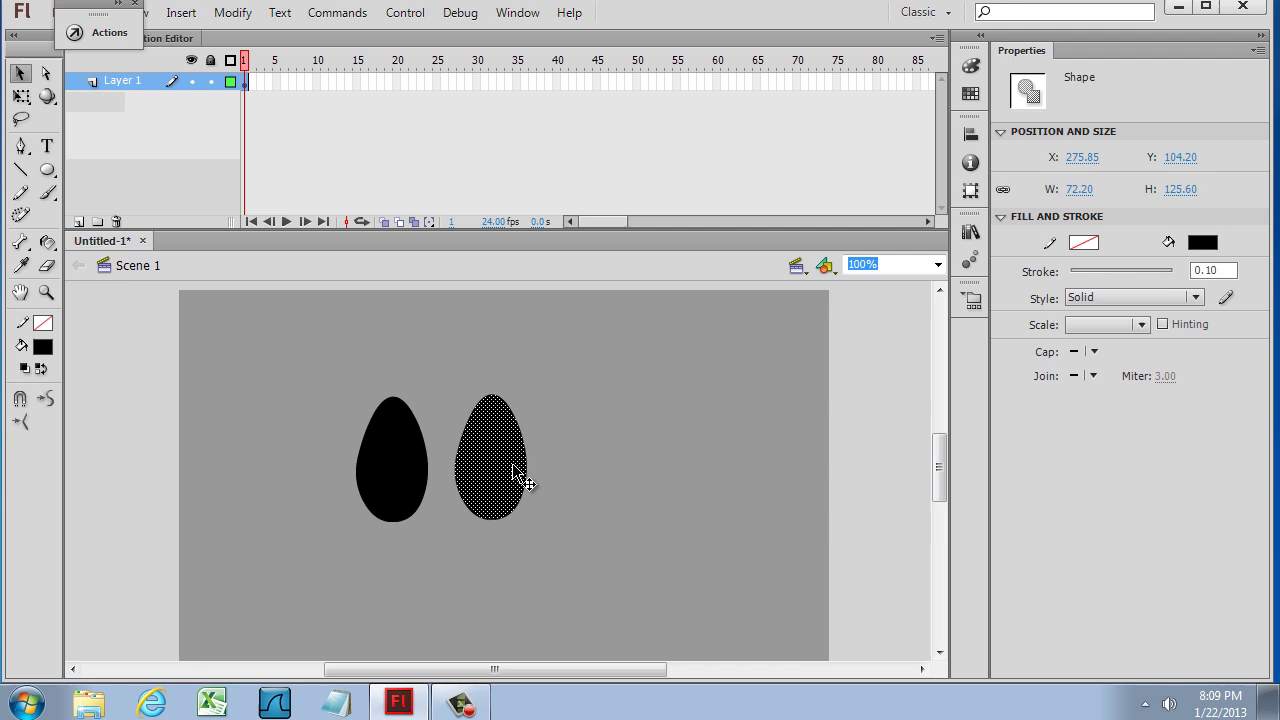
pyautogui.click(43, 347)
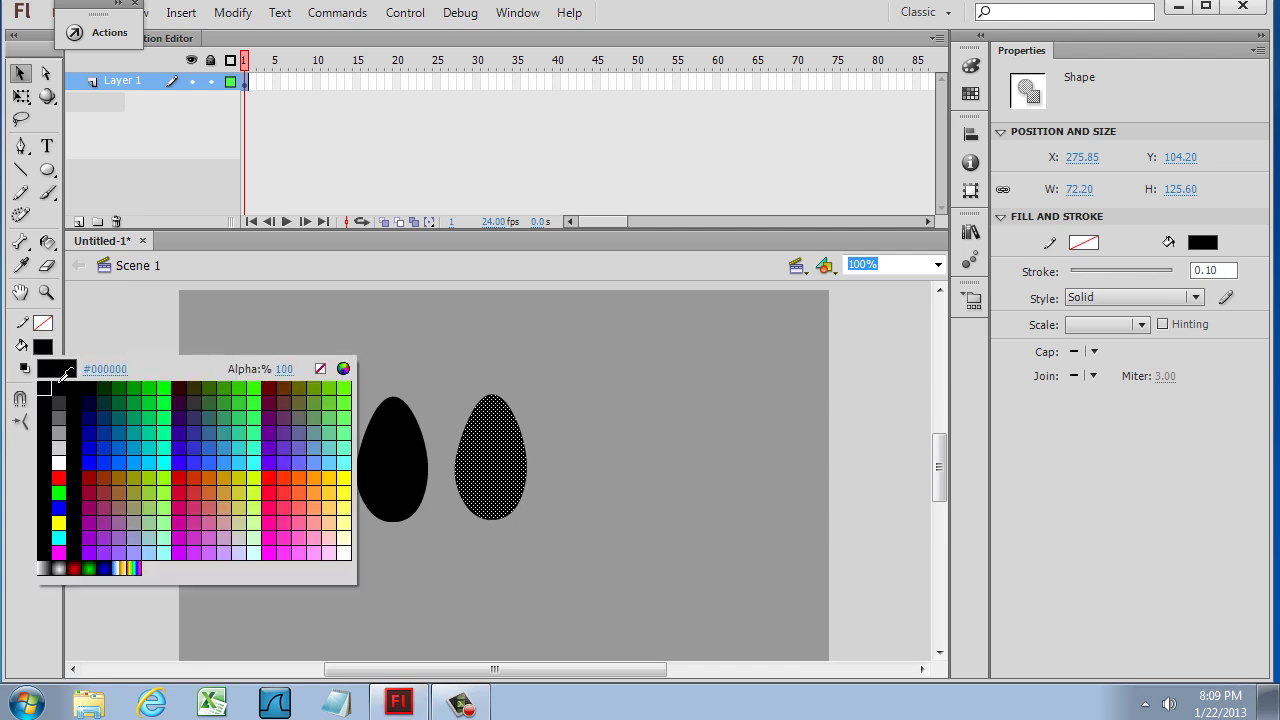
pyautogui.click(59, 463)
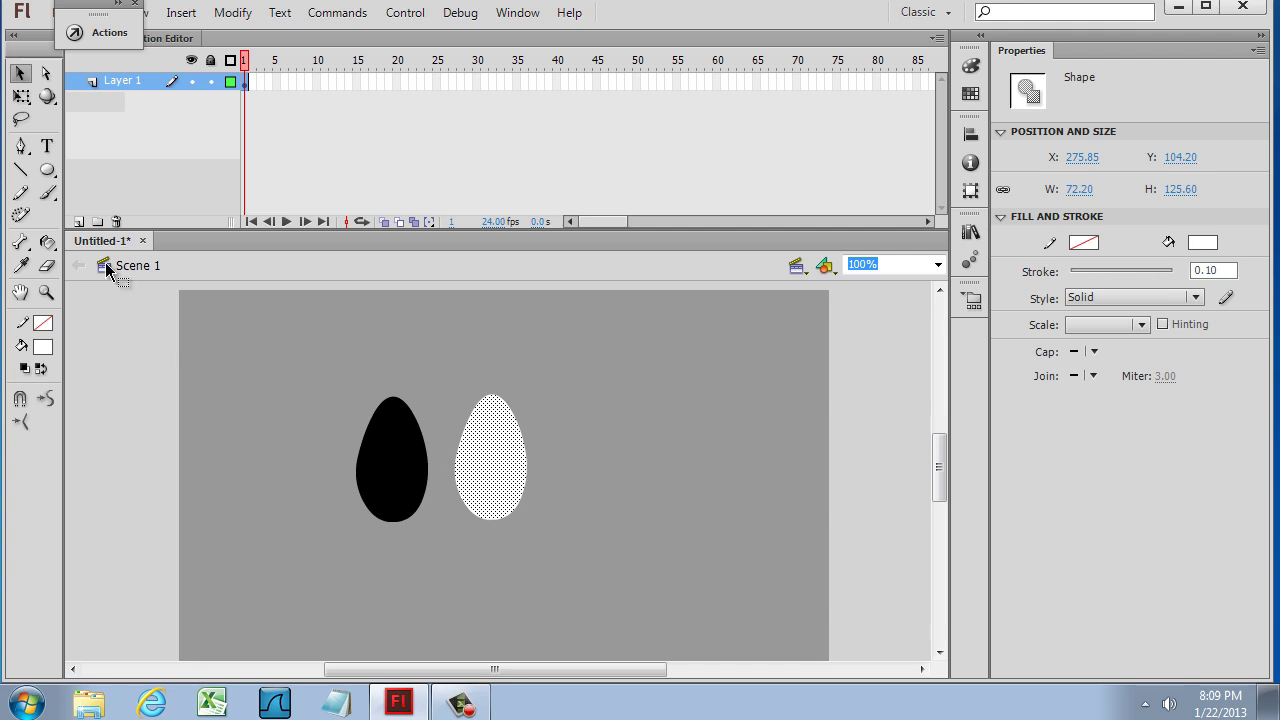
# Step: Scale the white egg down to 54.35 by 108.15 and centre it over the black egg
pyautogui.click(21, 97)
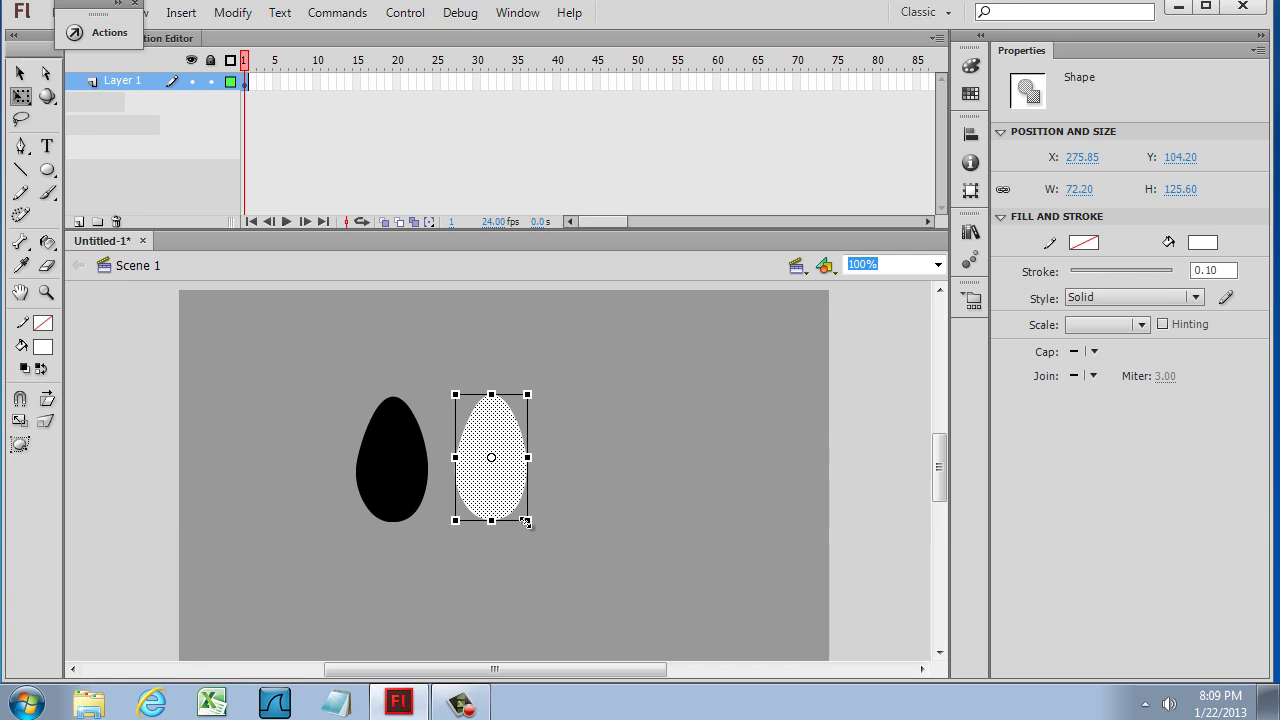
pyautogui.moveTo(525, 521); pyautogui.dragTo(517, 502)
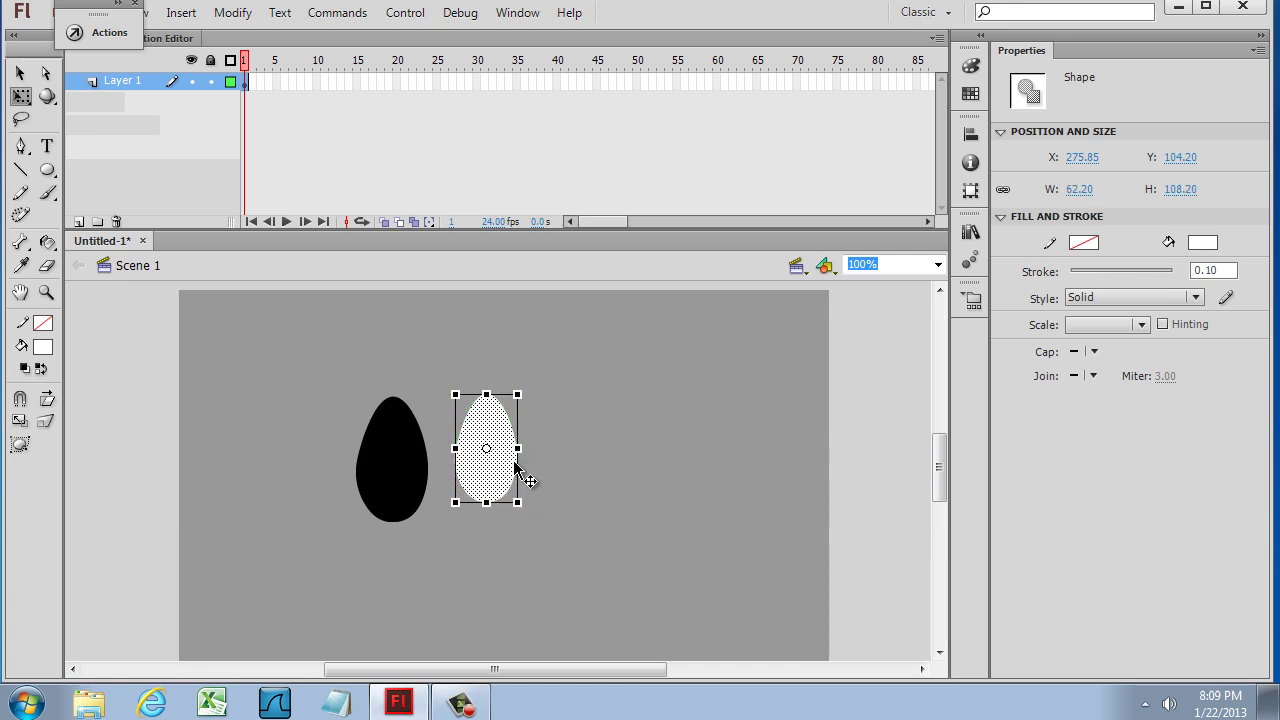
pyautogui.moveTo(518, 449); pyautogui.dragTo(400, 493)
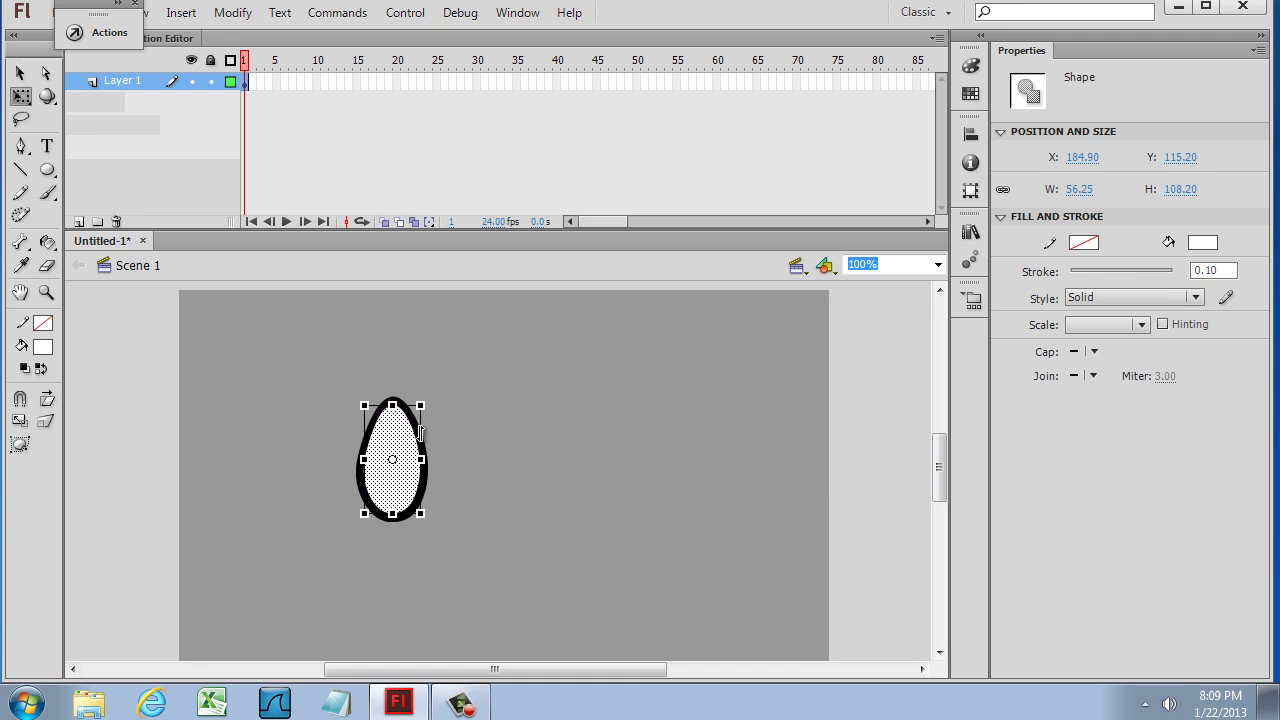
pyautogui.click(492, 449)
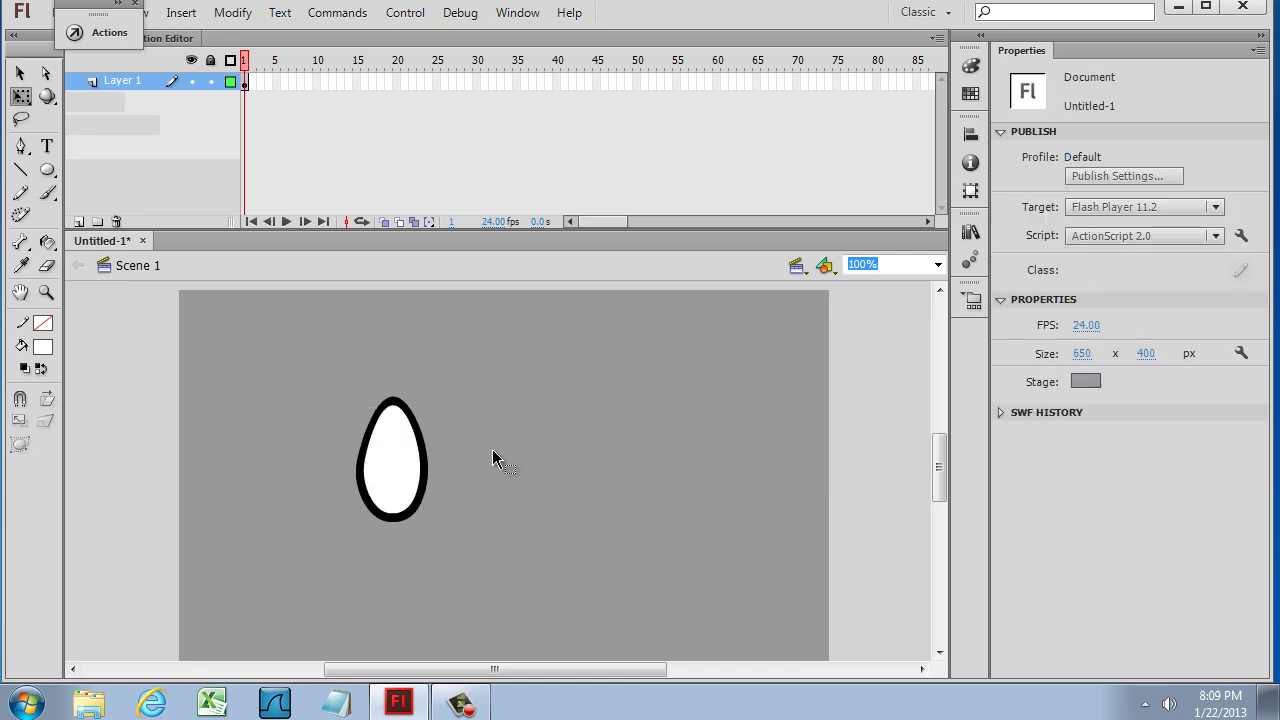
pyautogui.click(417, 447)
pyautogui.click(400, 468)
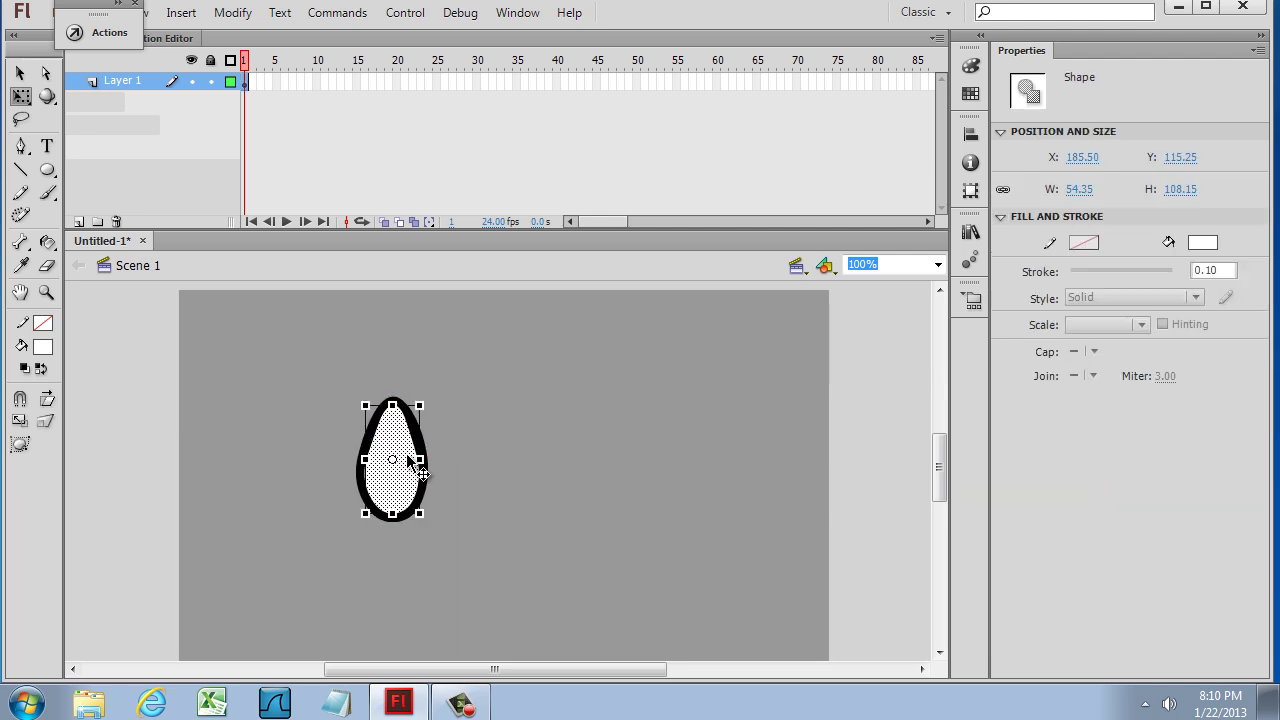
pyautogui.click(475, 458)
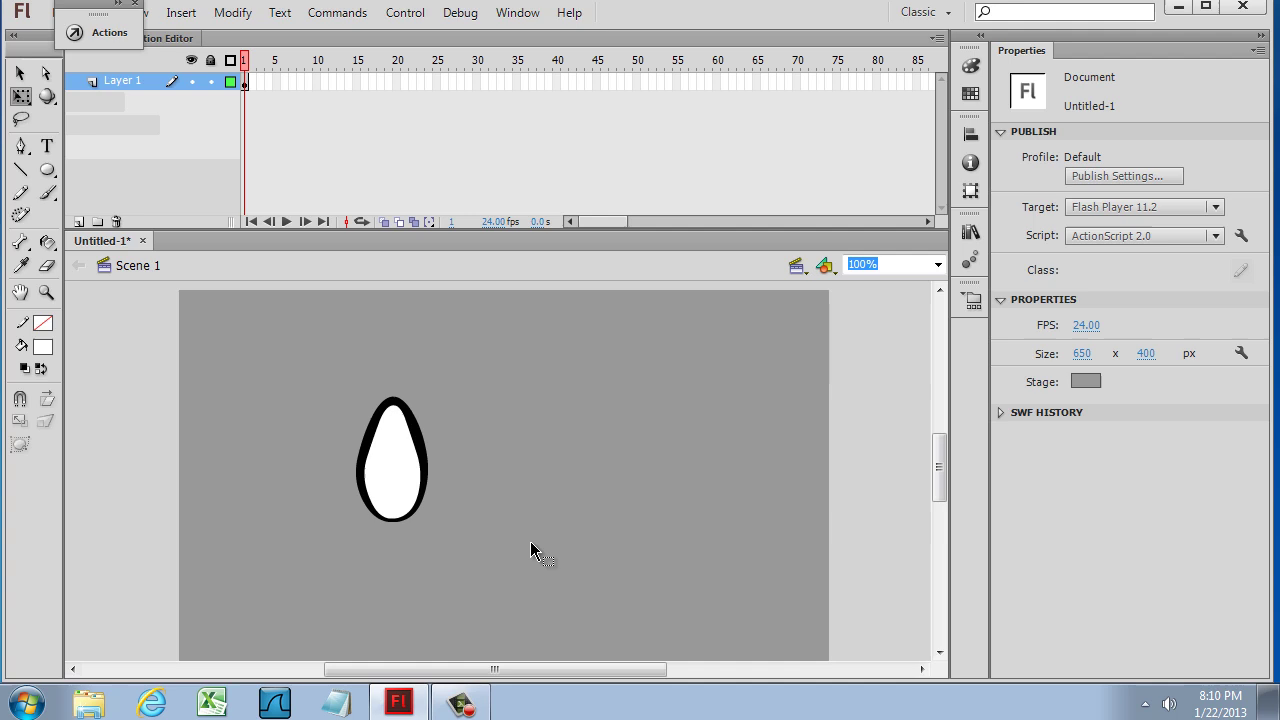
# Step: Draw a small solid black circle up and to the right of the body
pyautogui.click(20, 74)
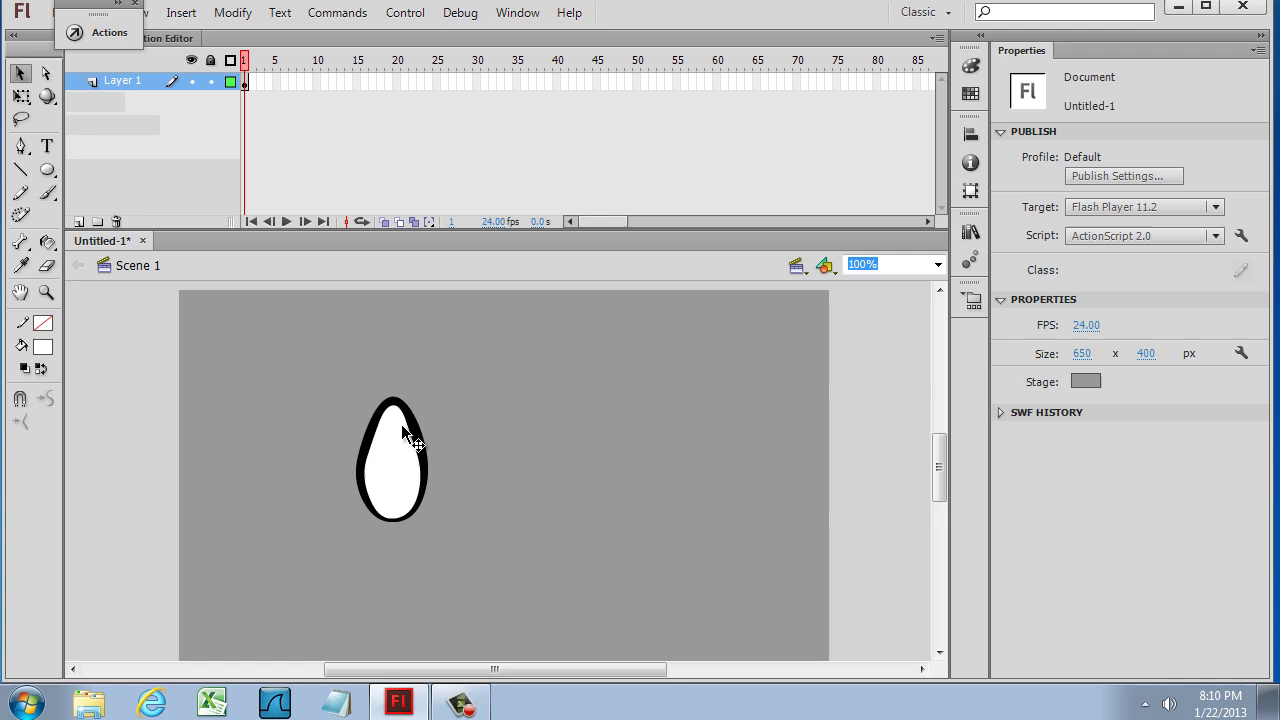
pyautogui.click(47, 169)
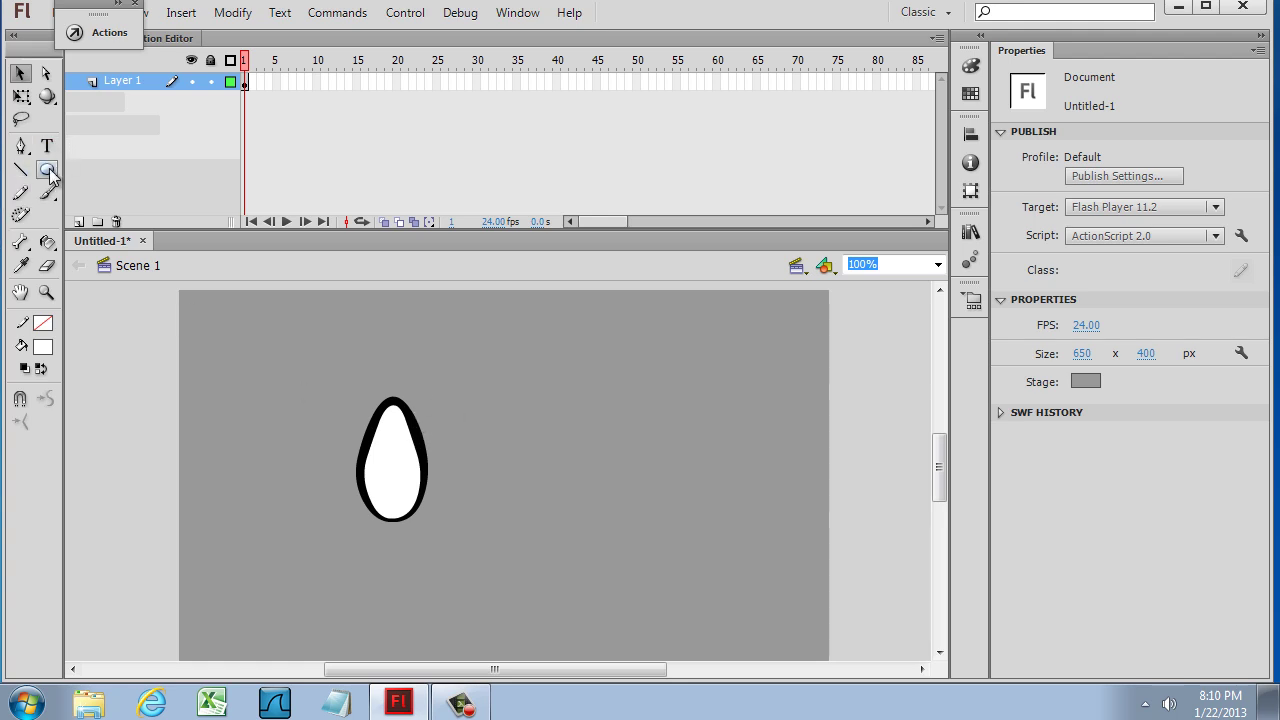
pyautogui.click(43, 348)
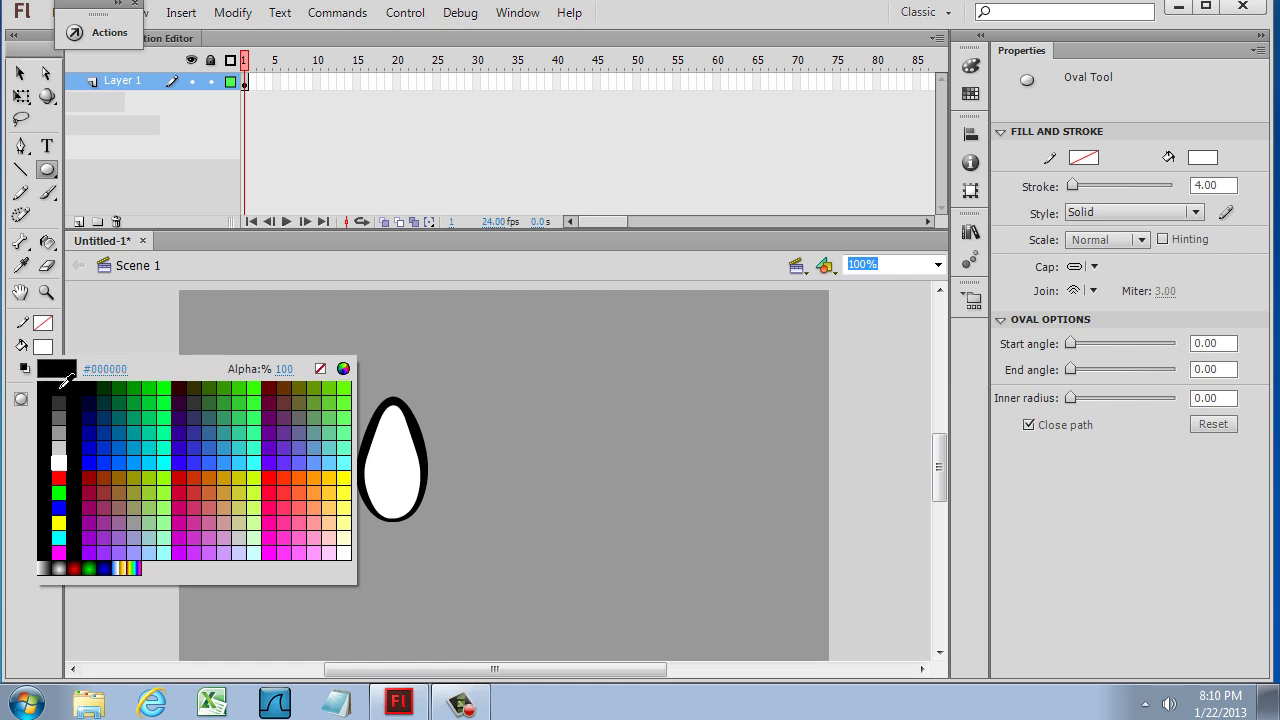
pyautogui.click(60, 388)
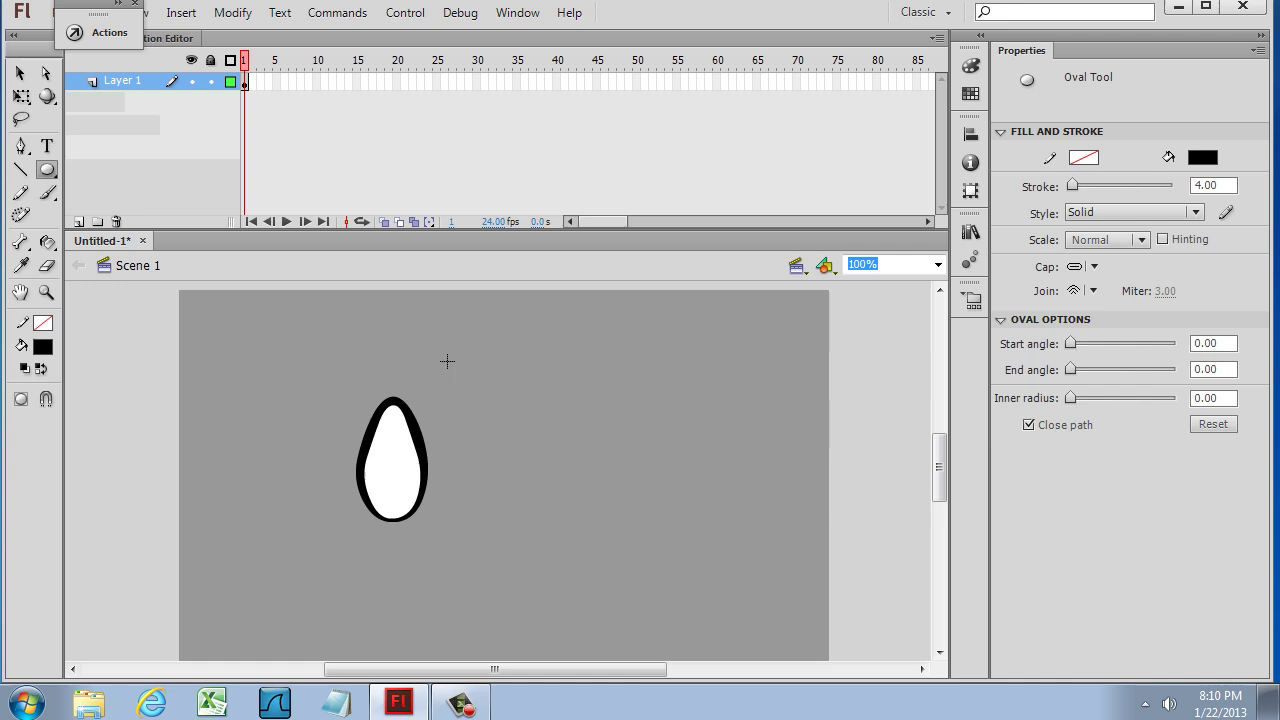
pyautogui.moveTo(447, 361); pyautogui.dragTo(474, 386)
# Step: Lower the black circle onto the body's top as the head and check it merged with the outline
pyautogui.click(20, 73)
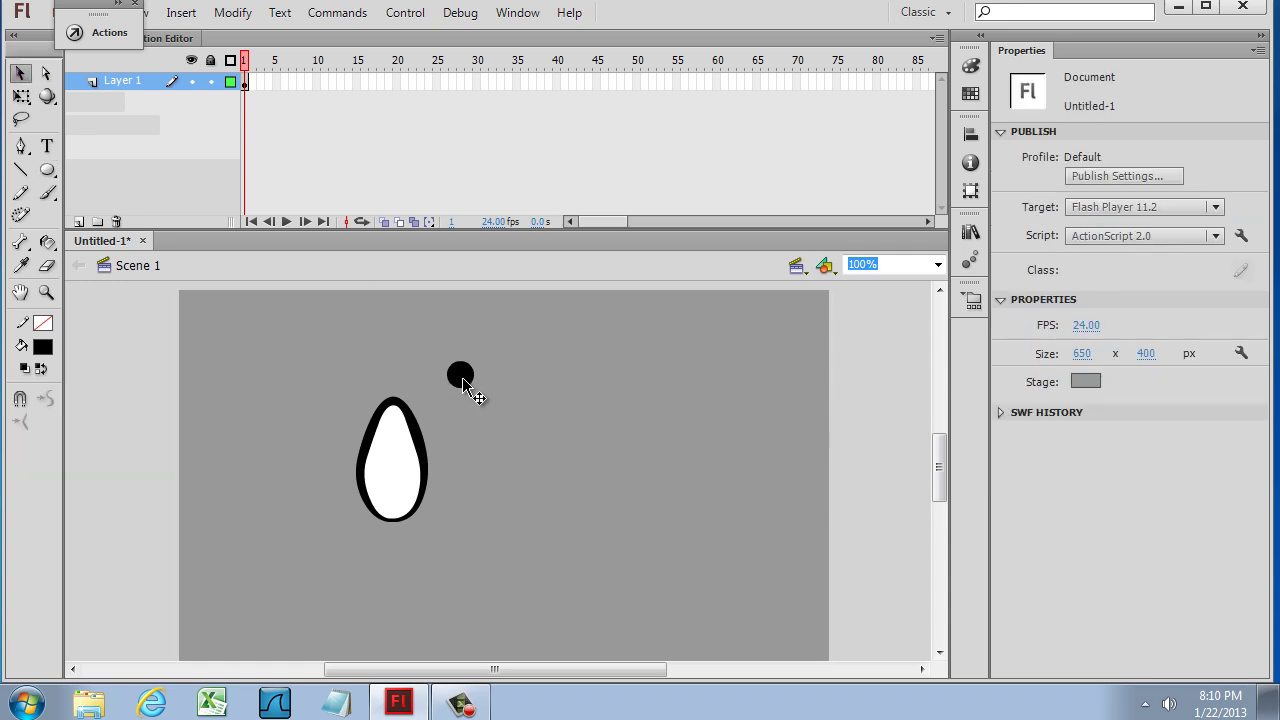
pyautogui.moveTo(462, 377); pyautogui.dragTo(418, 384)
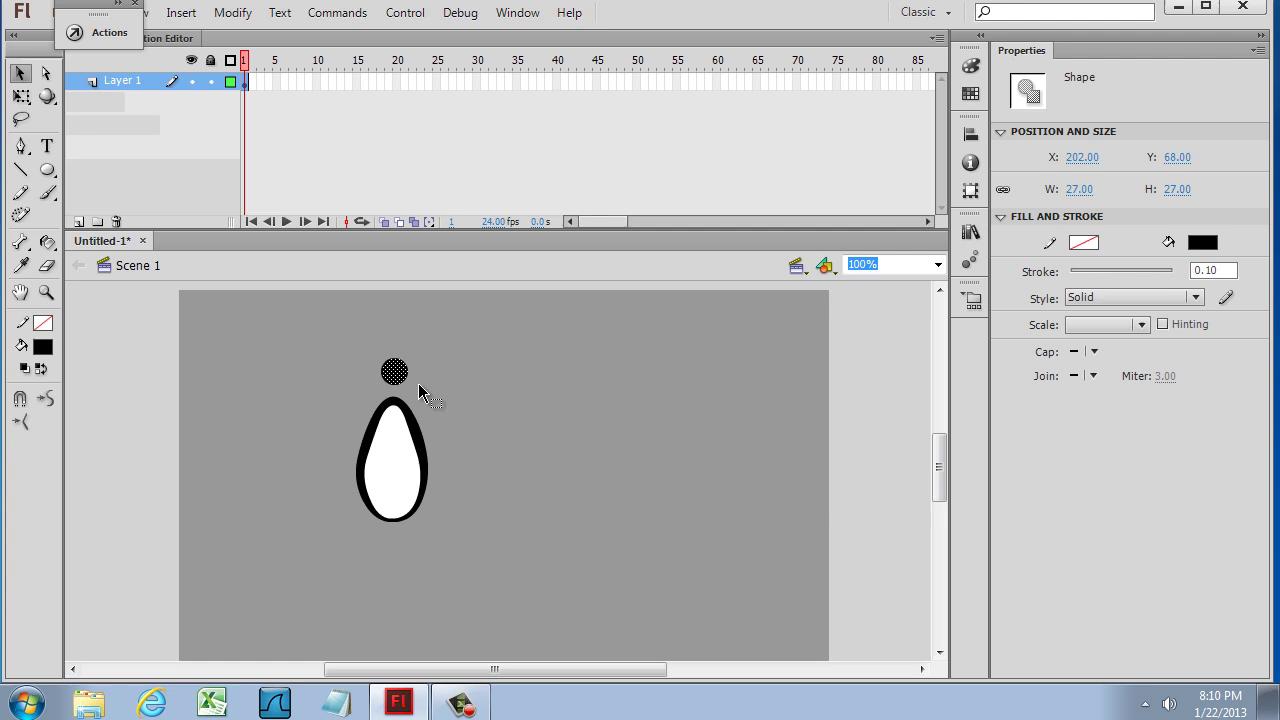
pyautogui.click(479, 398)
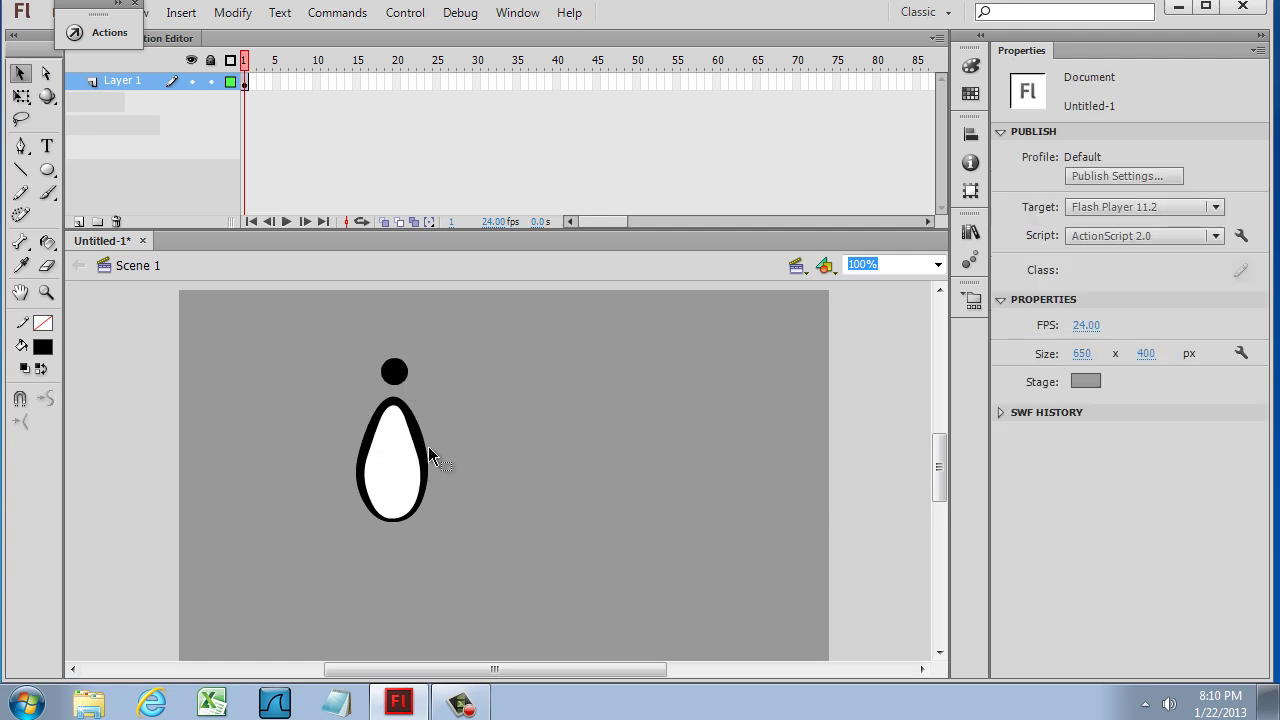
pyautogui.click(399, 374)
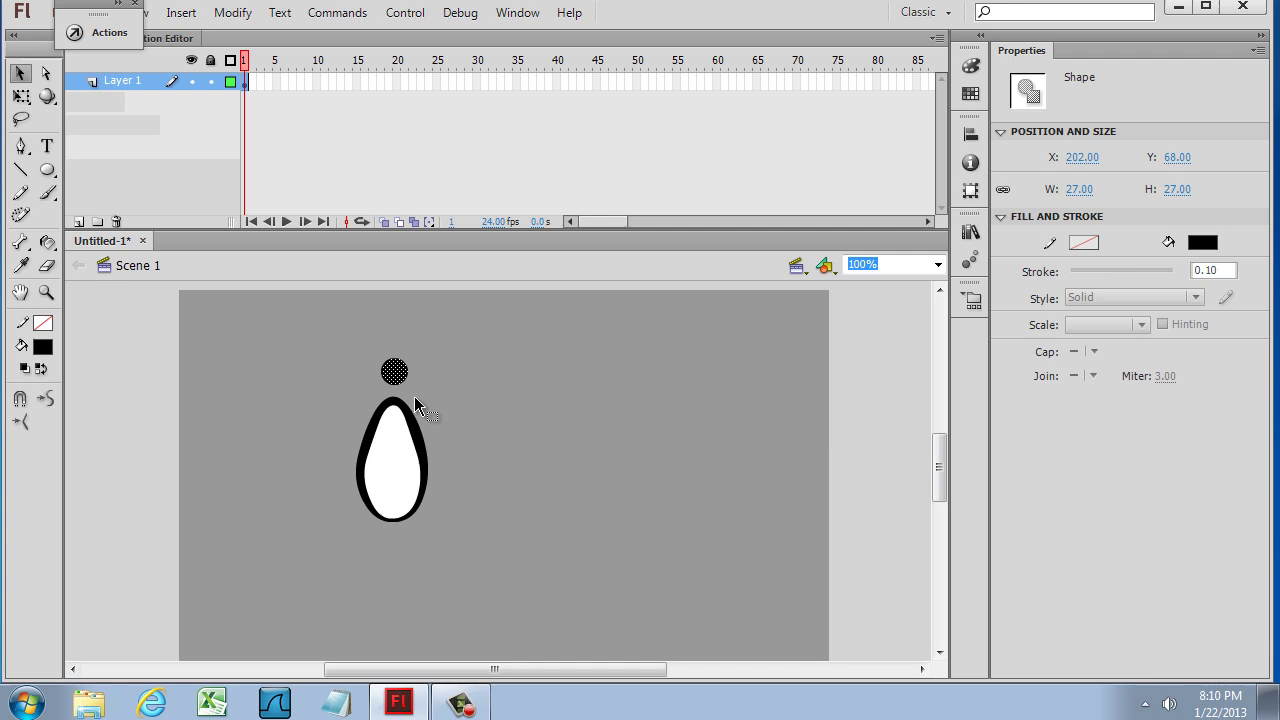
pyautogui.moveTo(394, 374); pyautogui.dragTo(392, 394)
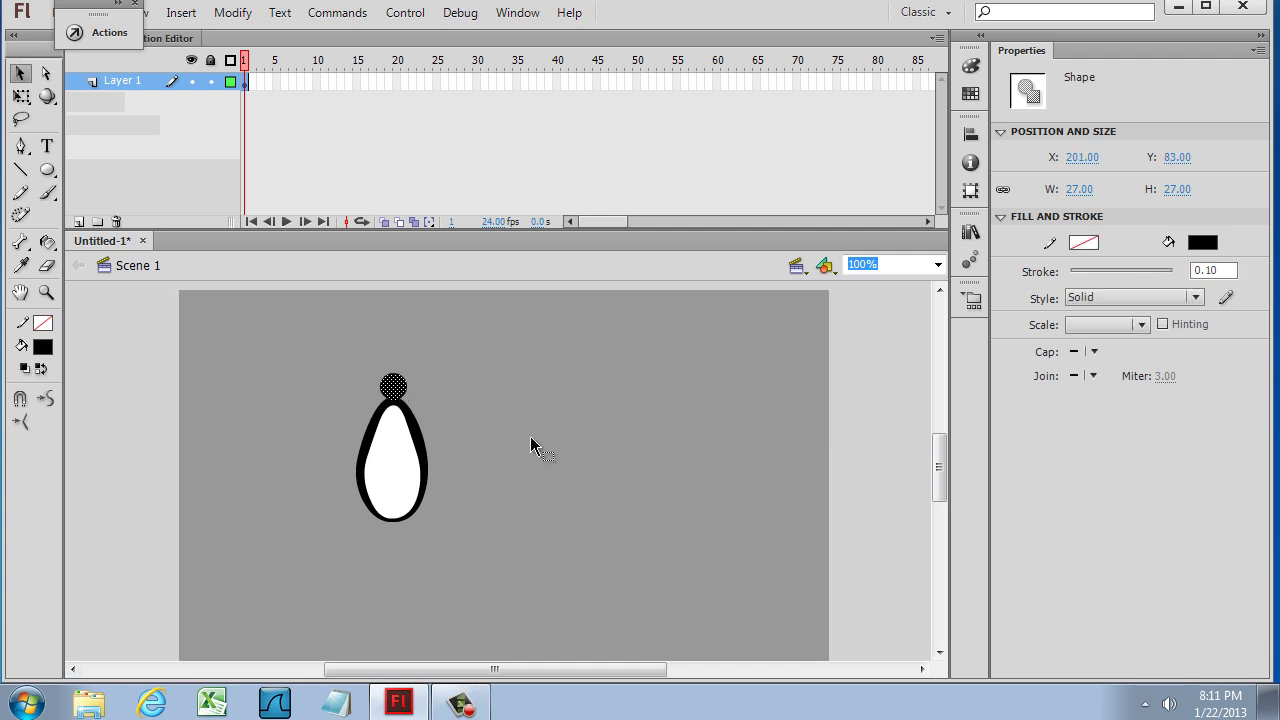
pyautogui.click(461, 399)
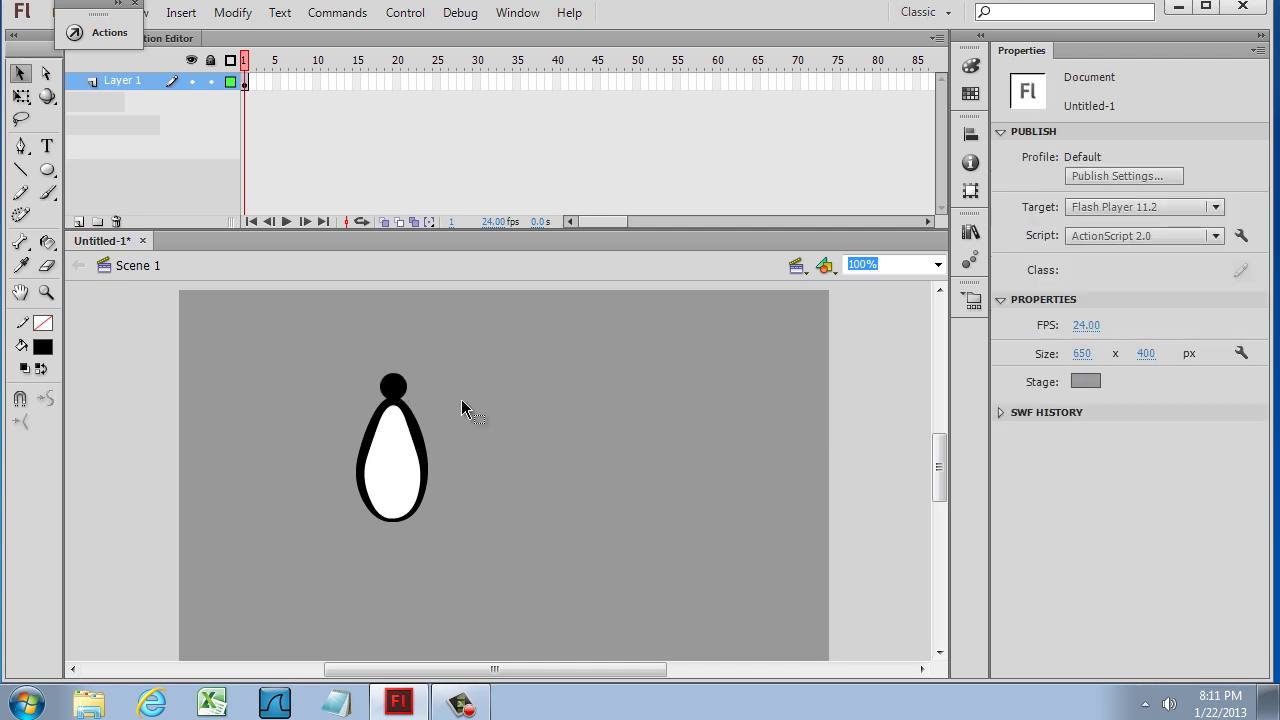
pyautogui.click(393, 385)
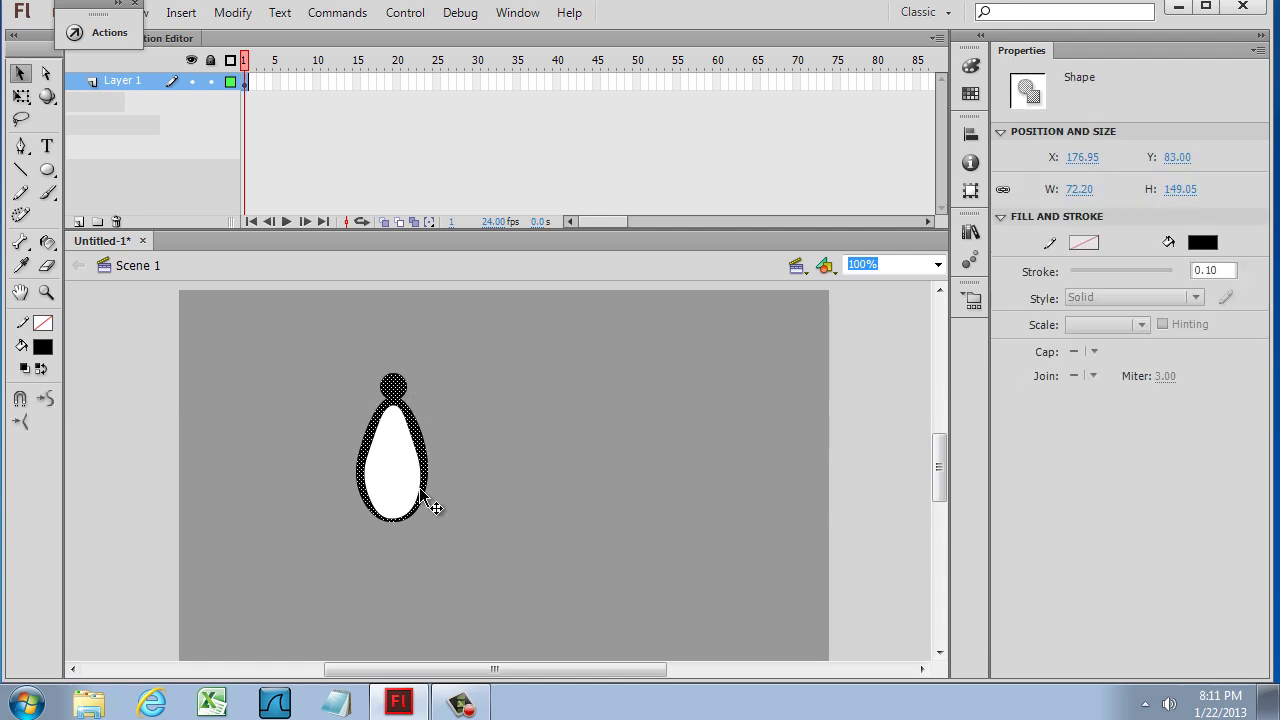
pyautogui.click(446, 412)
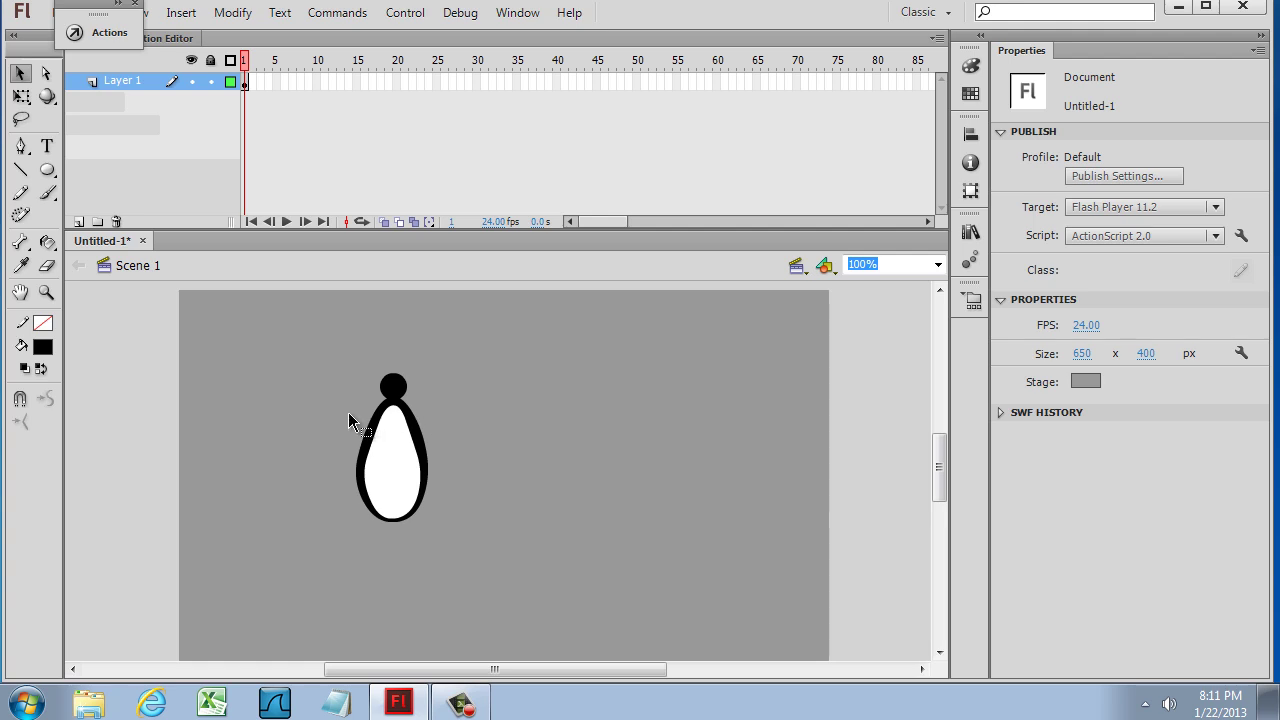
pyautogui.click(47, 170)
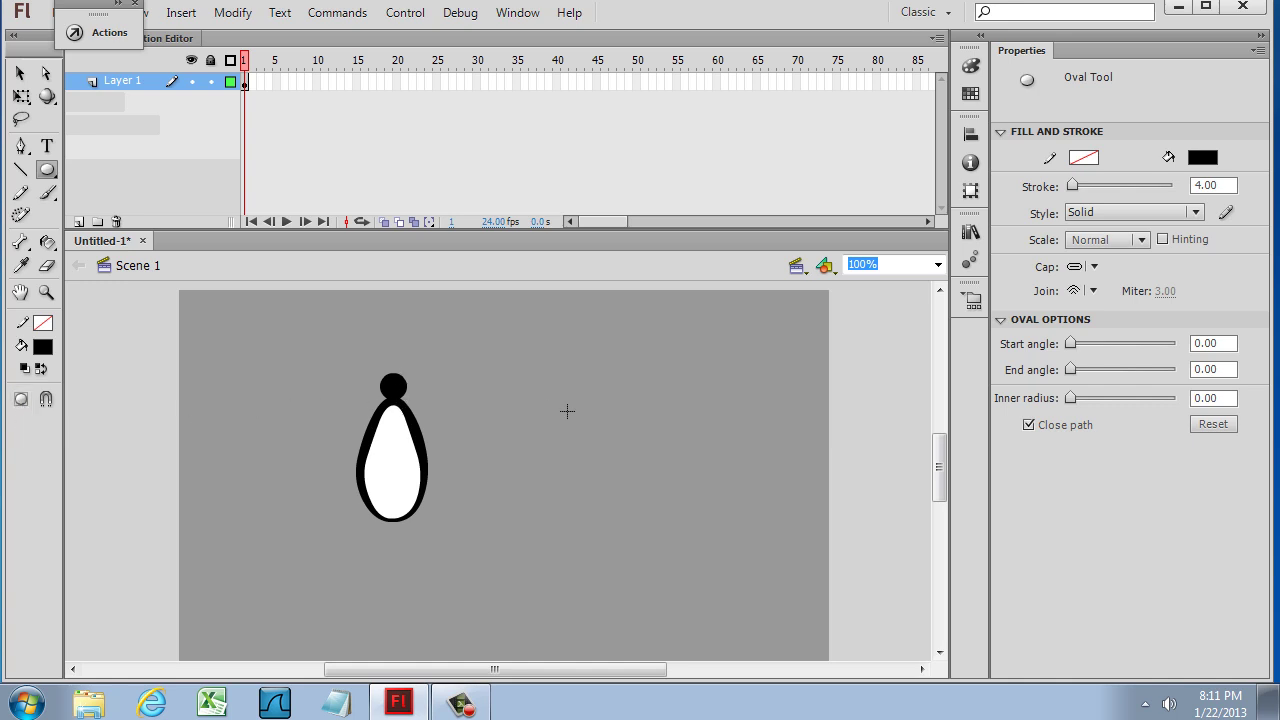
# Step: Undo the merge and move the head circle up and to the right of the body
pyautogui.press('ctrl')
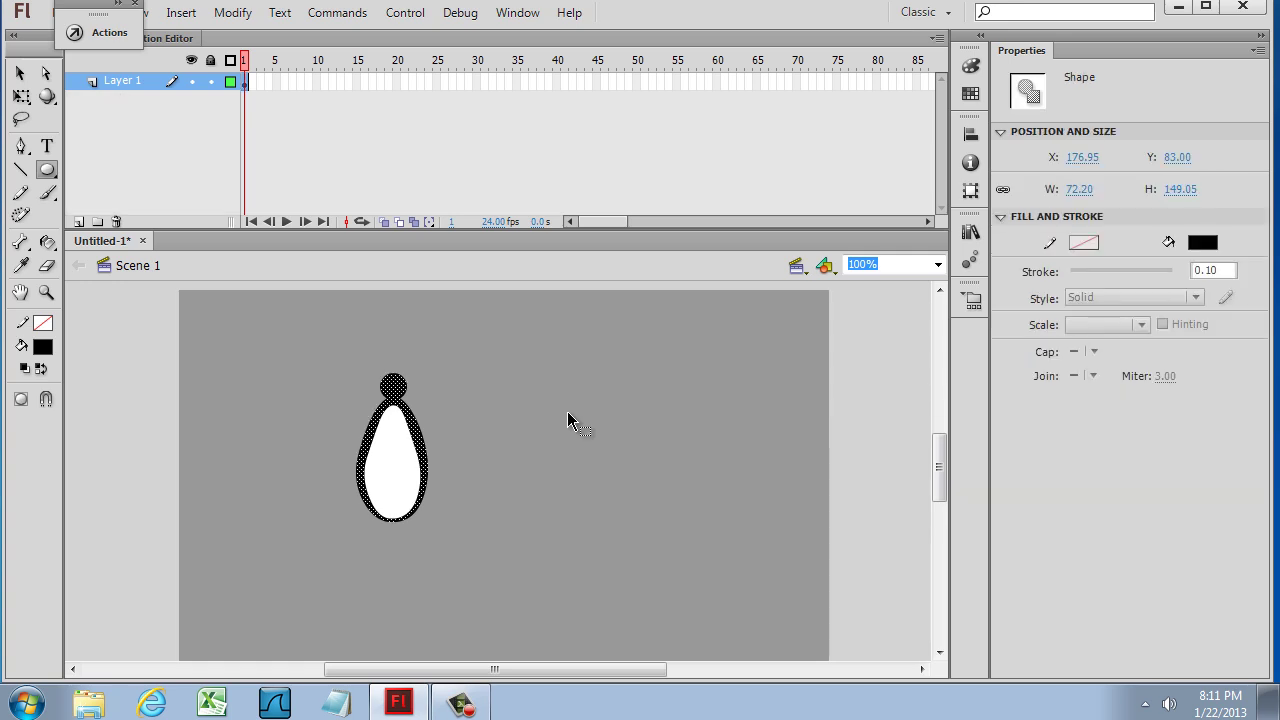
pyautogui.press('ctrl')
pyautogui.hotkey('shift', 'Up')
pyautogui.press('Up')
pyautogui.press('Up')
pyautogui.press('Up')
pyautogui.press('Up')
pyautogui.press('Up')
pyautogui.press('Right')
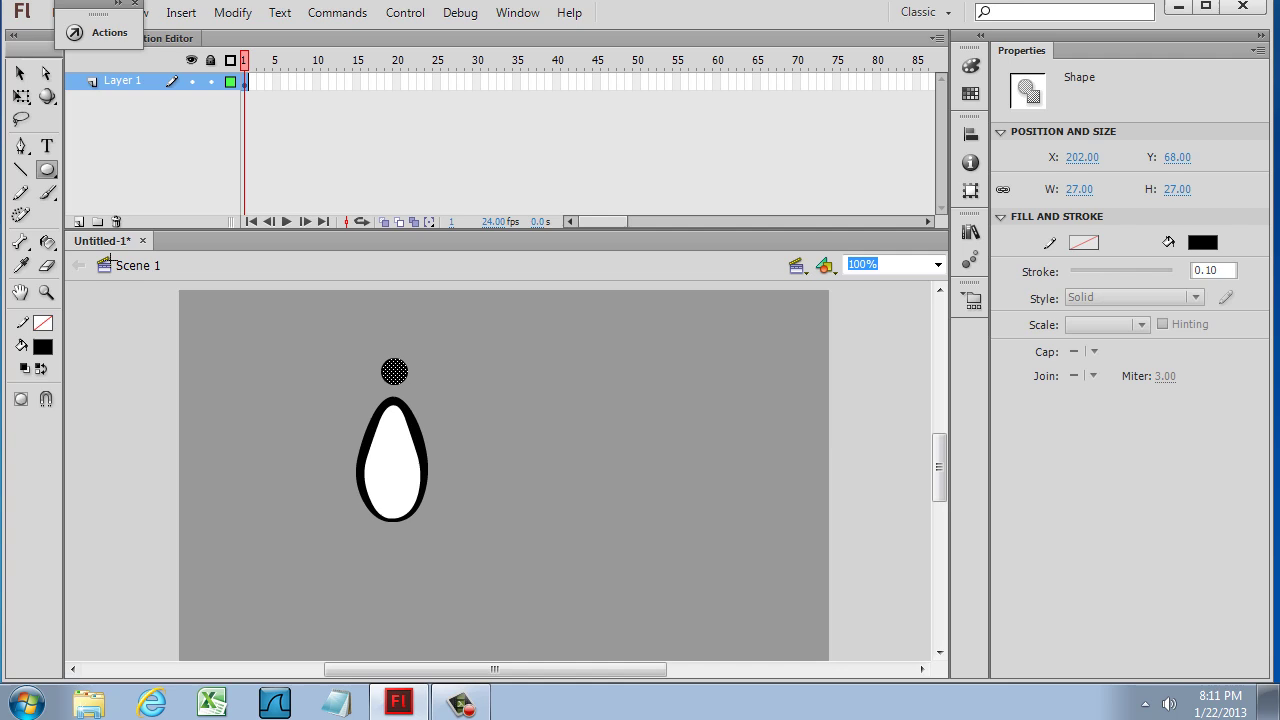
pyautogui.click(20, 73)
pyautogui.click(338, 388)
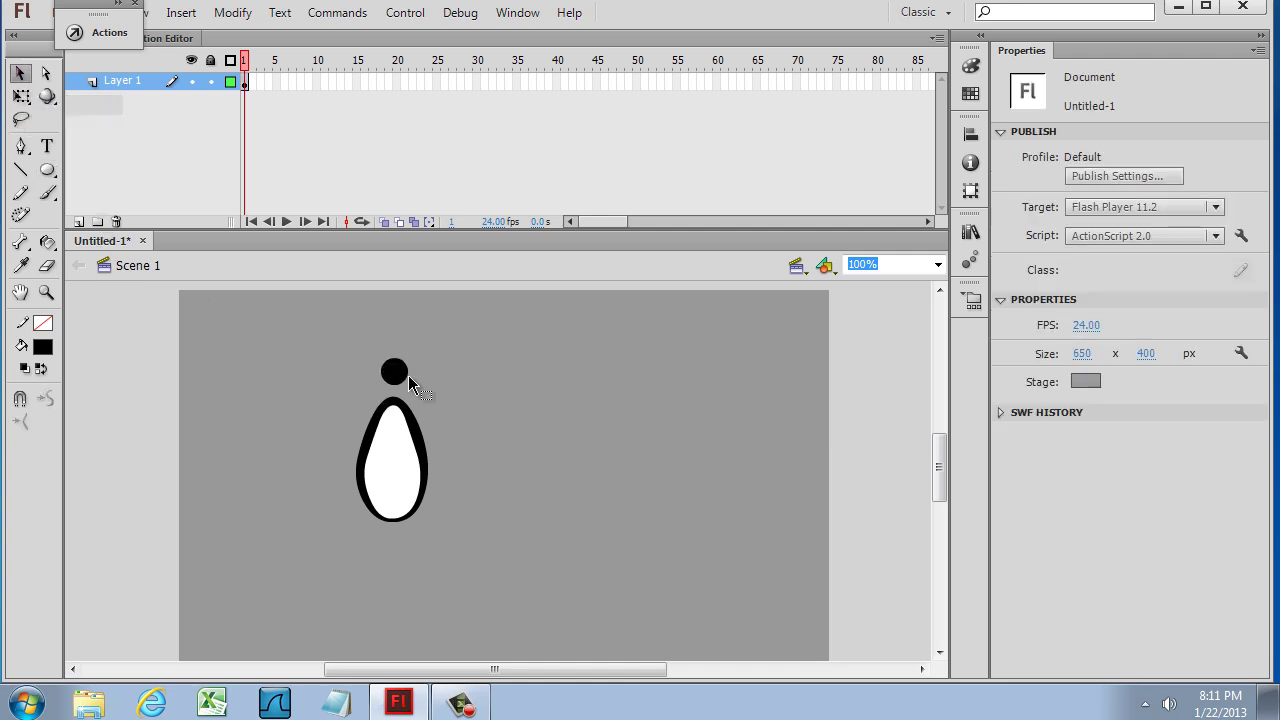
pyautogui.moveTo(398, 378); pyautogui.dragTo(450, 395)
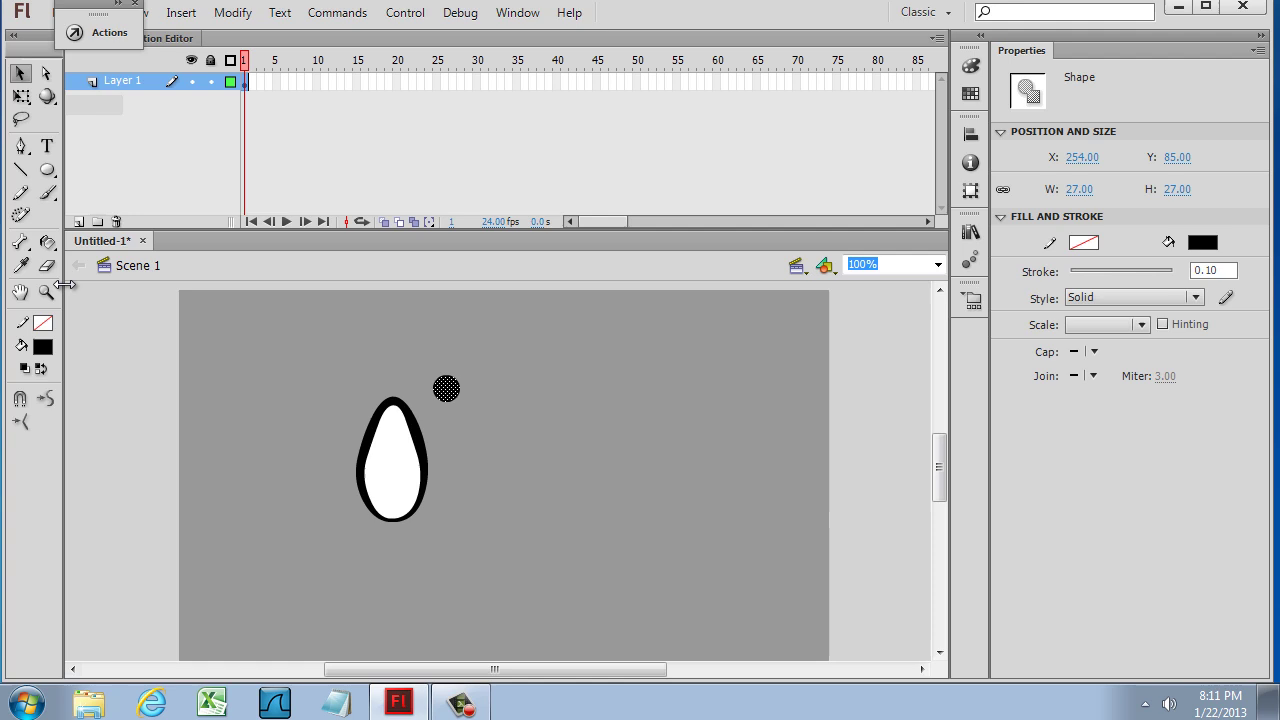
# Step: Pick a smaller Brush size, try a yellow fill, then reset the fill to black
pyautogui.click(48, 194)
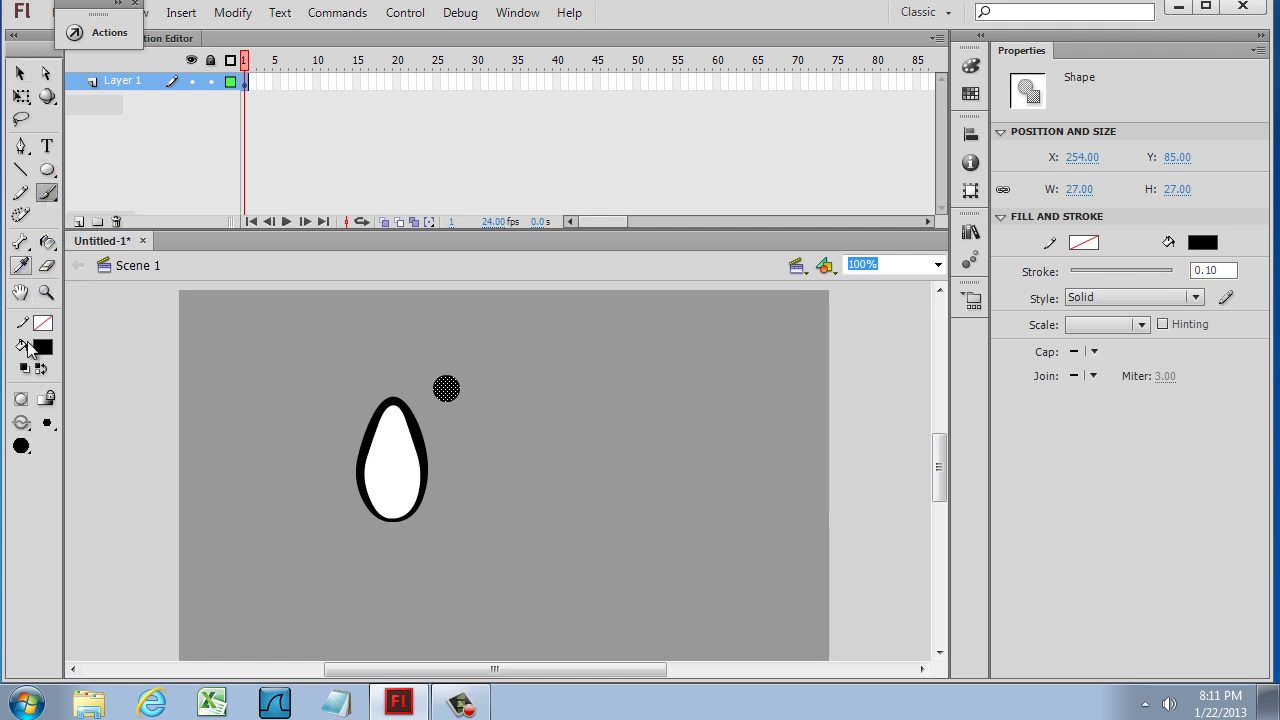
pyautogui.click(47, 424)
pyautogui.click(88, 445)
pyautogui.click(46, 348)
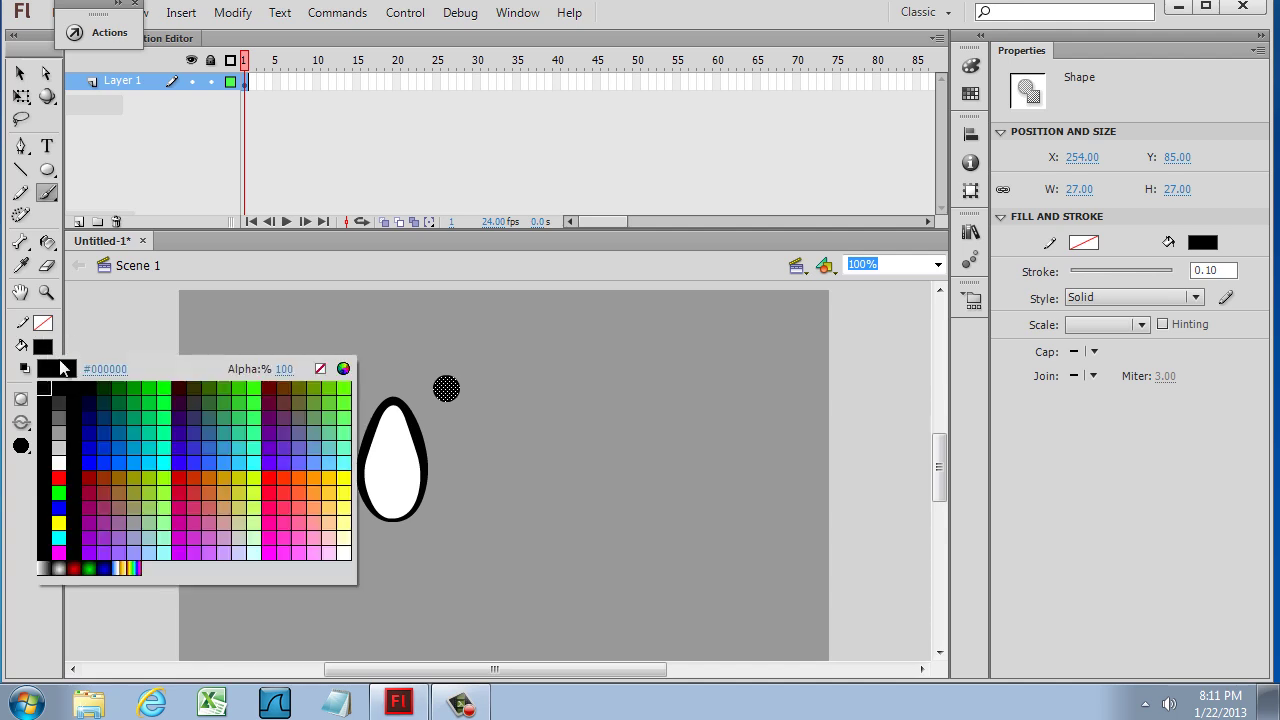
pyautogui.click(345, 471)
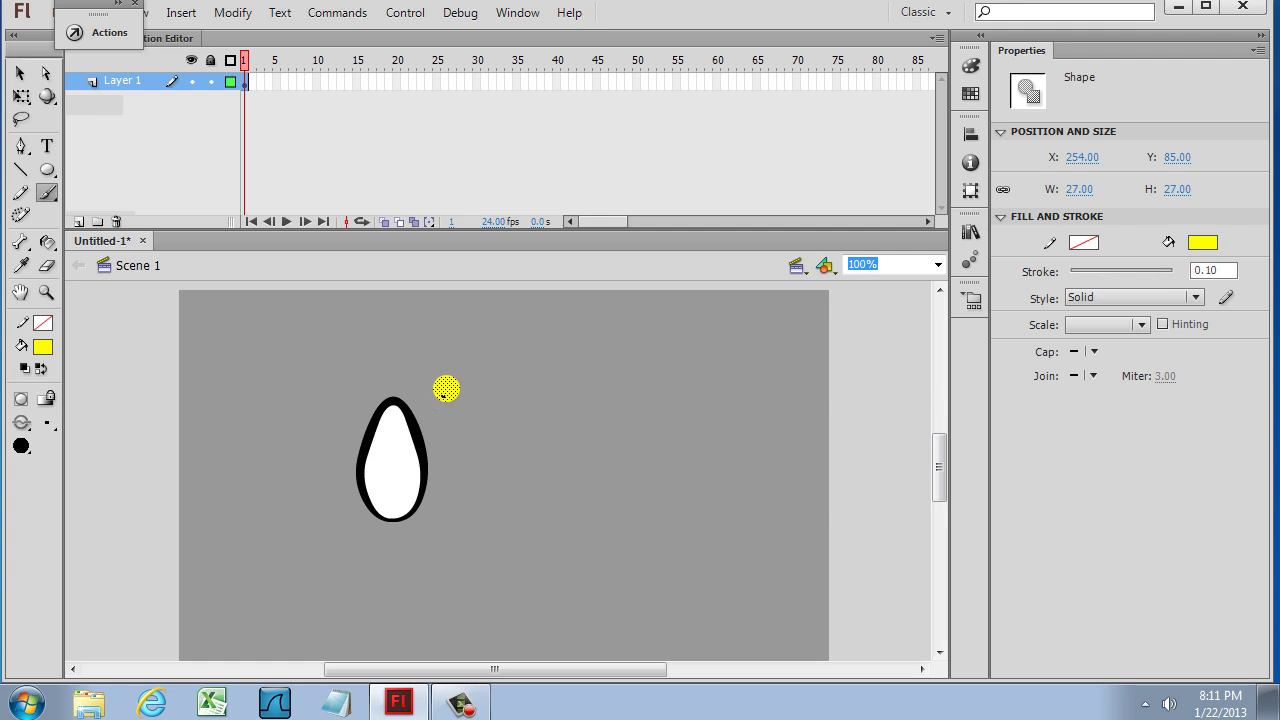
pyautogui.click(42, 350)
pyautogui.click(62, 398)
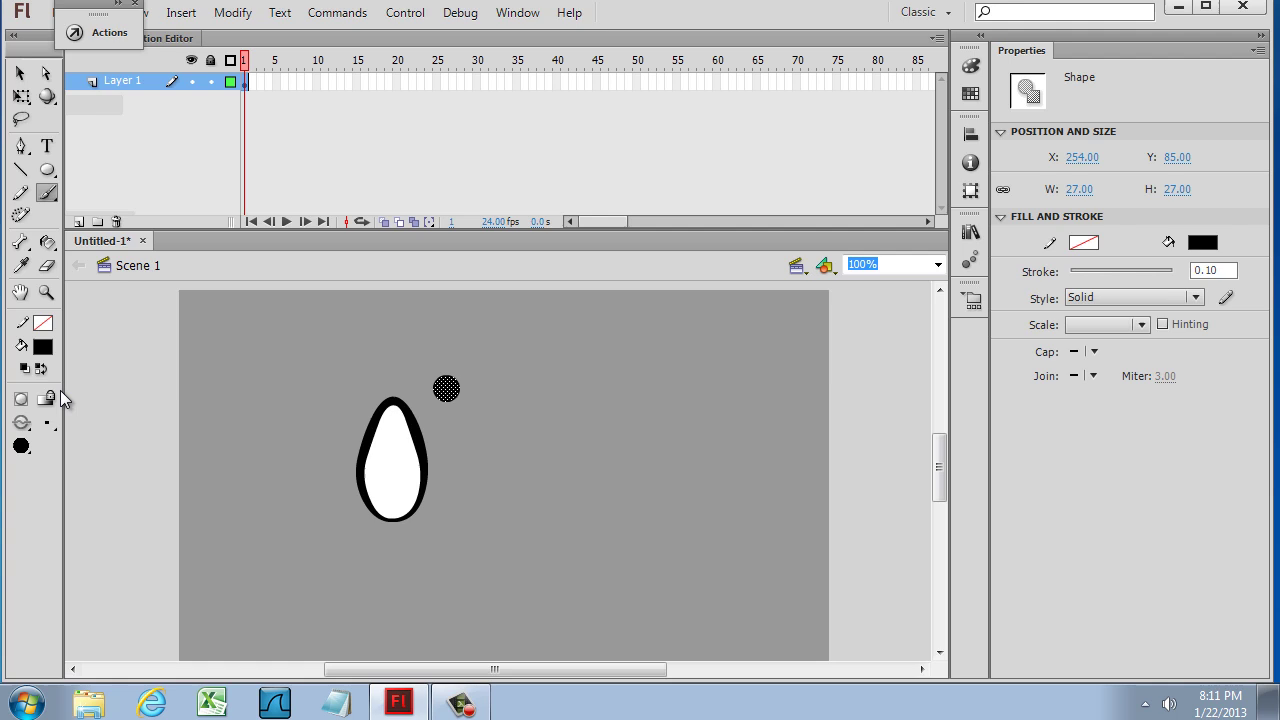
pyautogui.click(20, 73)
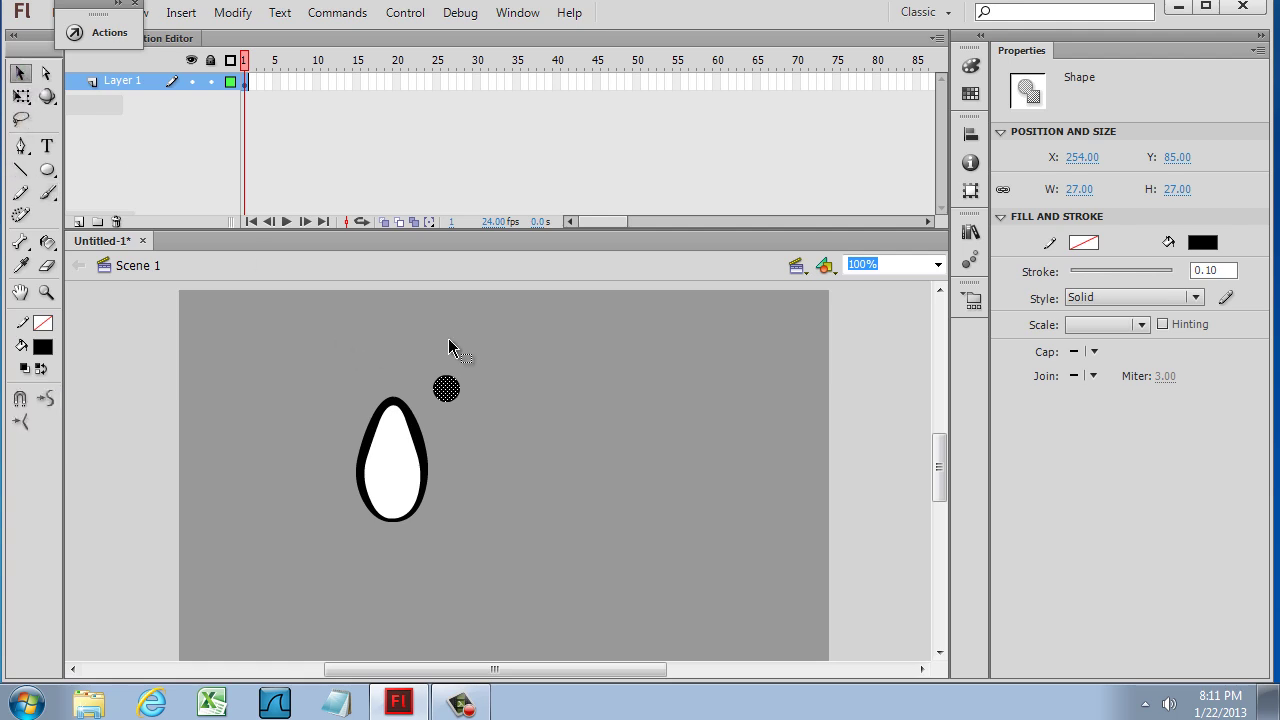
pyautogui.click(490, 345)
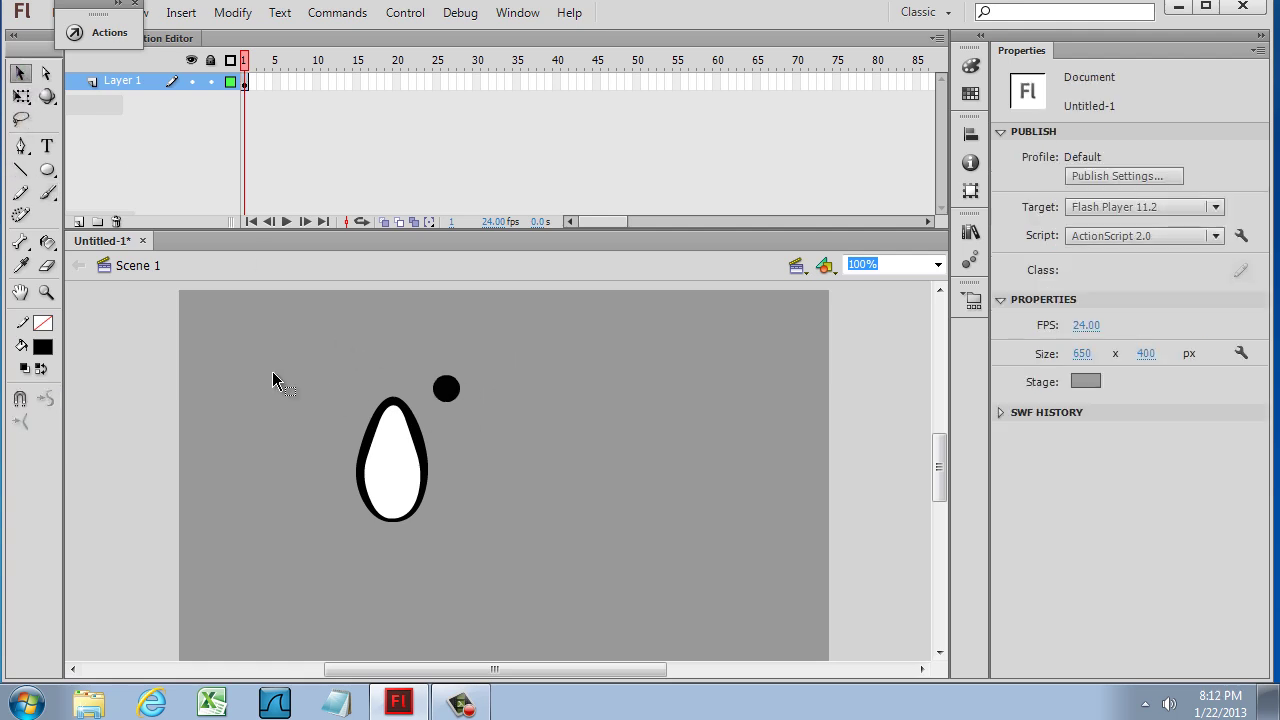
# Step: Set the Brush fill to yellow, undo the trial stroke, and zoom in on the head
pyautogui.click(47, 192)
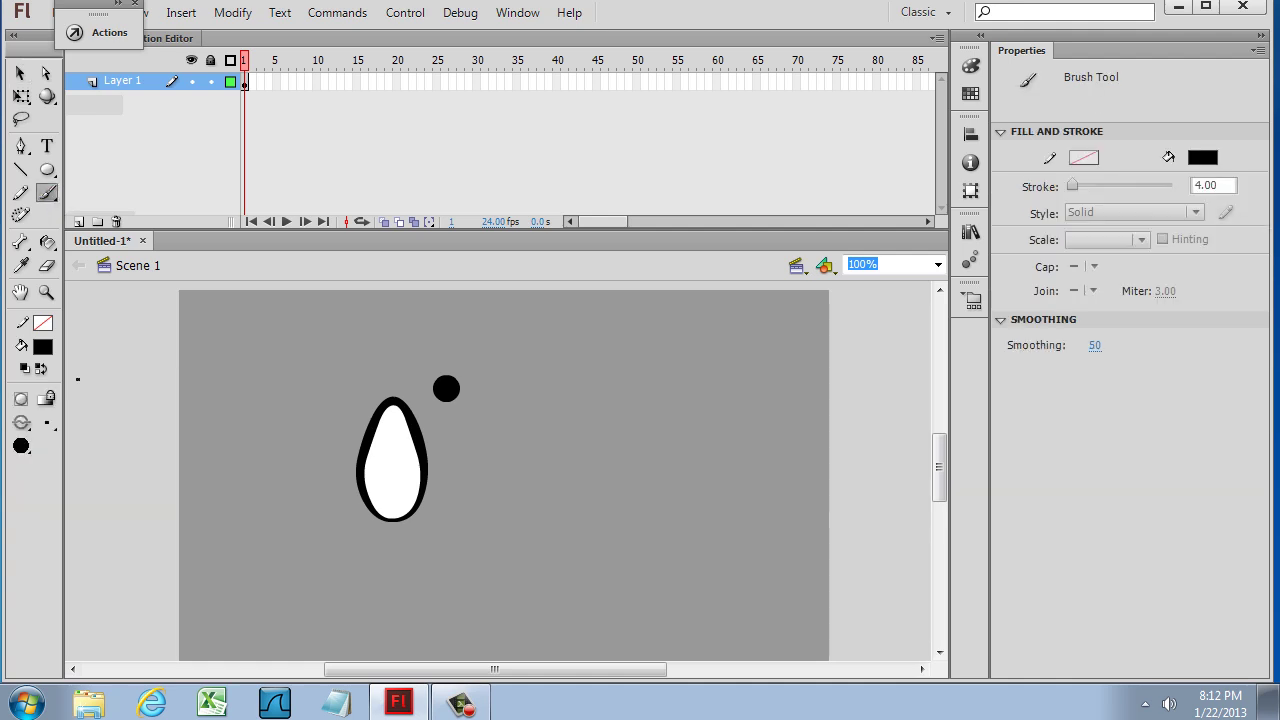
pyautogui.click(42, 349)
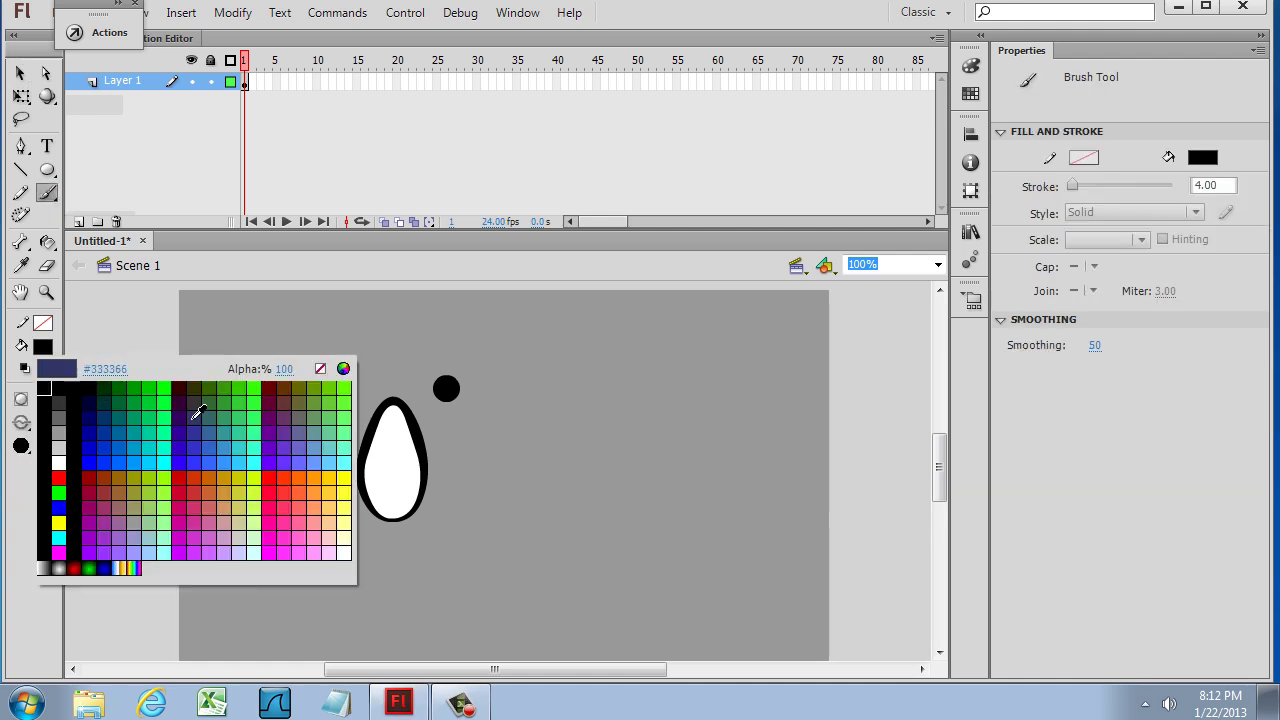
pyautogui.click(342, 477)
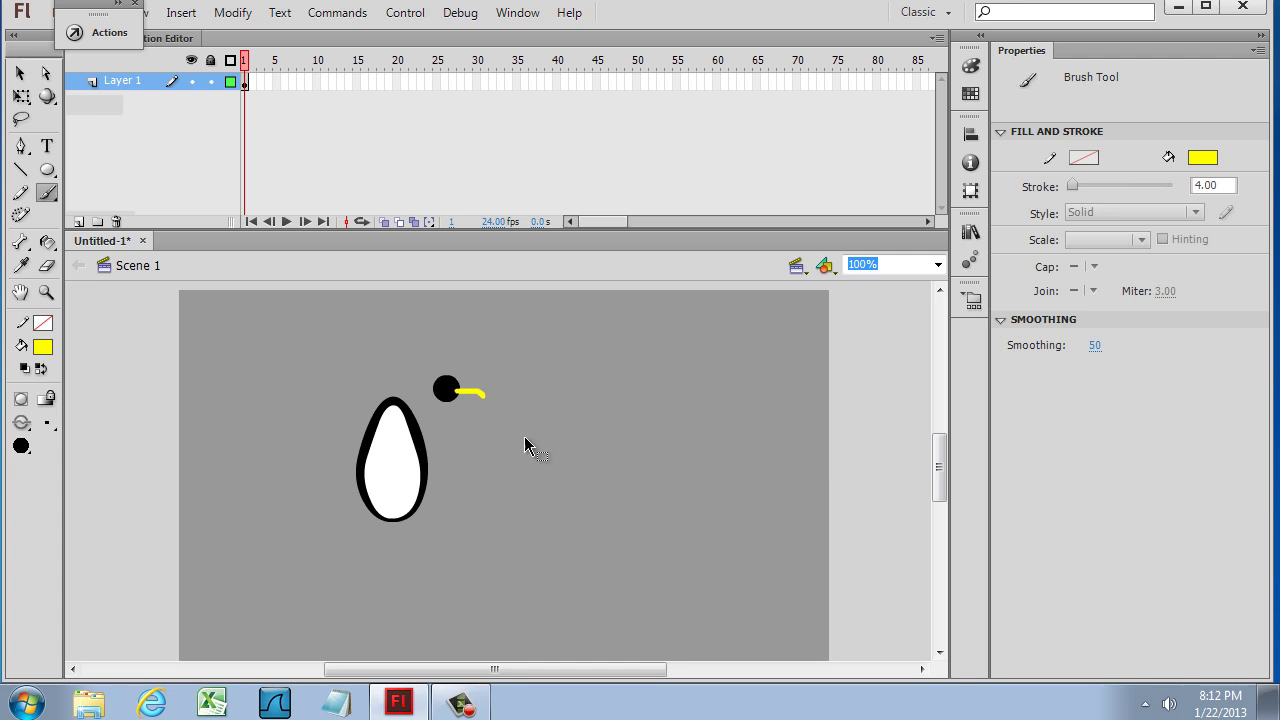
pyautogui.hotkey('ctrl', 'z')
pyautogui.click(45, 291)
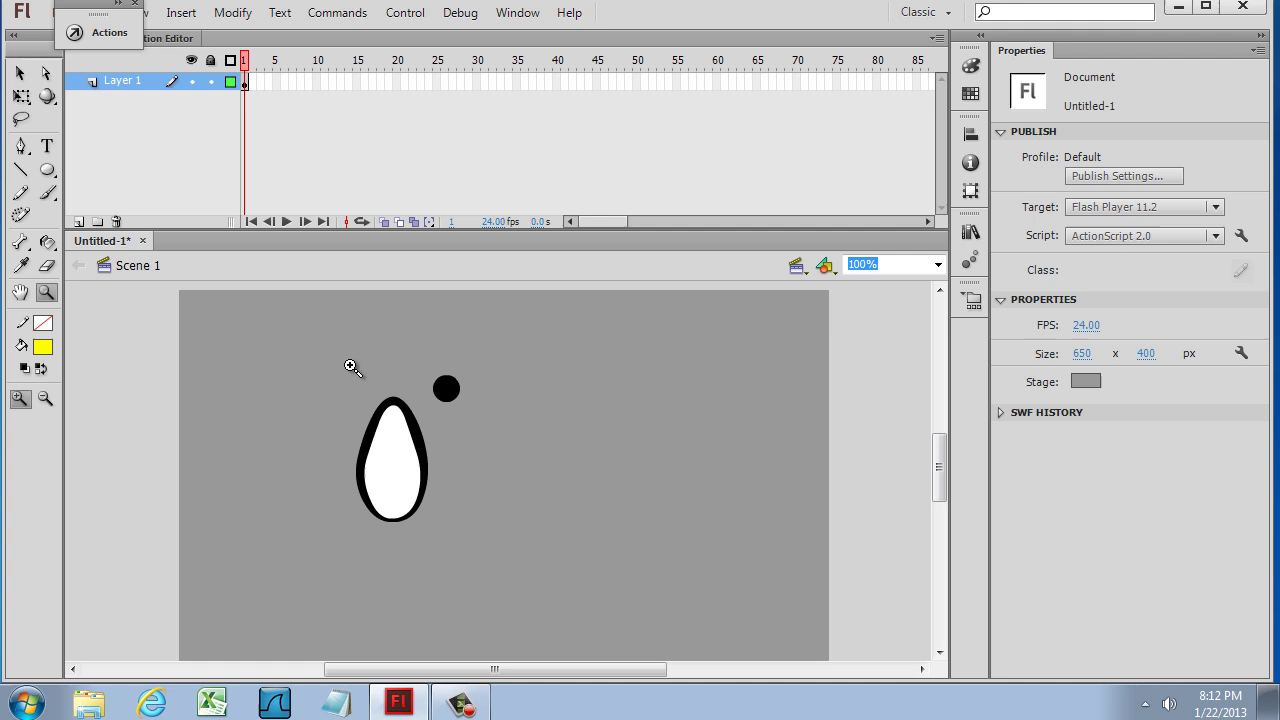
pyautogui.click(441, 400)
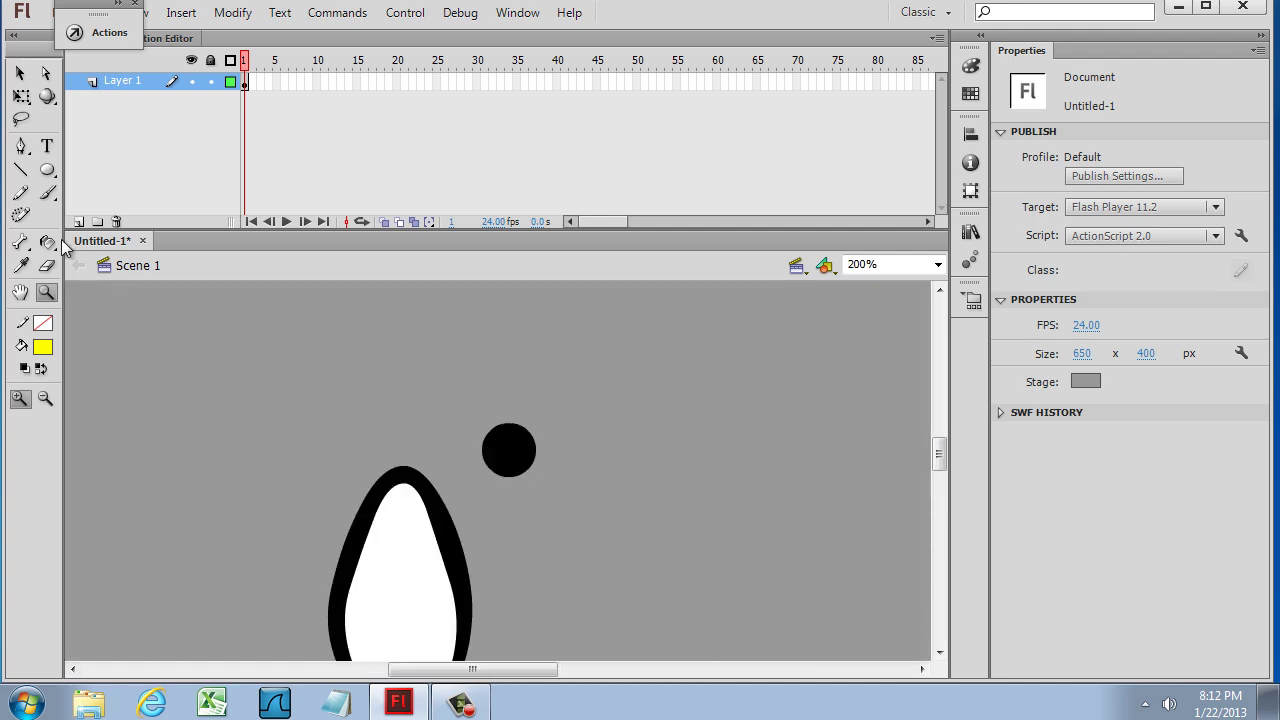
# Step: Draw a short yellow line right of the head and give it a 2.00 stroke width
pyautogui.click(22, 172)
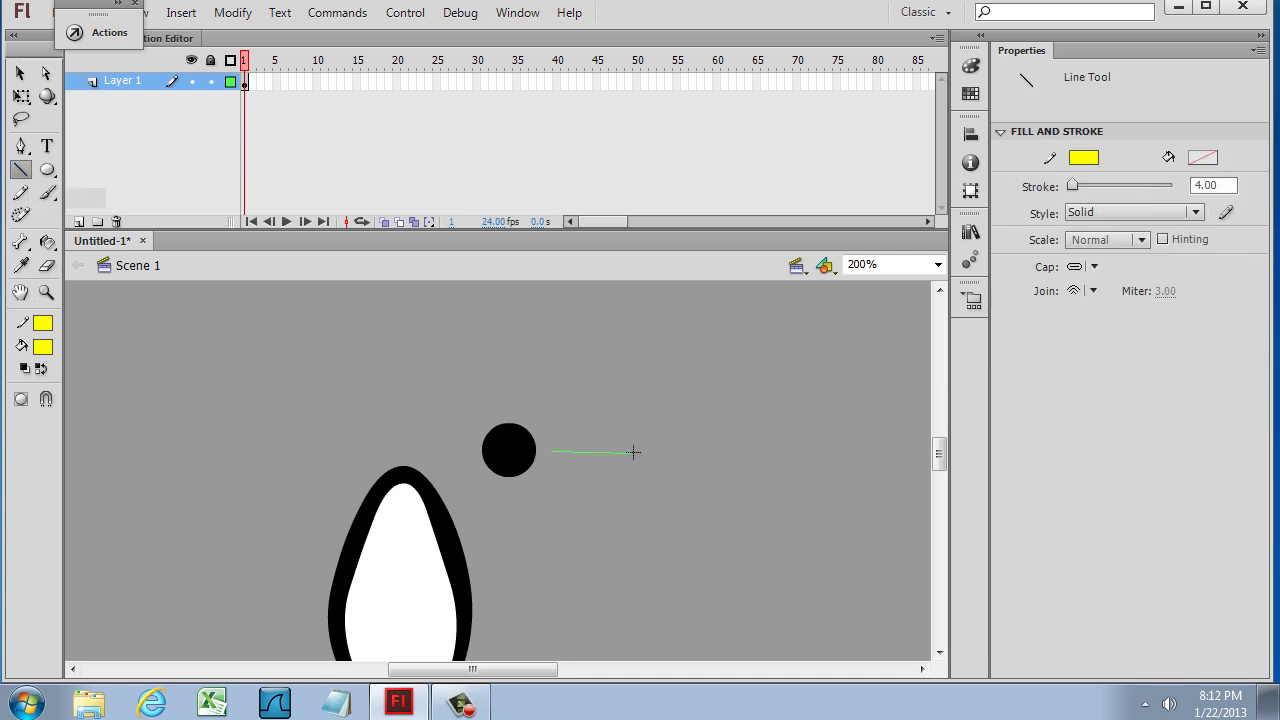
pyautogui.moveTo(633, 452); pyautogui.dragTo(634, 451)
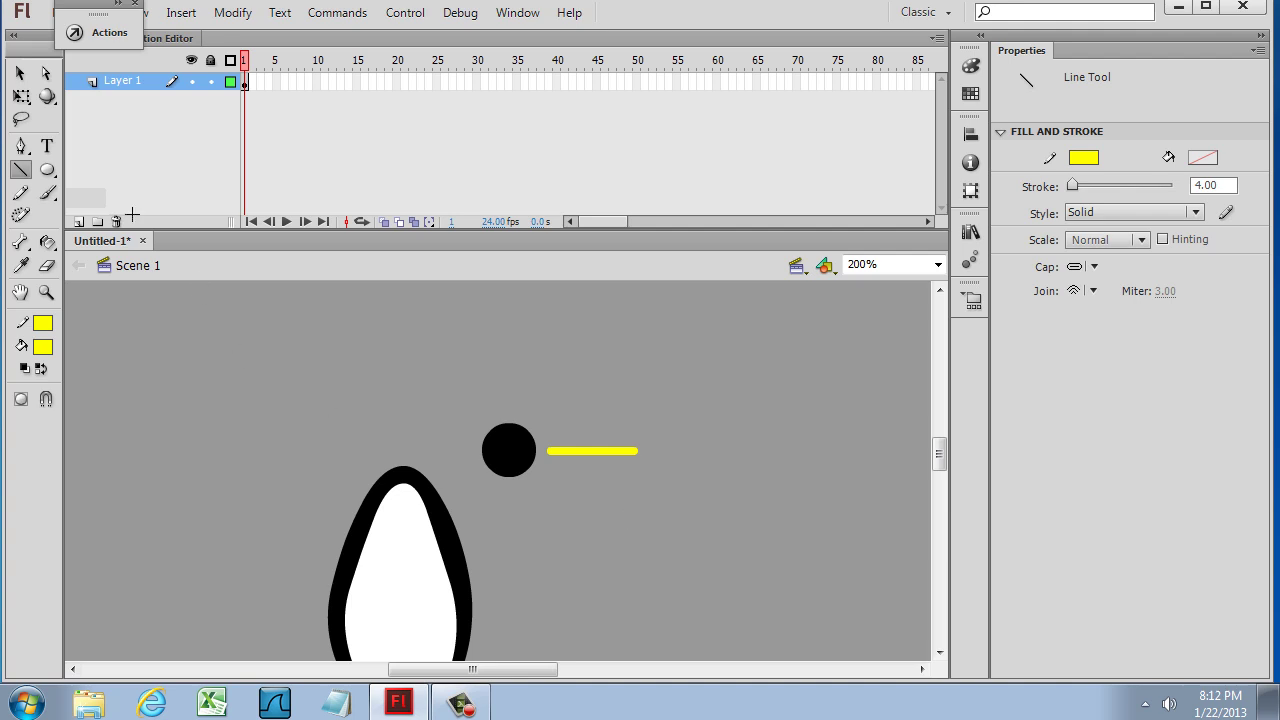
pyautogui.click(20, 73)
pyautogui.click(597, 453)
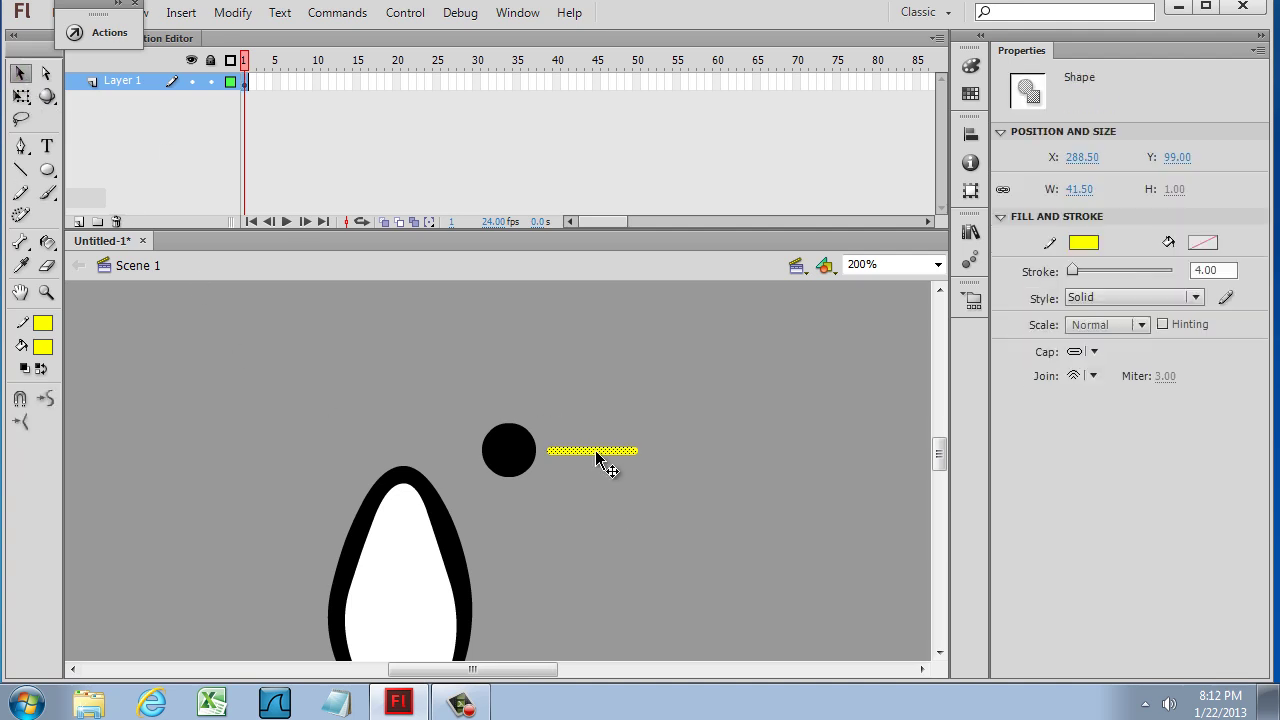
pyautogui.doubleClick(1222, 269)
pyautogui.write('2')
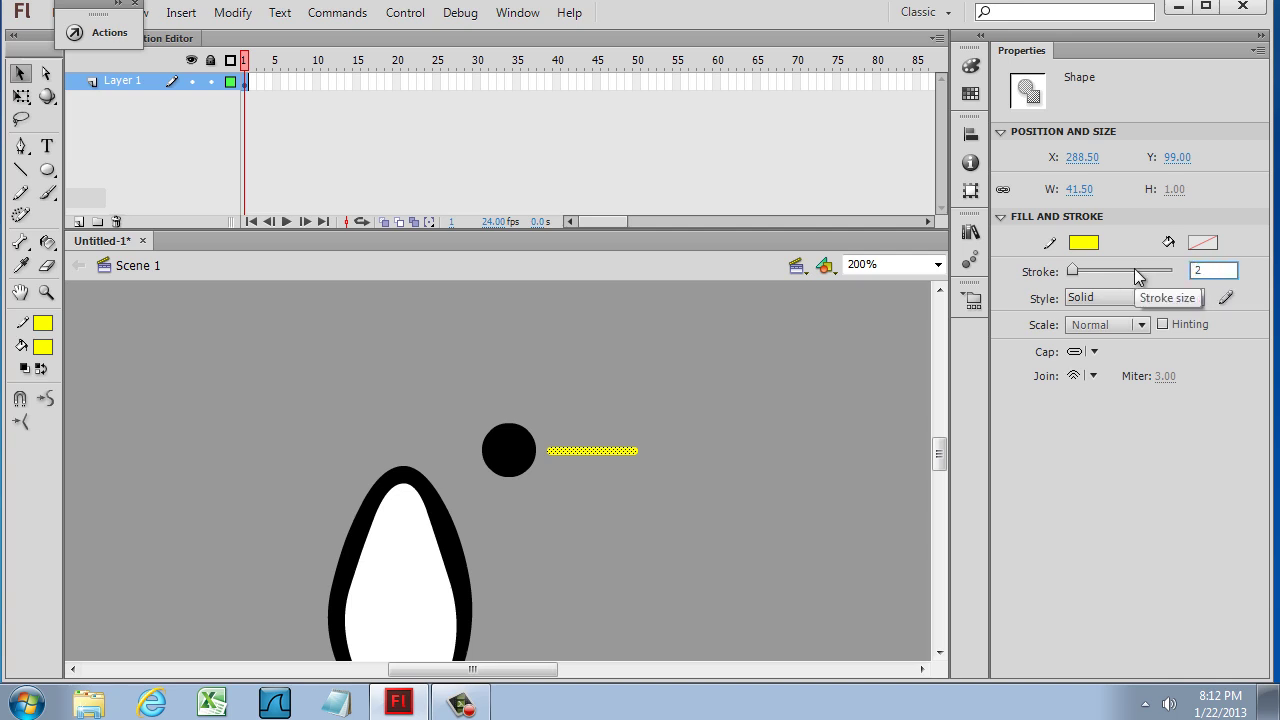
pyautogui.press('Return')
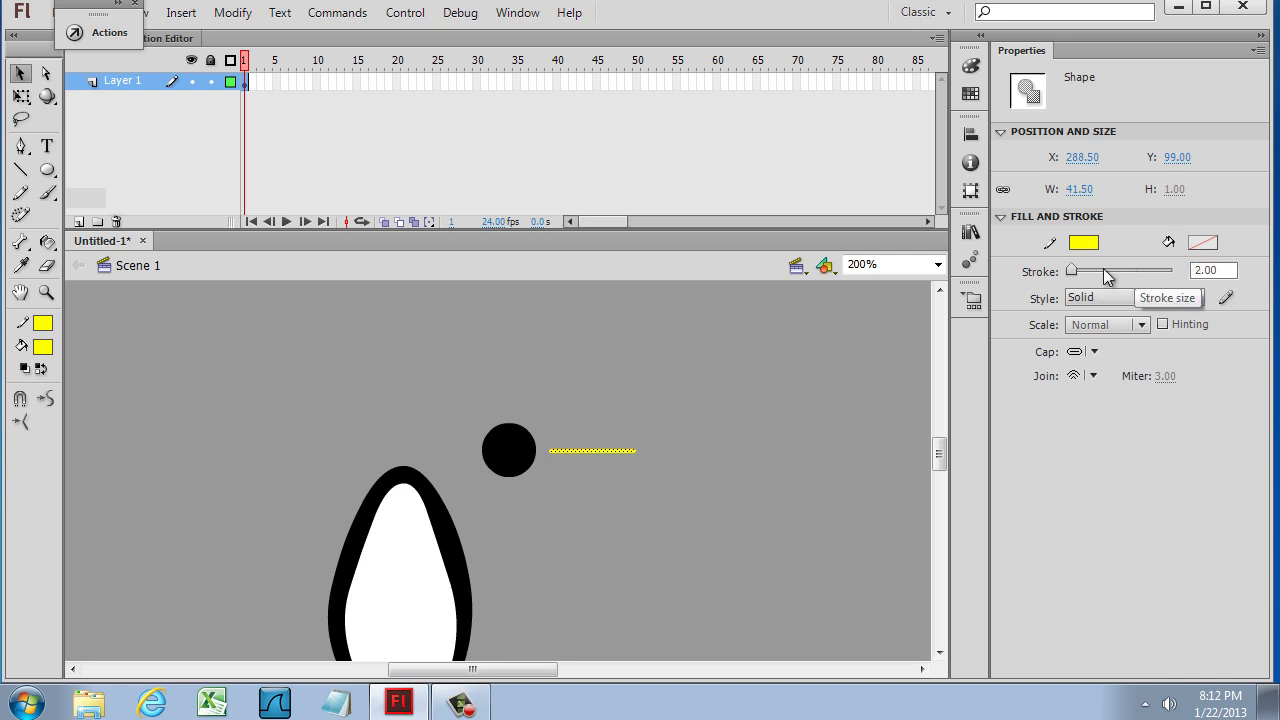
# Step: Bend the yellow line into an upward curve and move it against the head as a beak
pyautogui.click(588, 462)
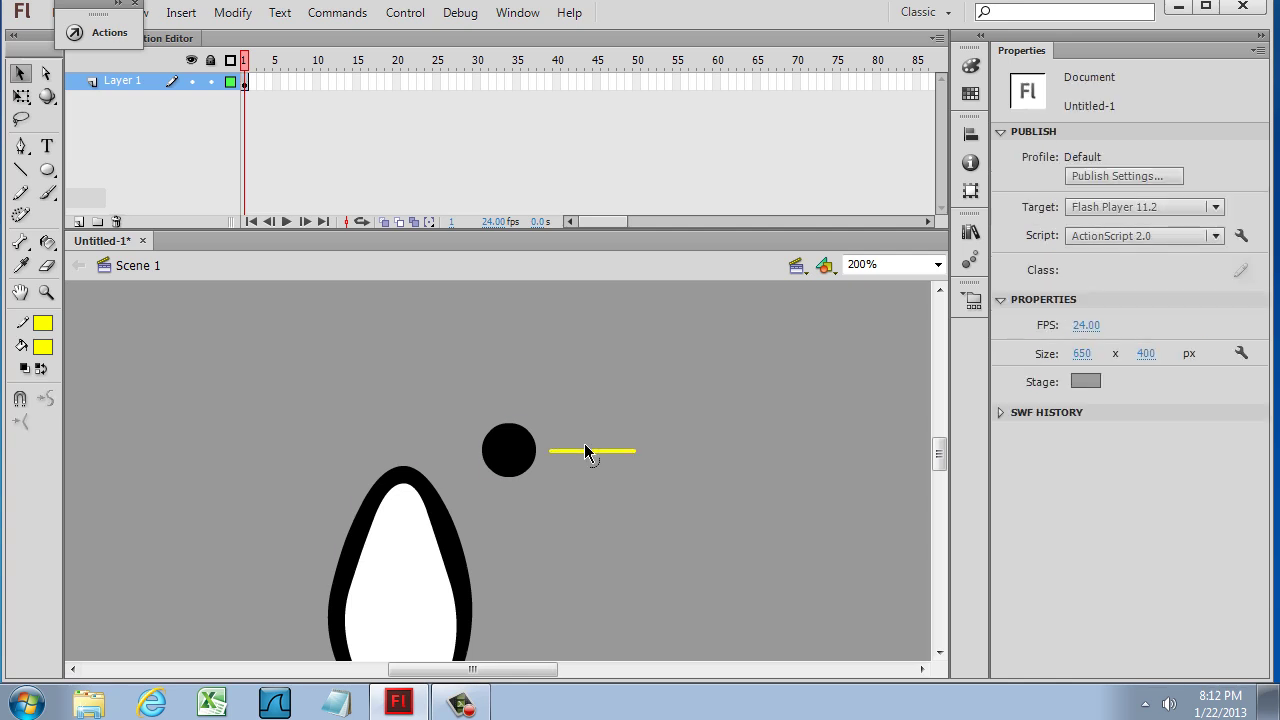
pyautogui.moveTo(584, 441); pyautogui.dragTo(617, 459)
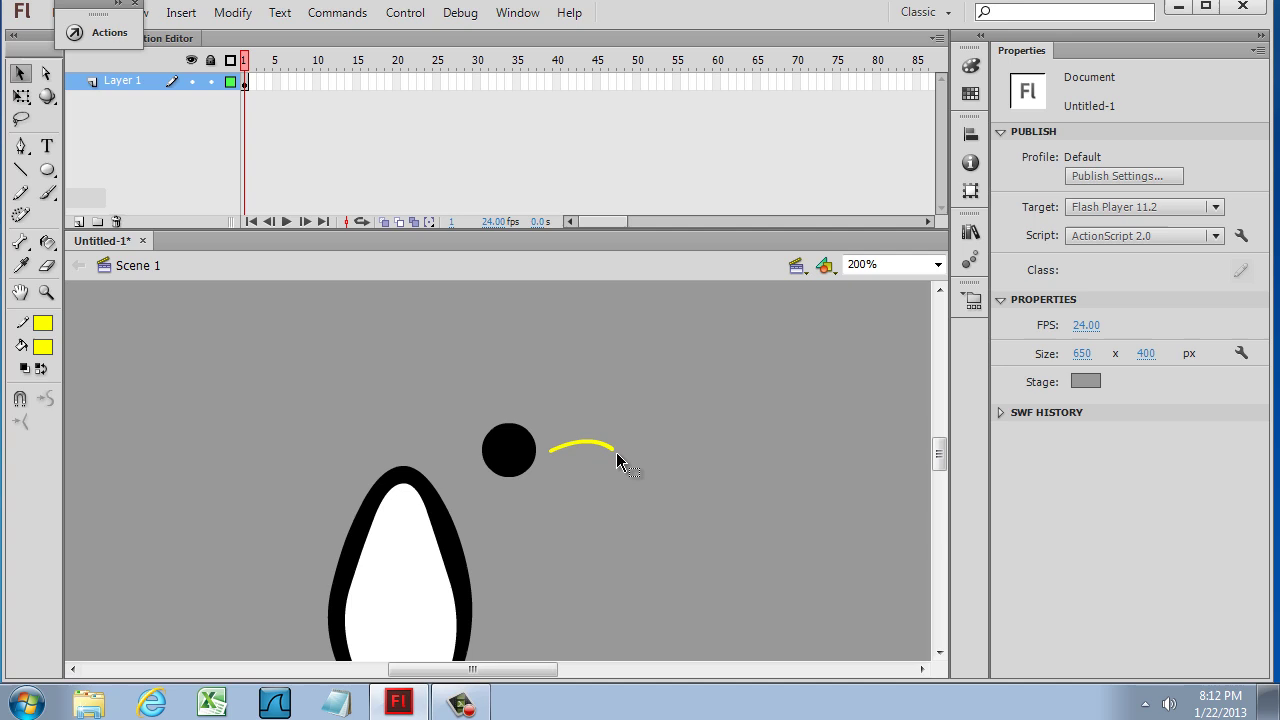
pyautogui.click(564, 452)
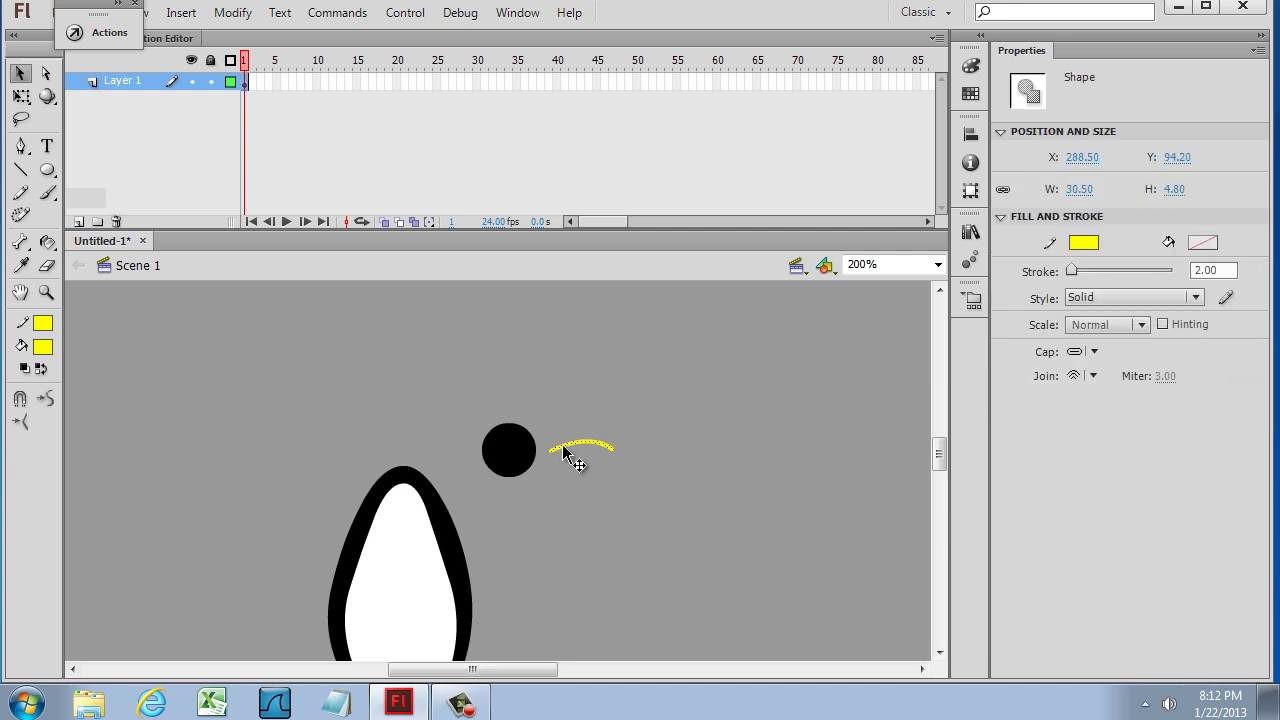
pyautogui.moveTo(578, 447); pyautogui.dragTo(558, 452)
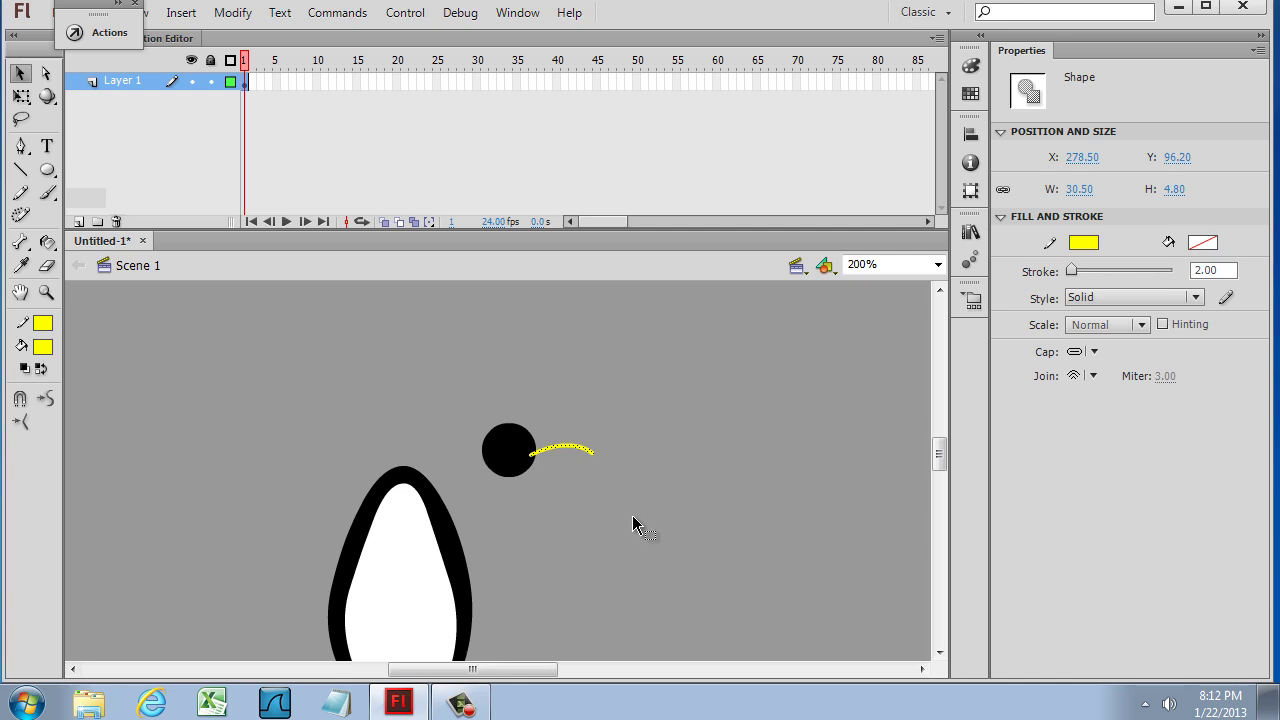
# Step: Drag the black head circle and yellow beak arc together onto the top of the body
pyautogui.click(632, 526)
pyautogui.moveTo(452, 391); pyautogui.dragTo(666, 516)
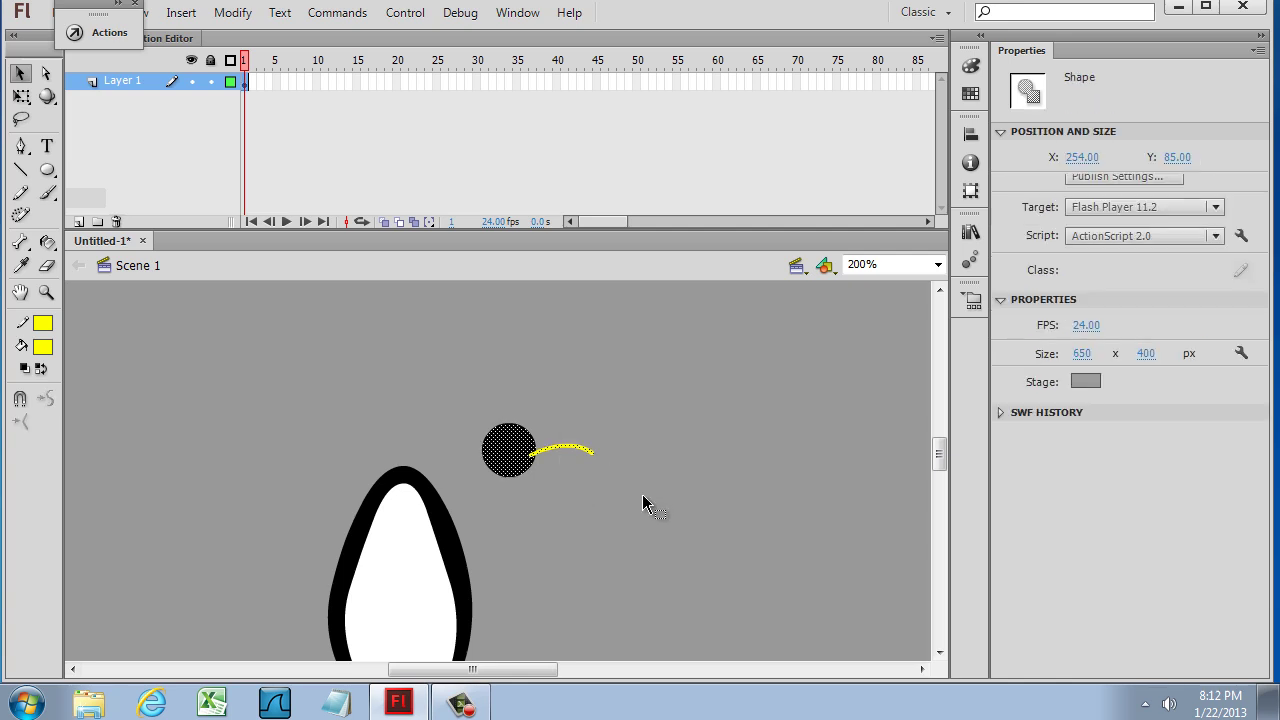
pyautogui.moveTo(497, 447); pyautogui.dragTo(392, 429)
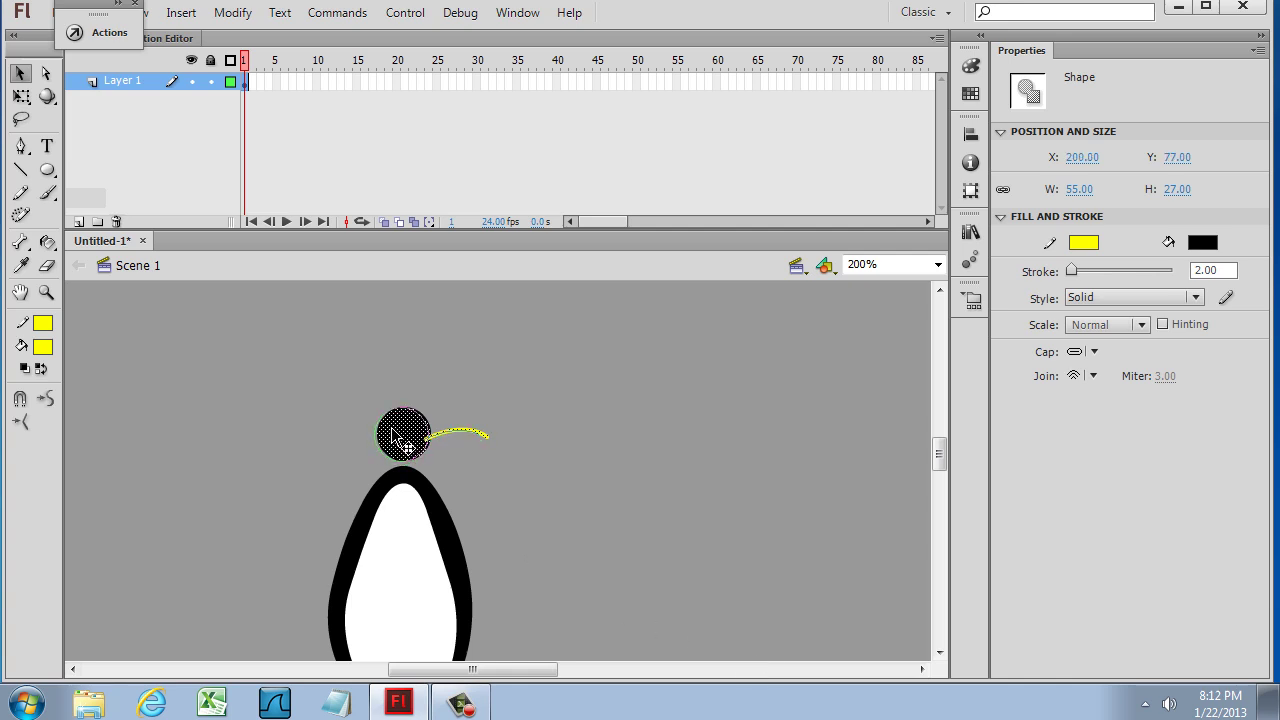
pyautogui.click(477, 497)
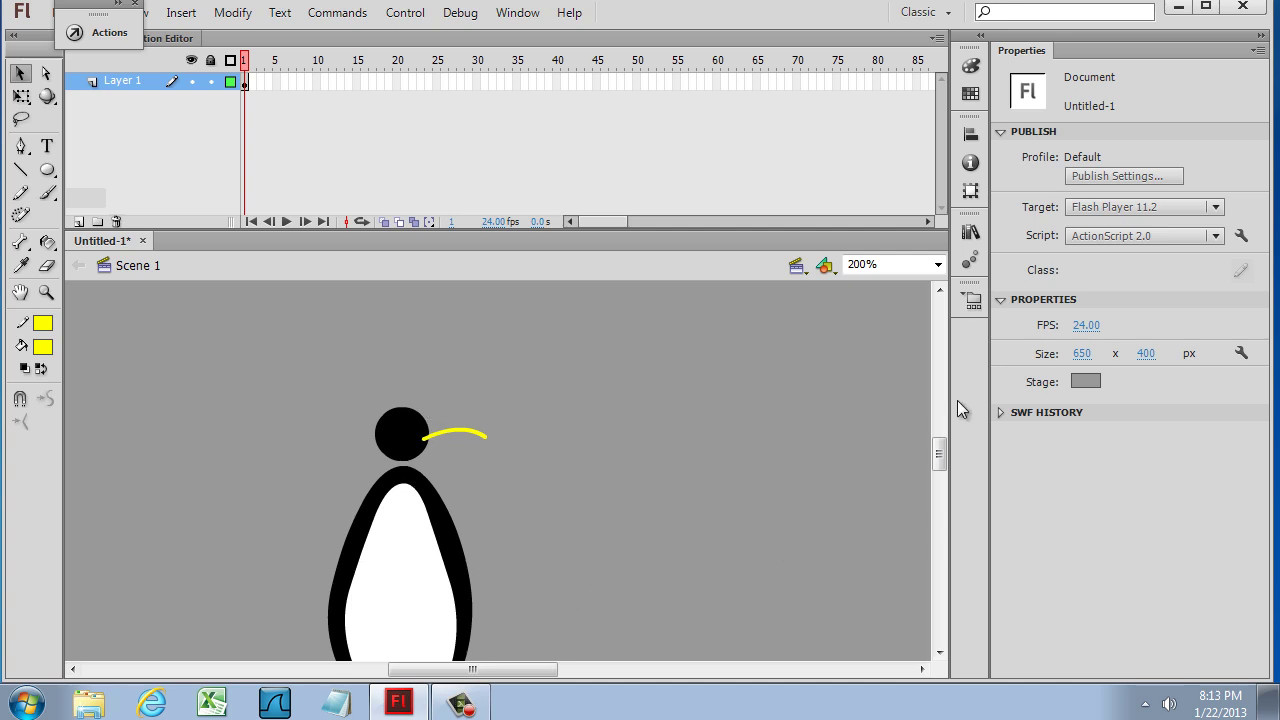
# Step: Set the stage zoom level to 100%
pyautogui.click(938, 264)
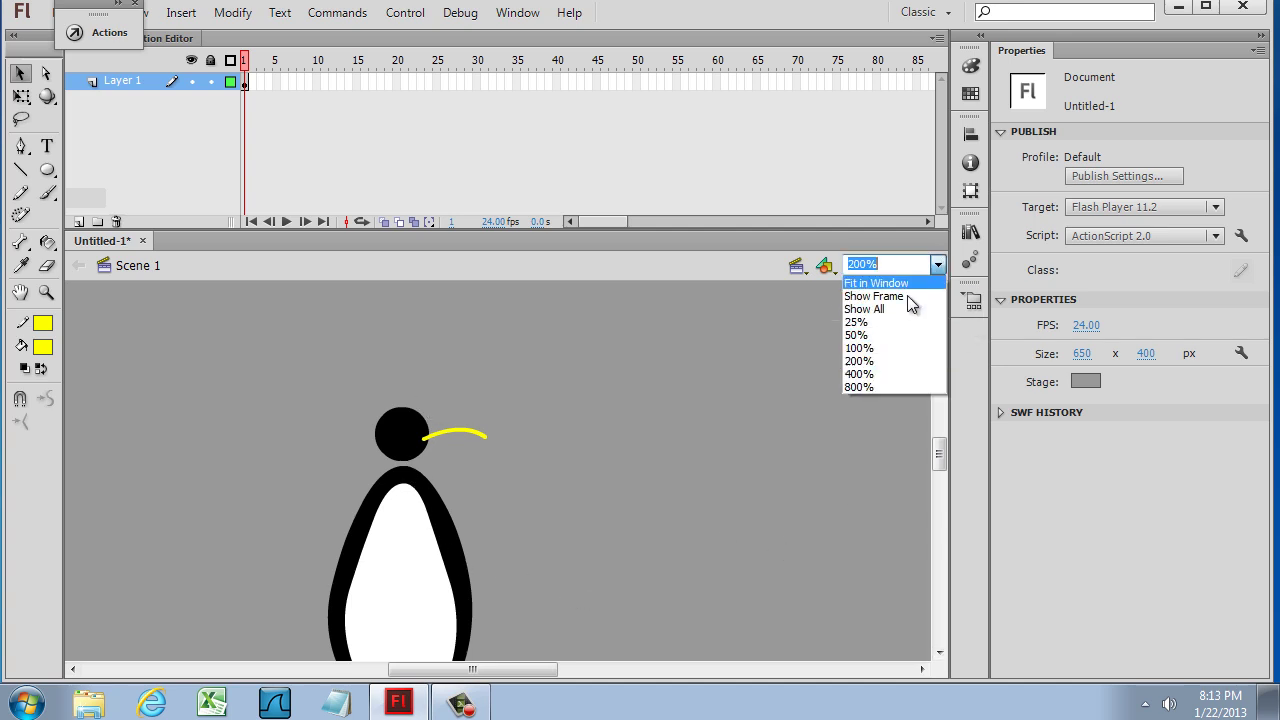
pyautogui.click(898, 348)
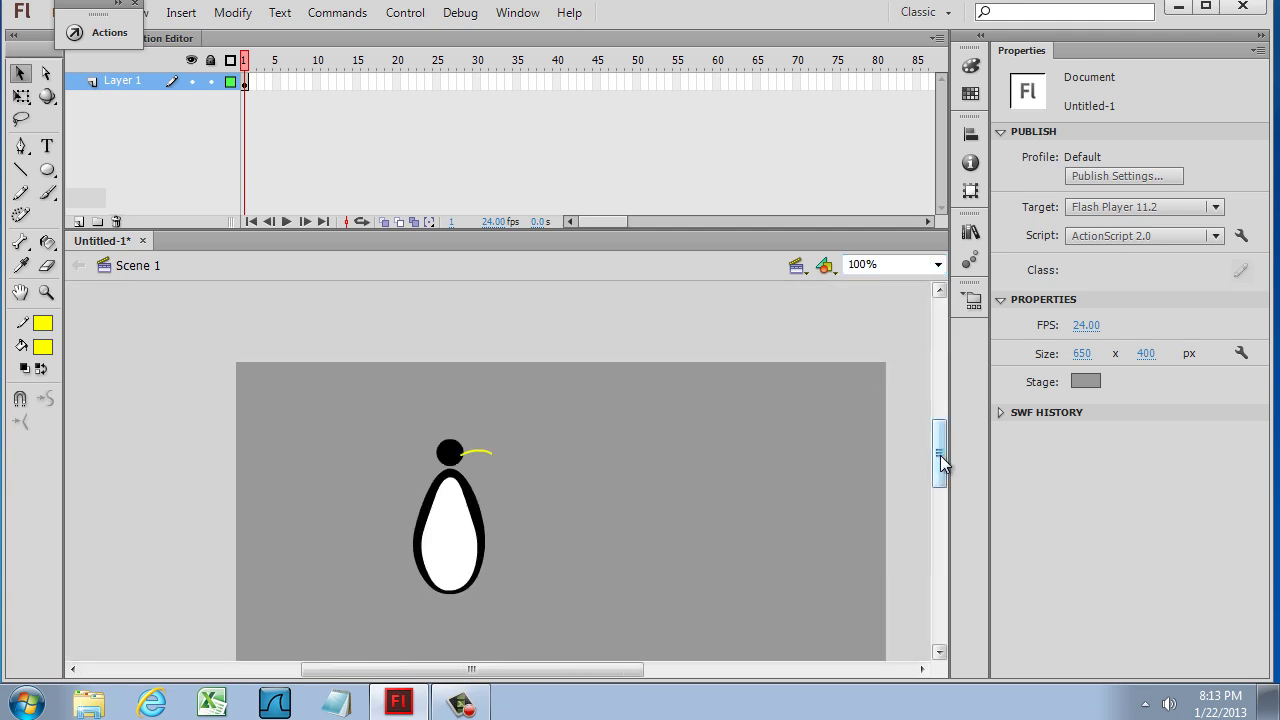
pyautogui.moveTo(942, 464); pyautogui.dragTo(943, 477)
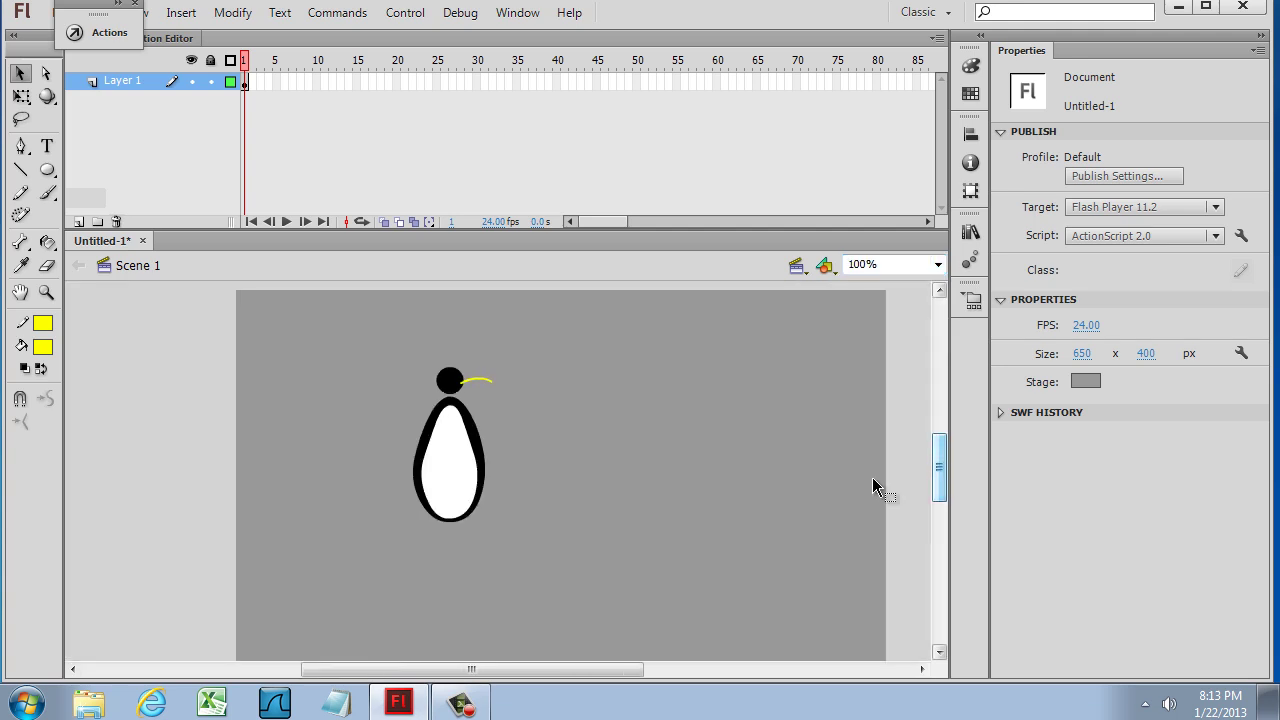
# Step: Draw a tall black oval with no stroke left of the body, tapering its lower edge
pyautogui.click(48, 171)
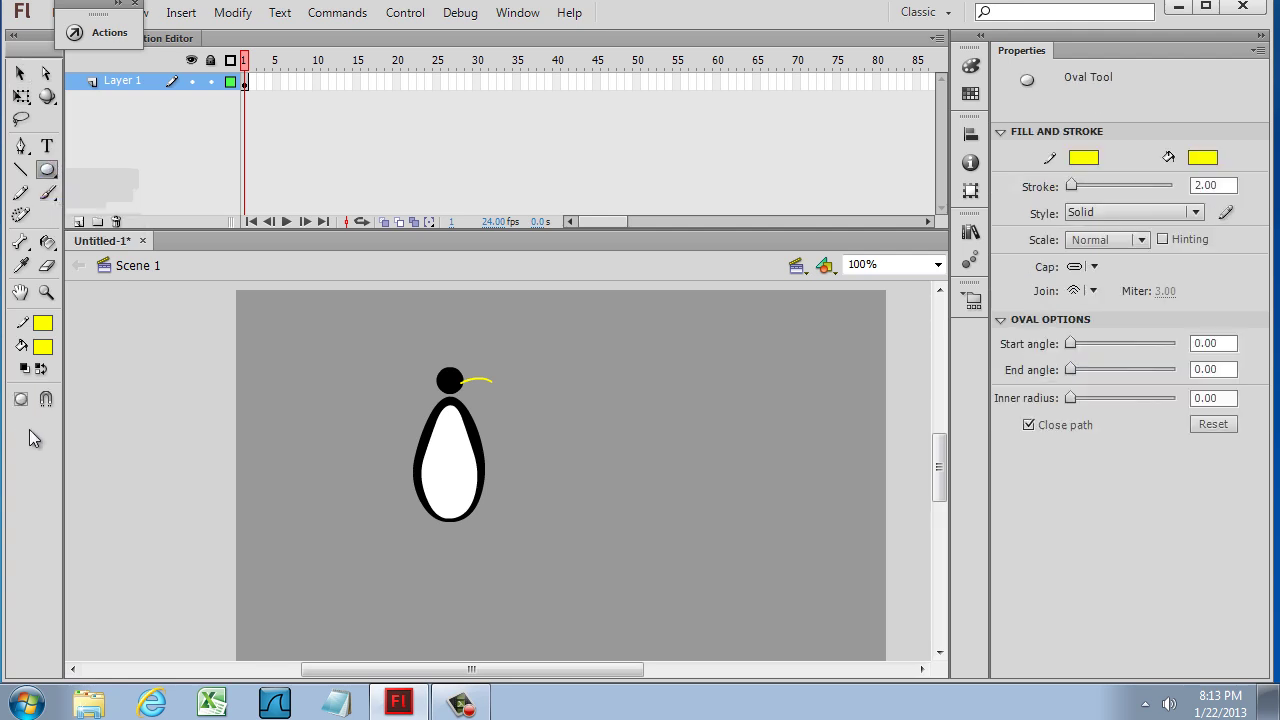
pyautogui.click(43, 323)
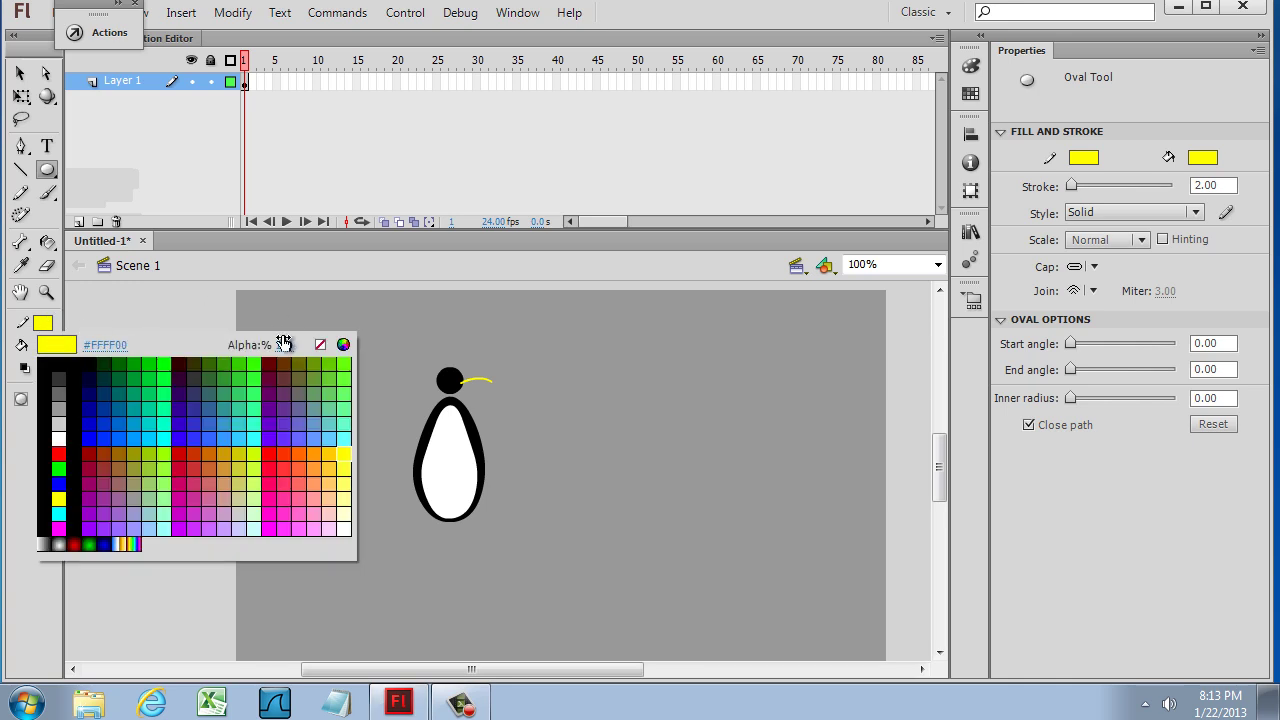
pyautogui.click(320, 344)
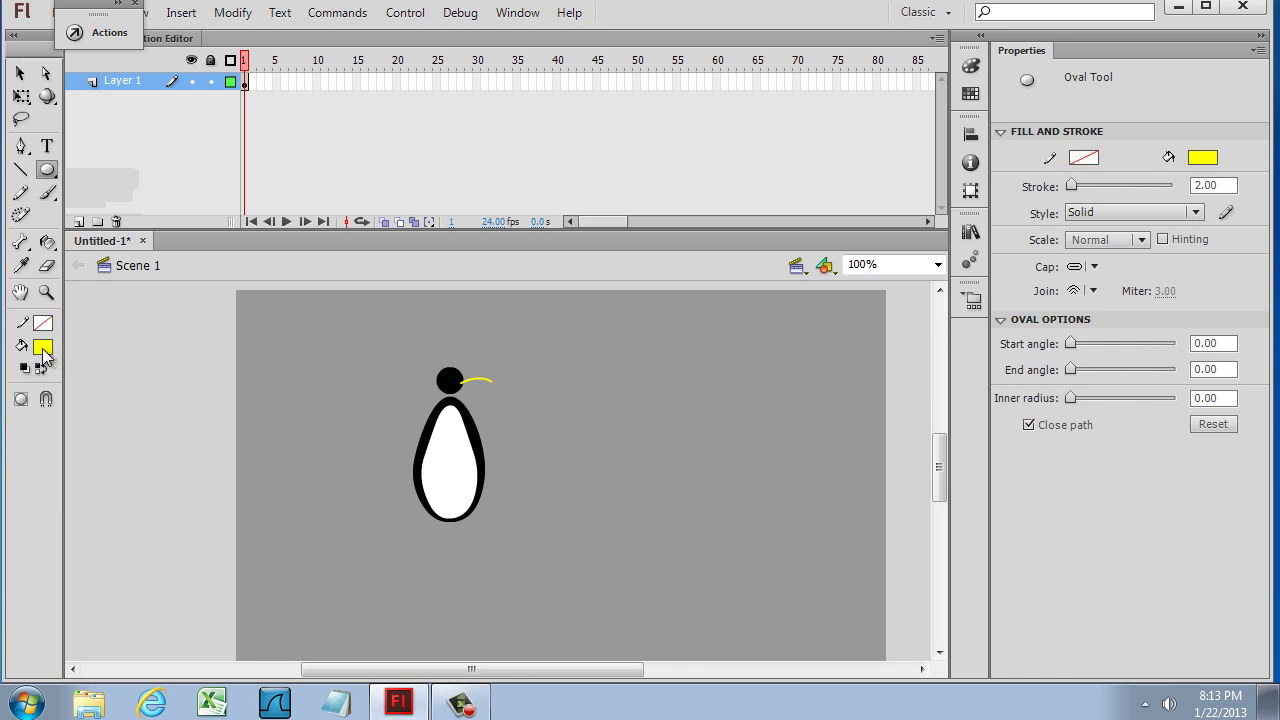
pyautogui.click(43, 347)
pyautogui.click(60, 386)
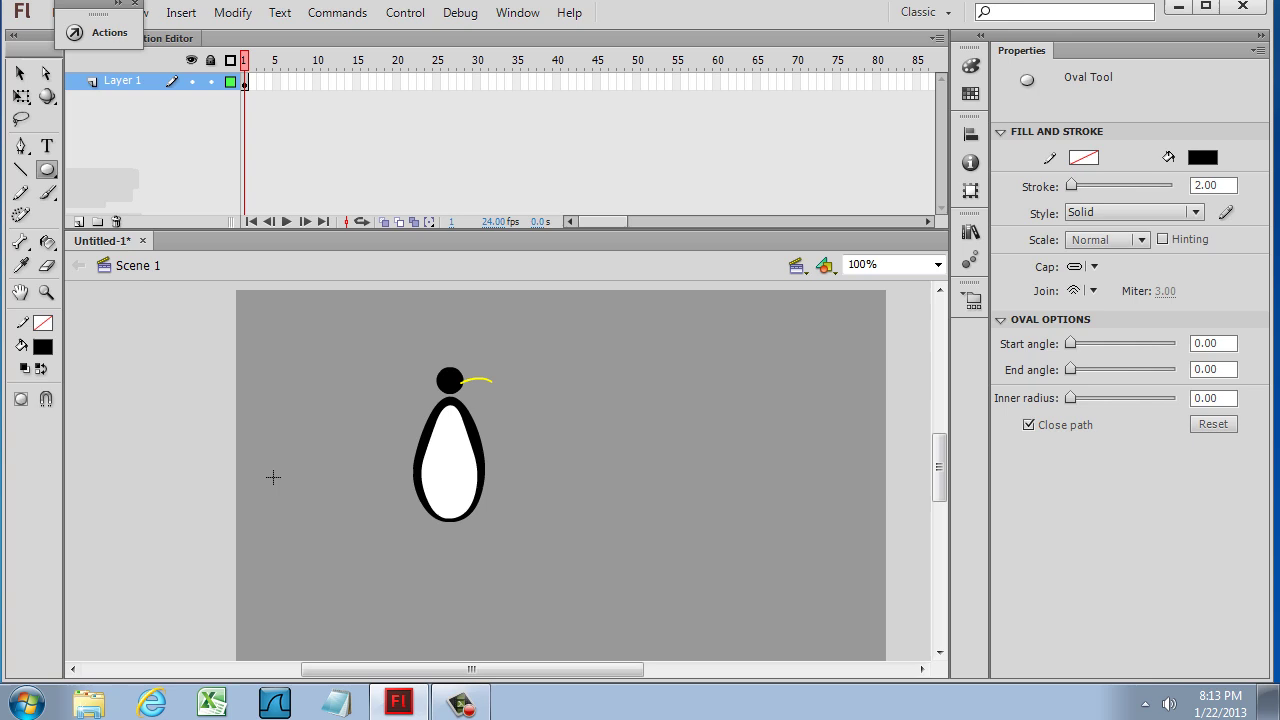
pyautogui.moveTo(347, 394); pyautogui.dragTo(343, 487)
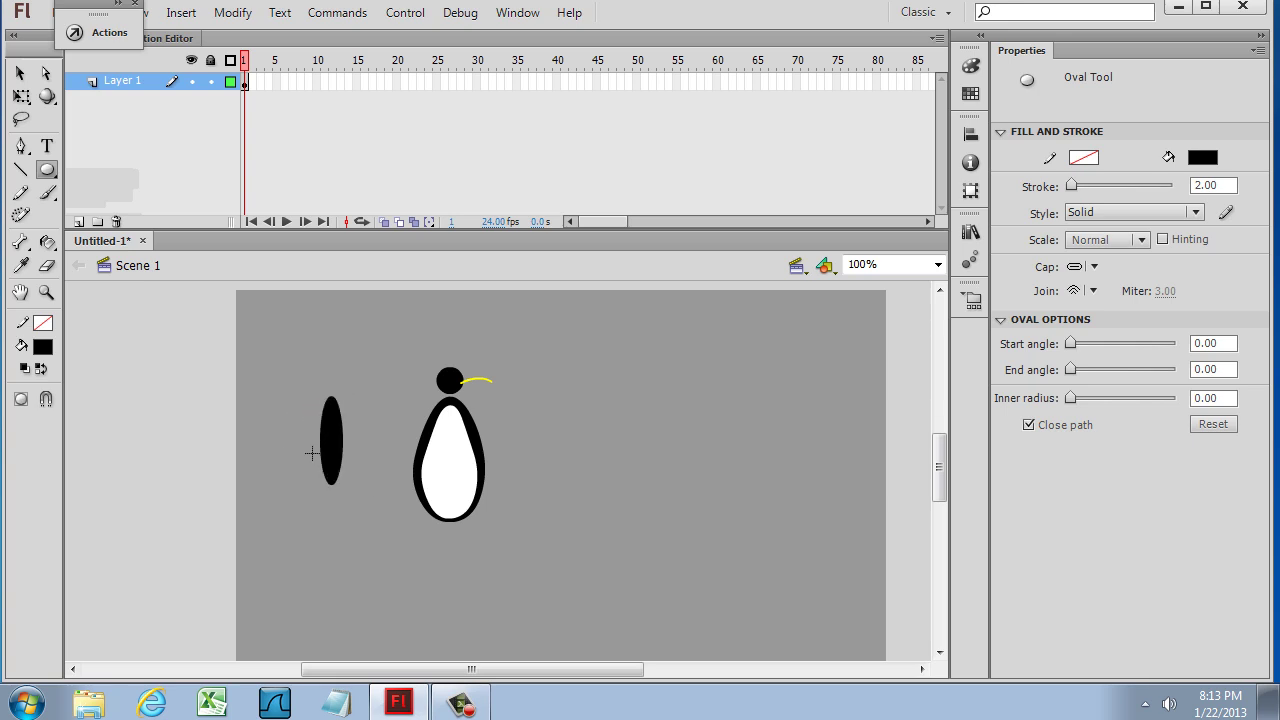
pyautogui.click(20, 73)
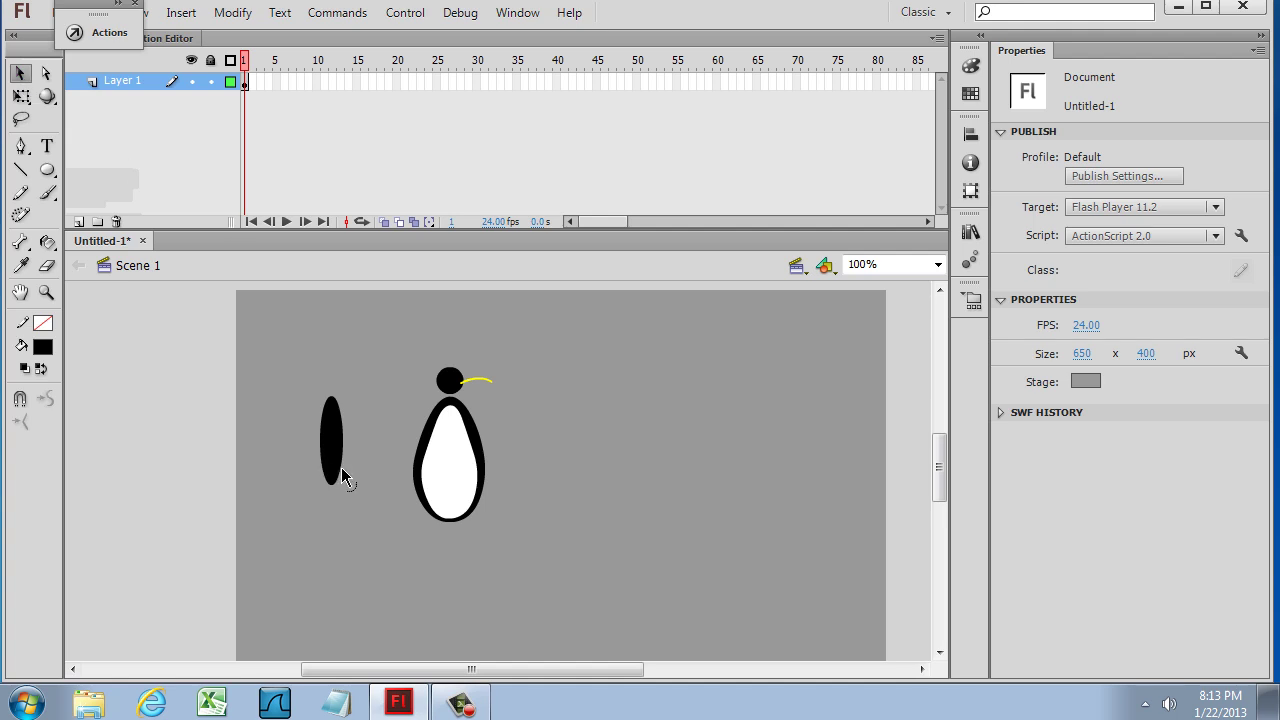
pyautogui.moveTo(343, 480)
pyautogui.mouseDown()
pyautogui.moveTo(337, 466)
pyautogui.moveTo(349, 469)
pyautogui.mouseUp()
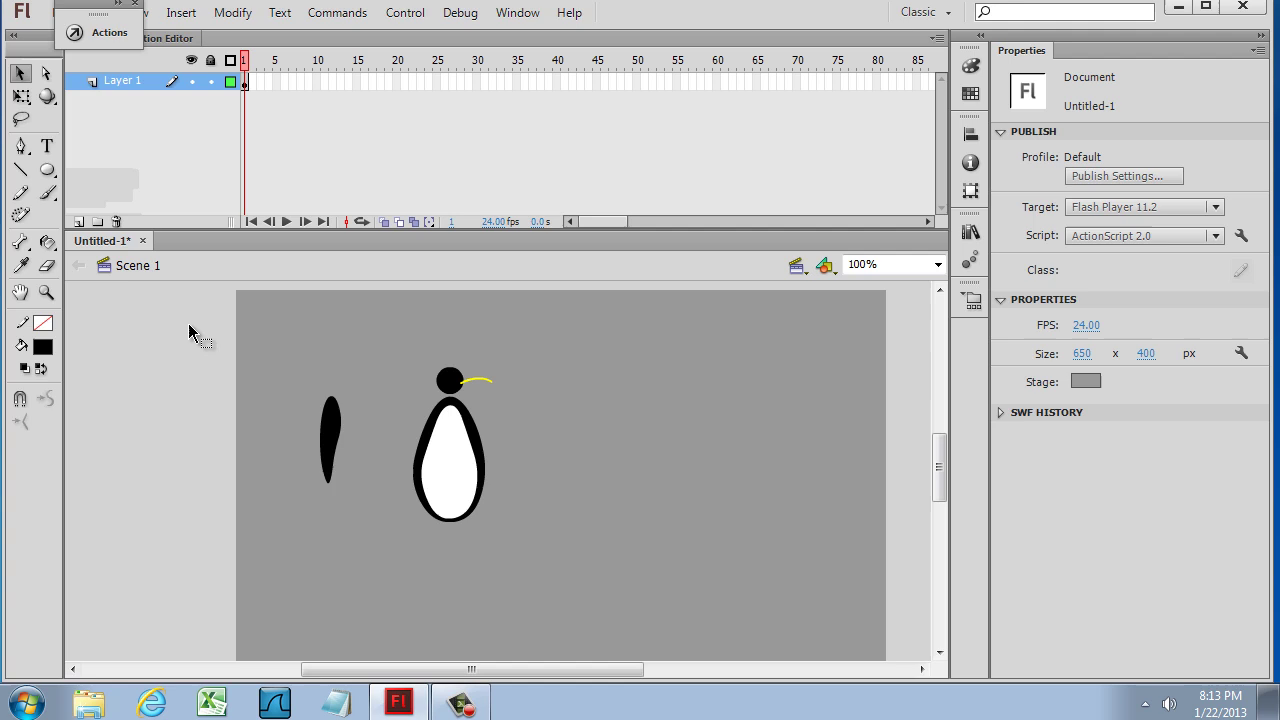
# Step: Duplicate the black flipper, flip the copy horizontally and place it at the body's right side
pyautogui.click(337, 430)
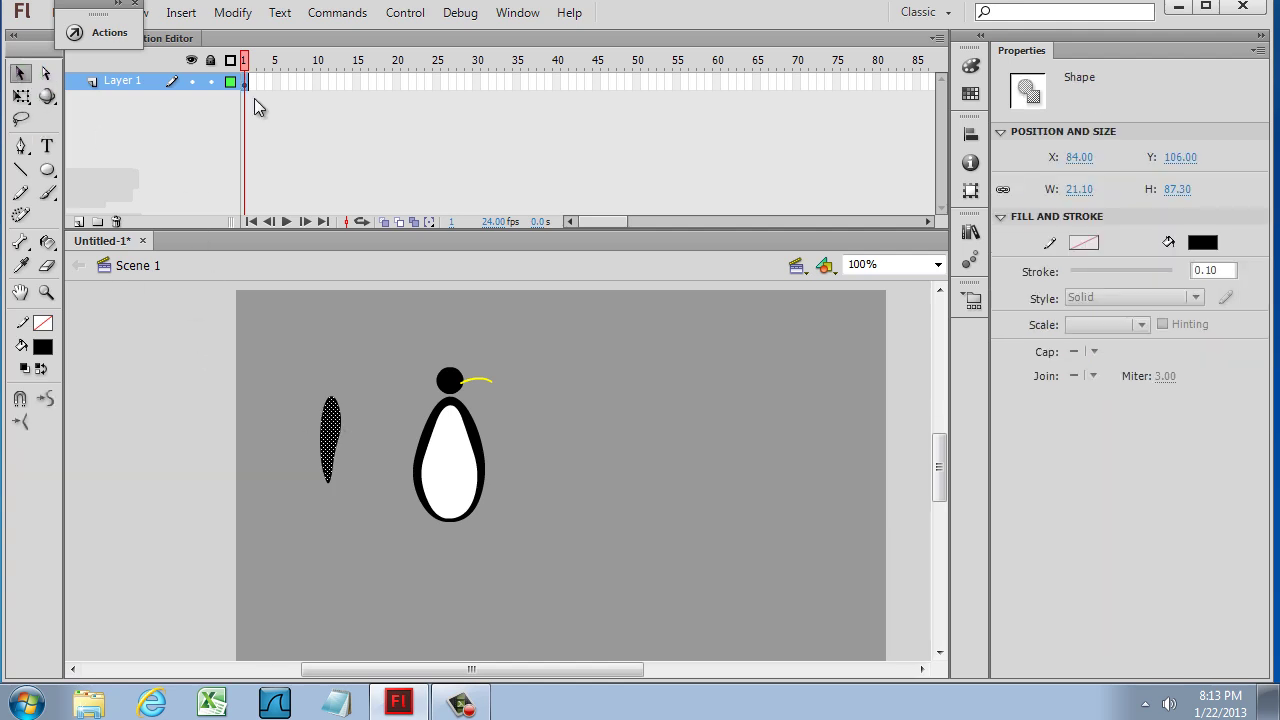
pyautogui.hotkey('ctrl', 'v')
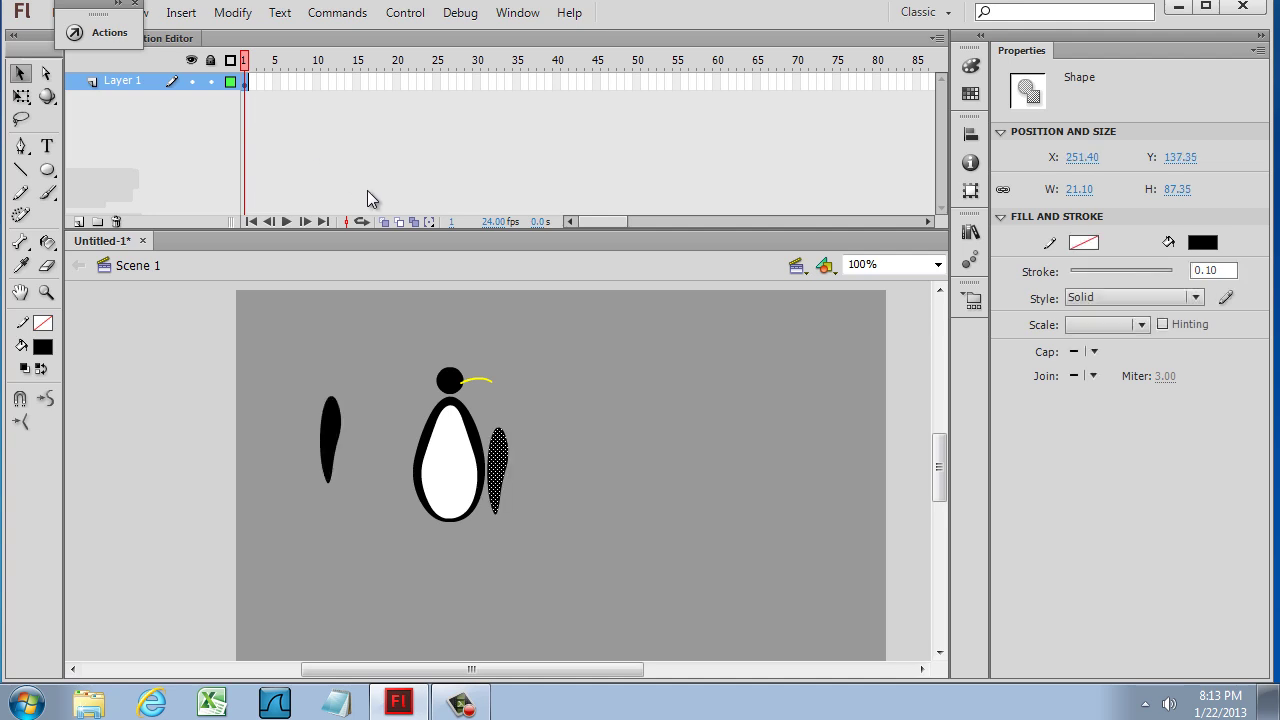
pyautogui.moveTo(498, 453); pyautogui.dragTo(523, 429)
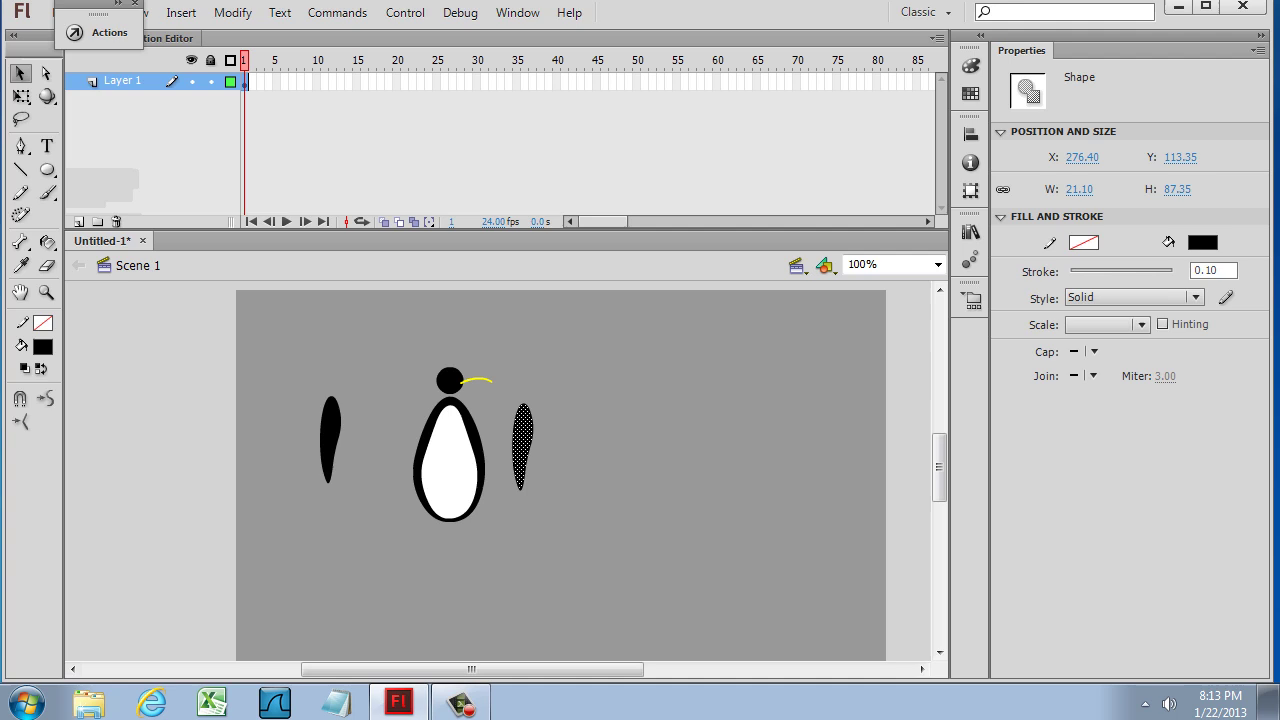
pyautogui.click(232, 13)
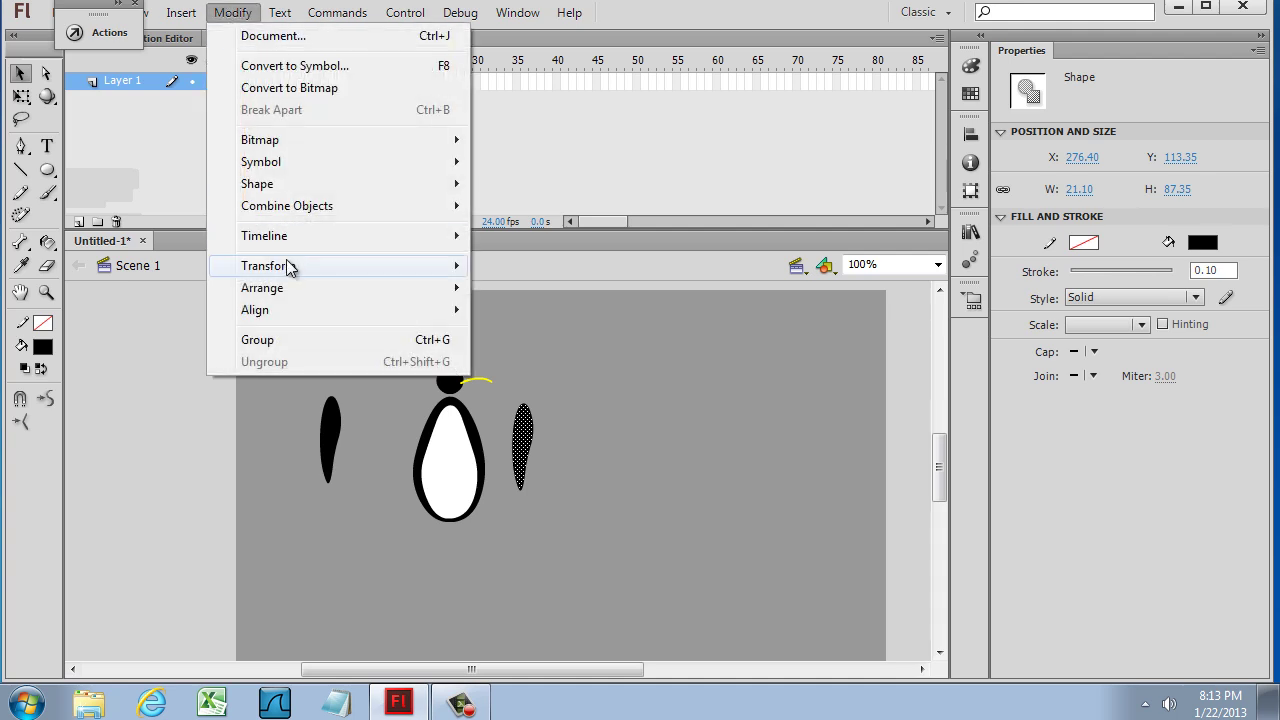
pyautogui.moveTo(291, 269)
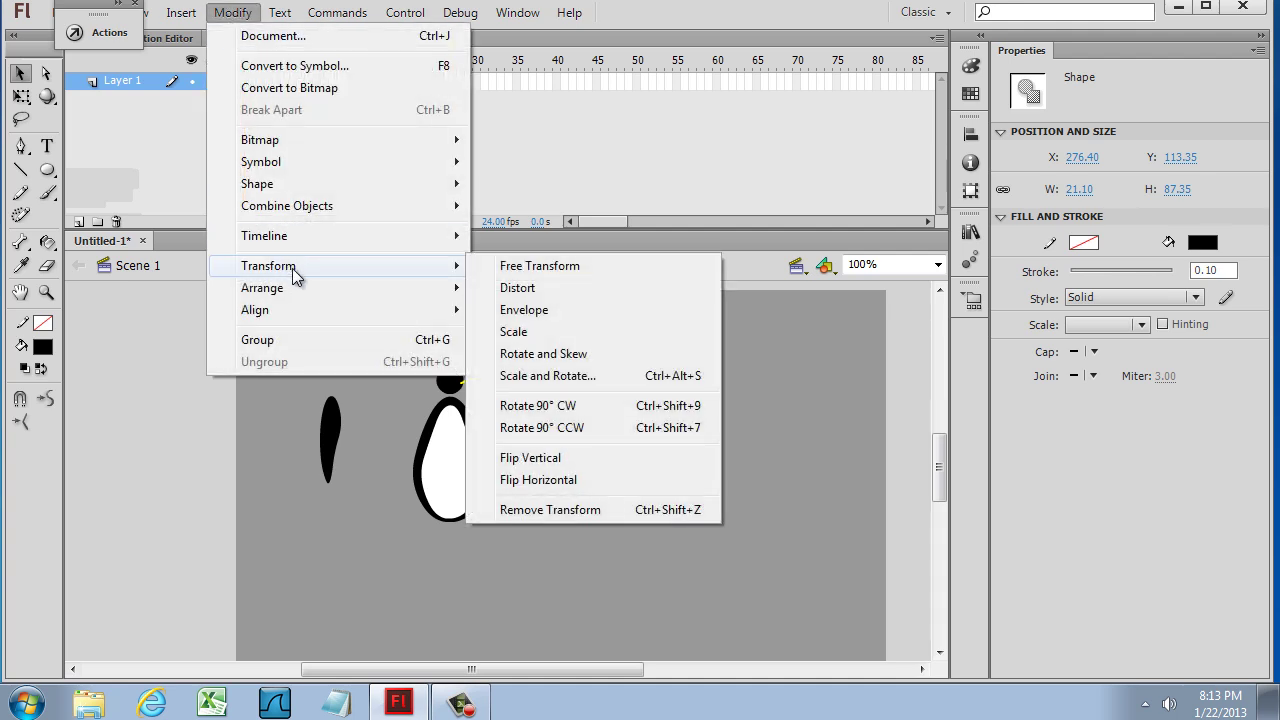
pyautogui.click(555, 480)
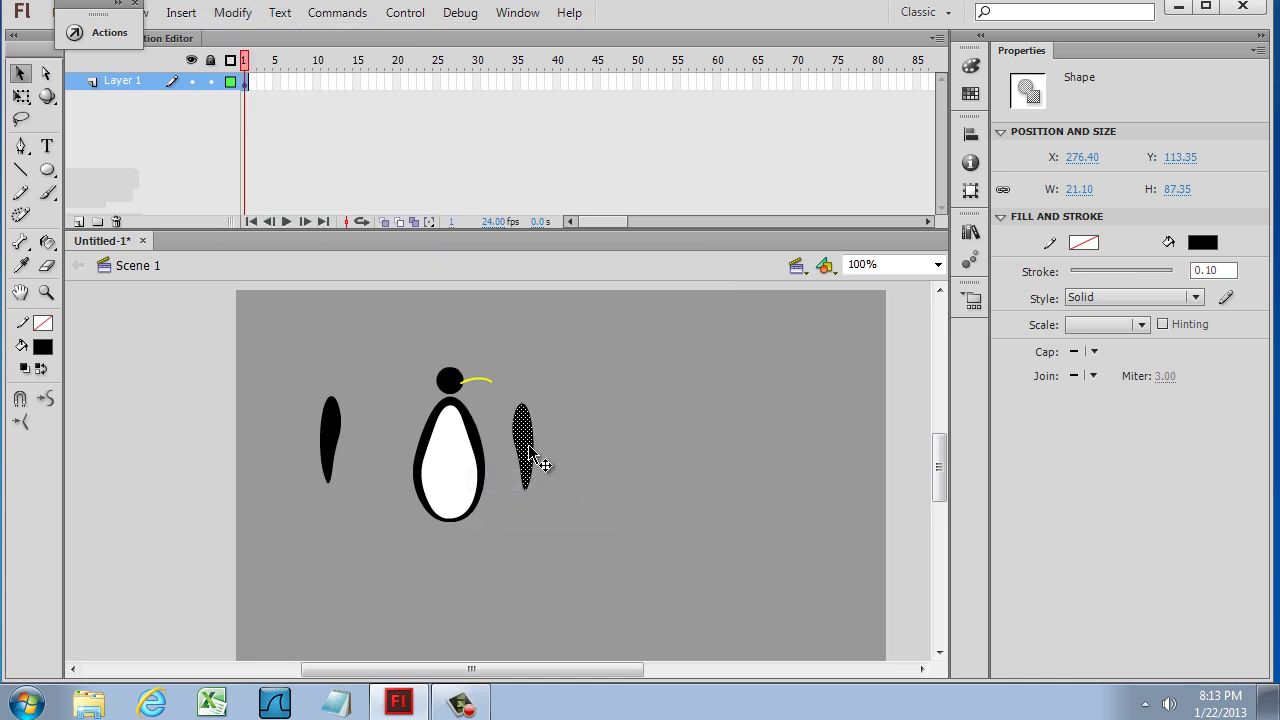
pyautogui.moveTo(531, 455); pyautogui.dragTo(509, 450)
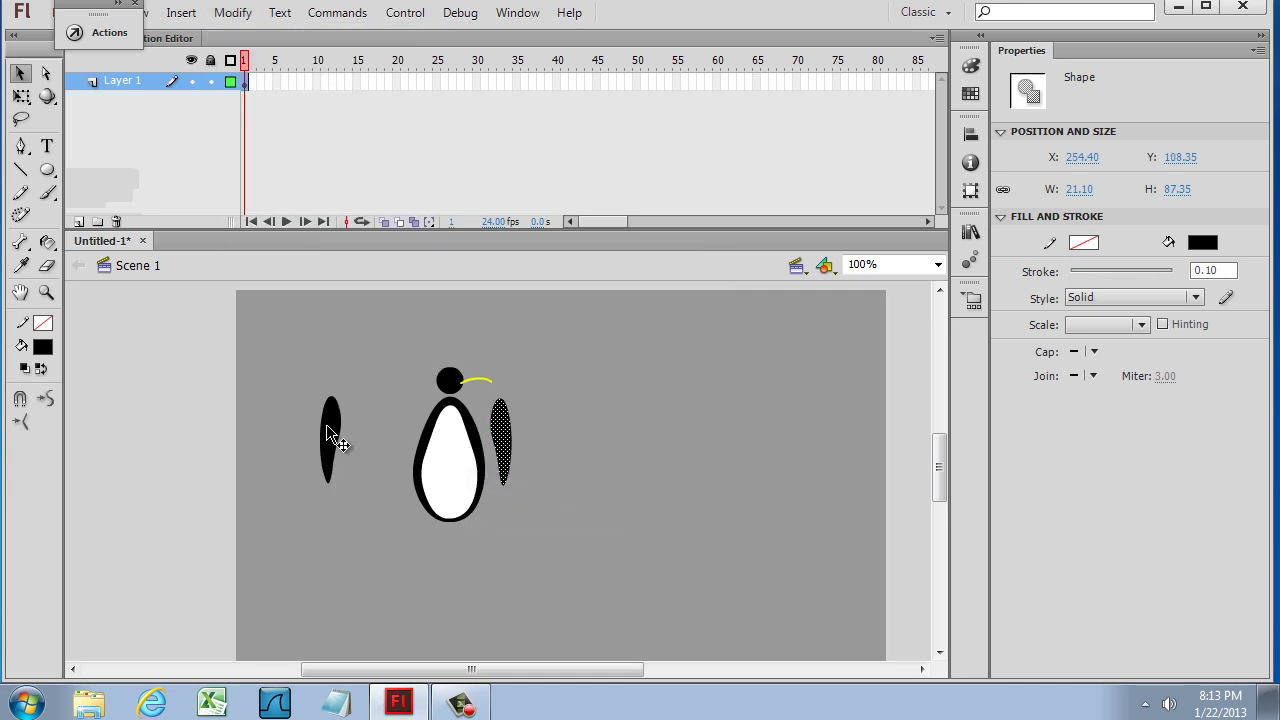
# Step: Move the left flipper against the body, undoing an accidental drag of the right flipper and outline
pyautogui.moveTo(330, 435); pyautogui.dragTo(393, 440)
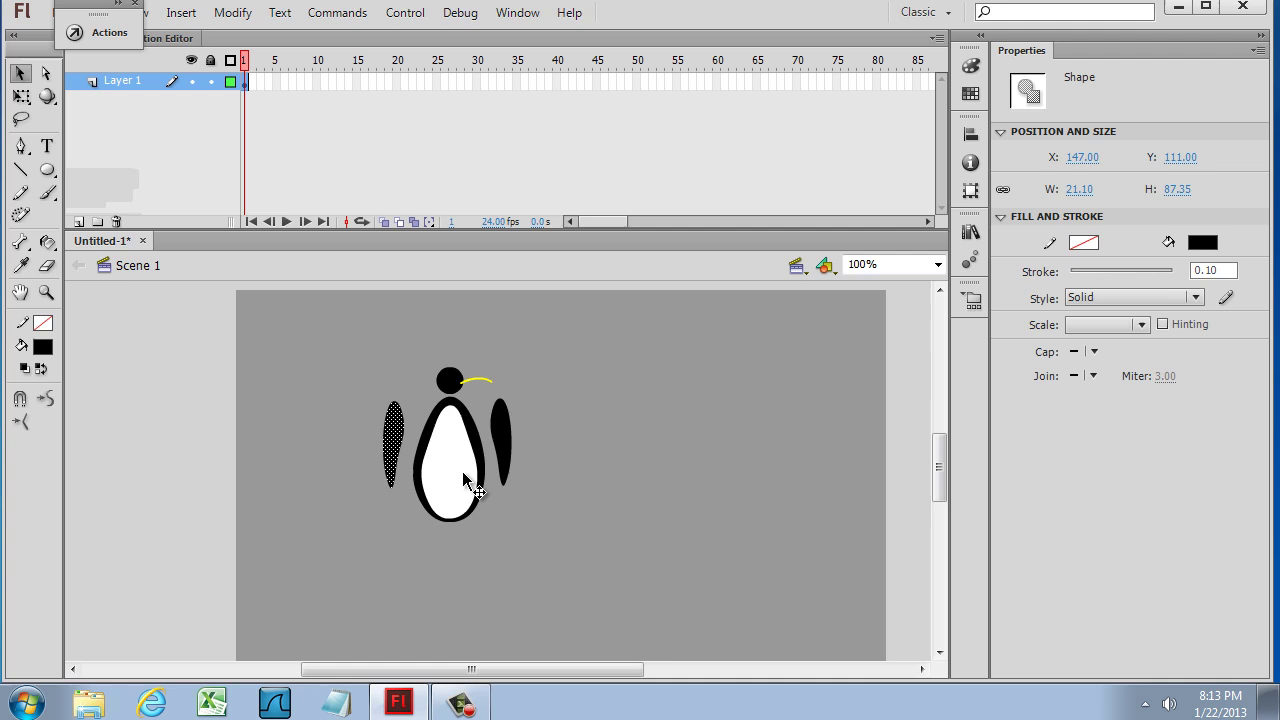
pyautogui.click(594, 466)
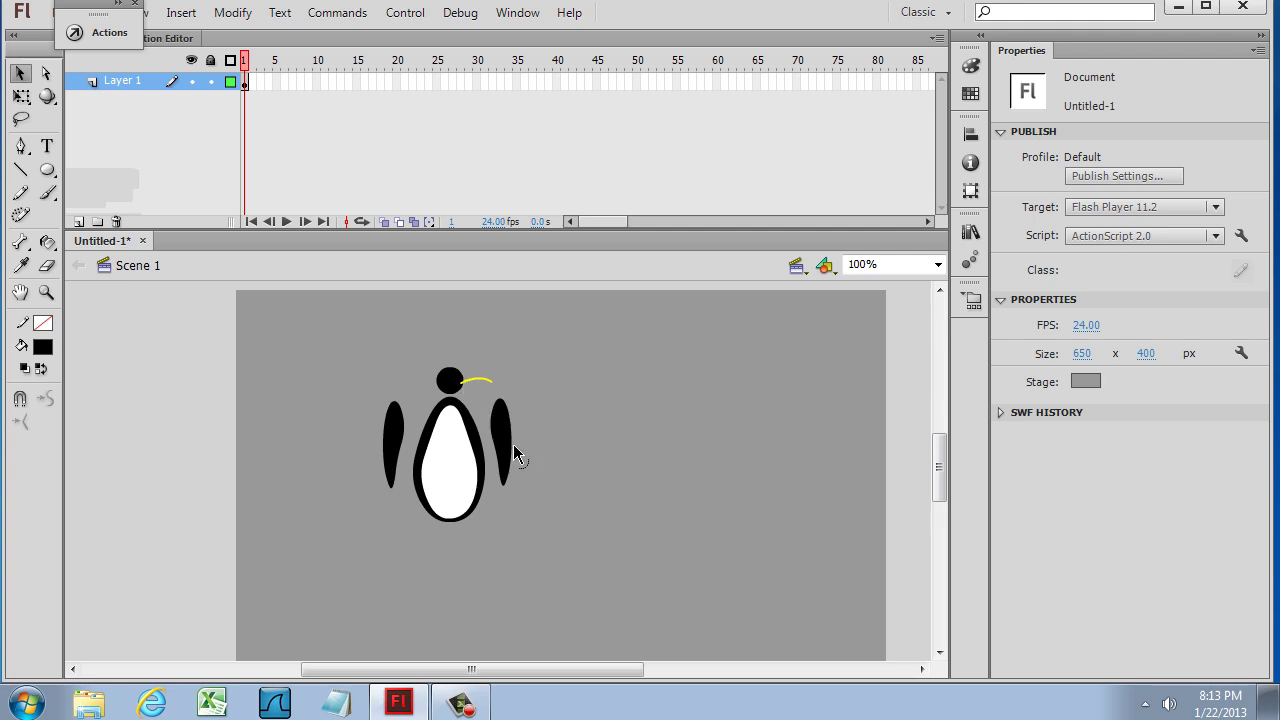
pyautogui.moveTo(483, 448); pyautogui.dragTo(459, 498)
pyautogui.click(614, 580)
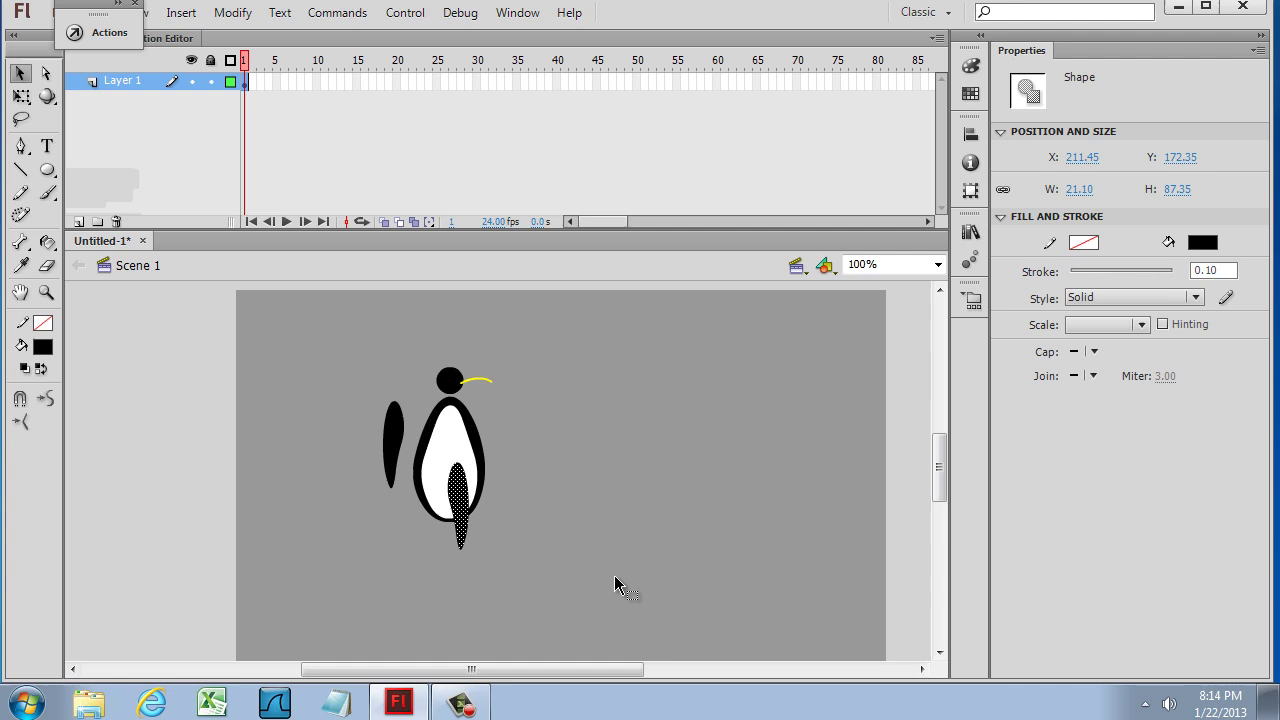
pyautogui.click(455, 497)
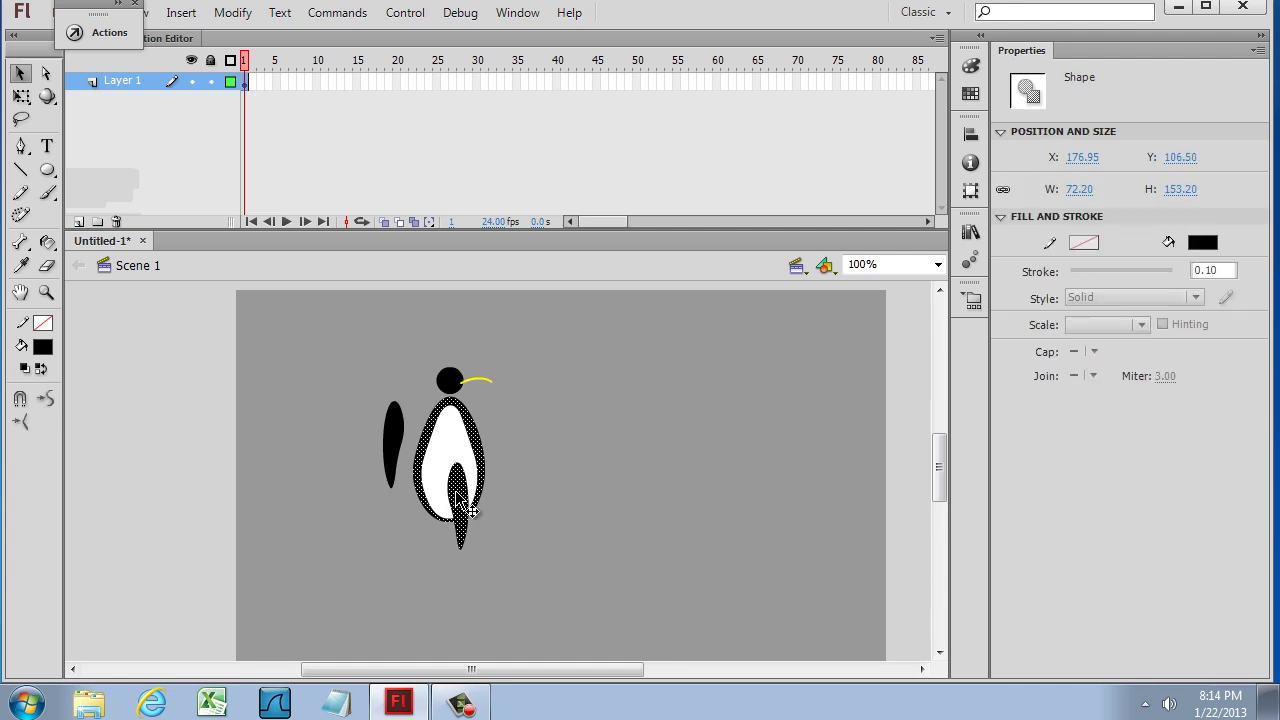
pyautogui.moveTo(470, 492); pyautogui.dragTo(572, 501)
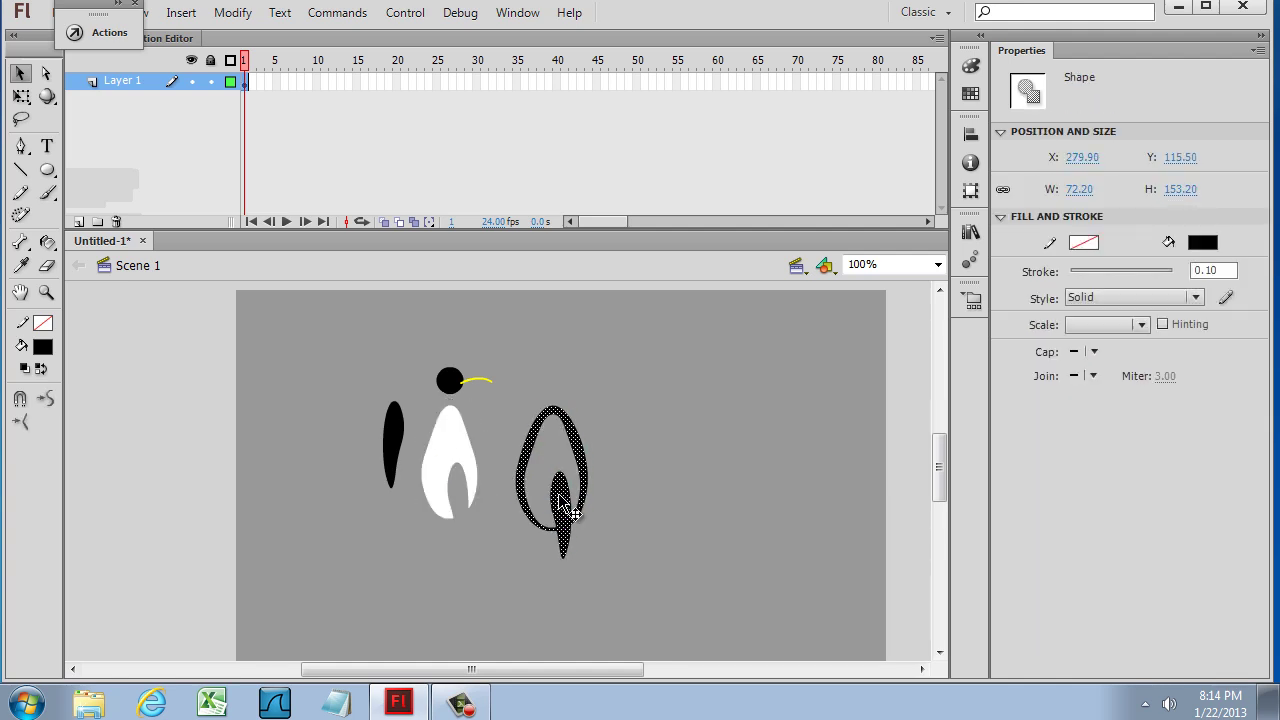
pyautogui.hotkey('ctrl', 'z')
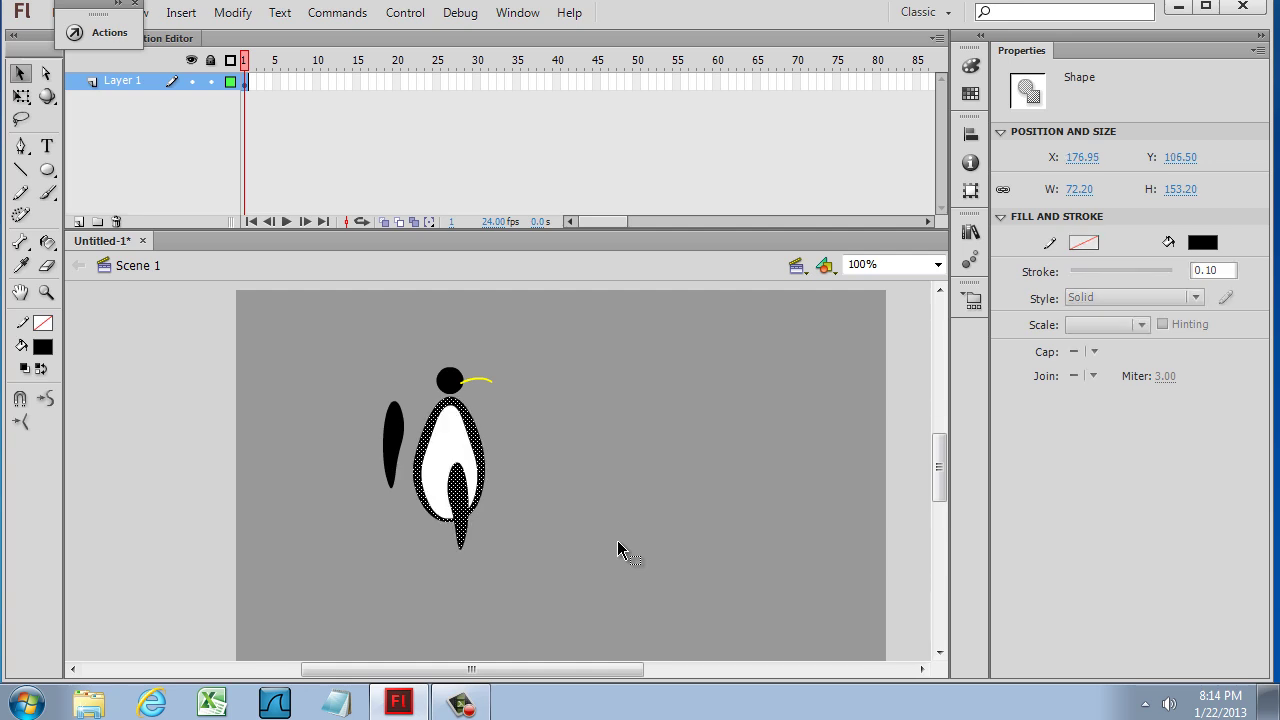
pyautogui.click(618, 549)
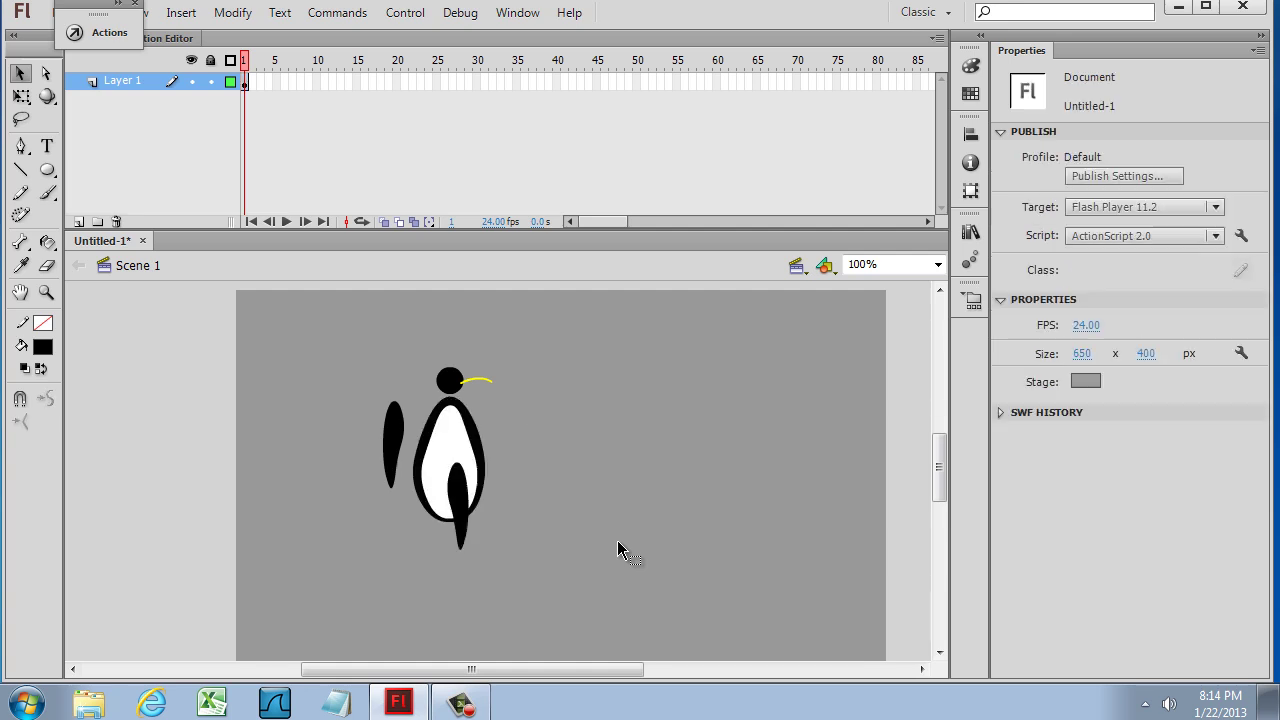
pyautogui.hotkey('ctrl', 'z')
pyautogui.hotkey('ctrl', 'z')
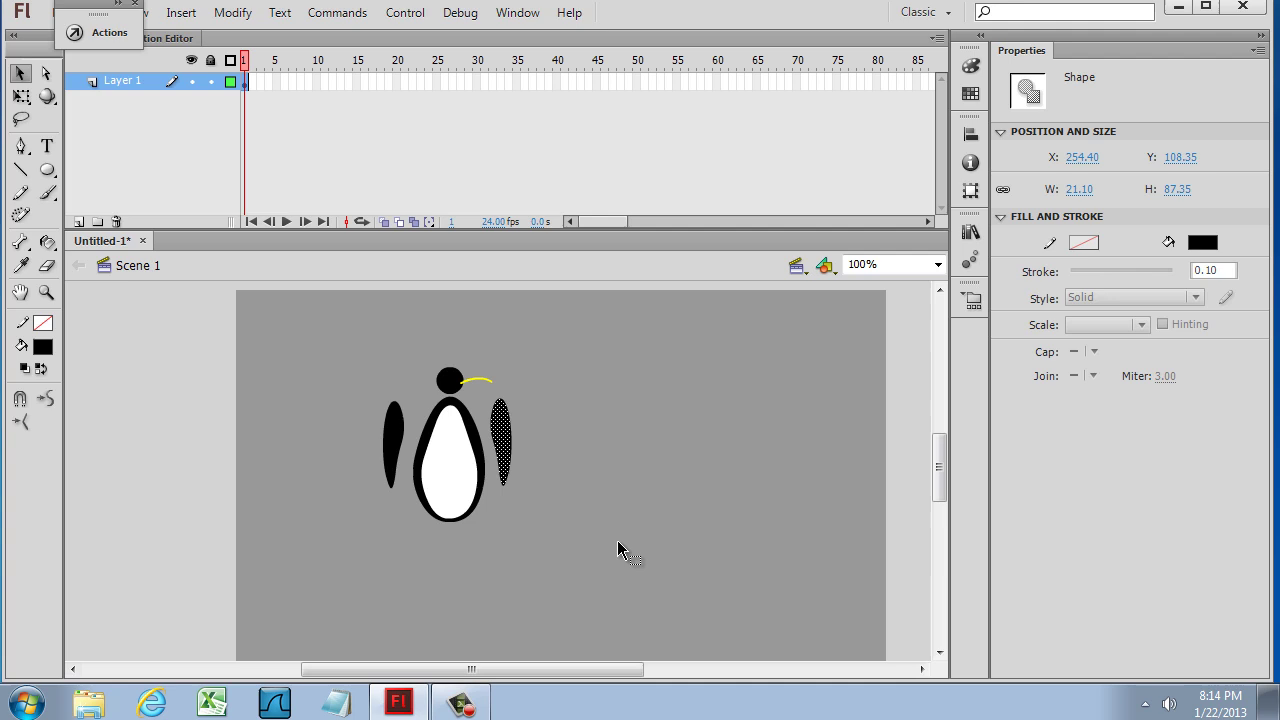
pyautogui.click(526, 511)
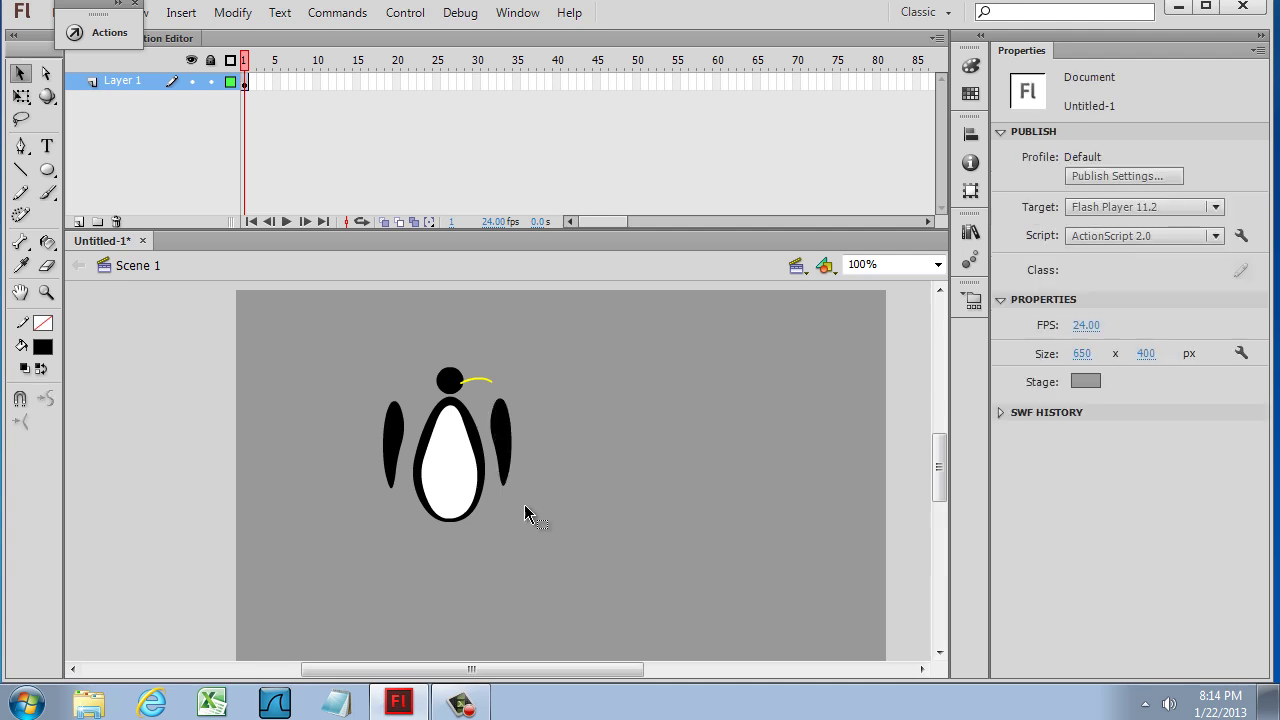
# Step: Set the fill to yellow and draw a freehand pencil foot outline right of the penguin
pyautogui.click(49, 291)
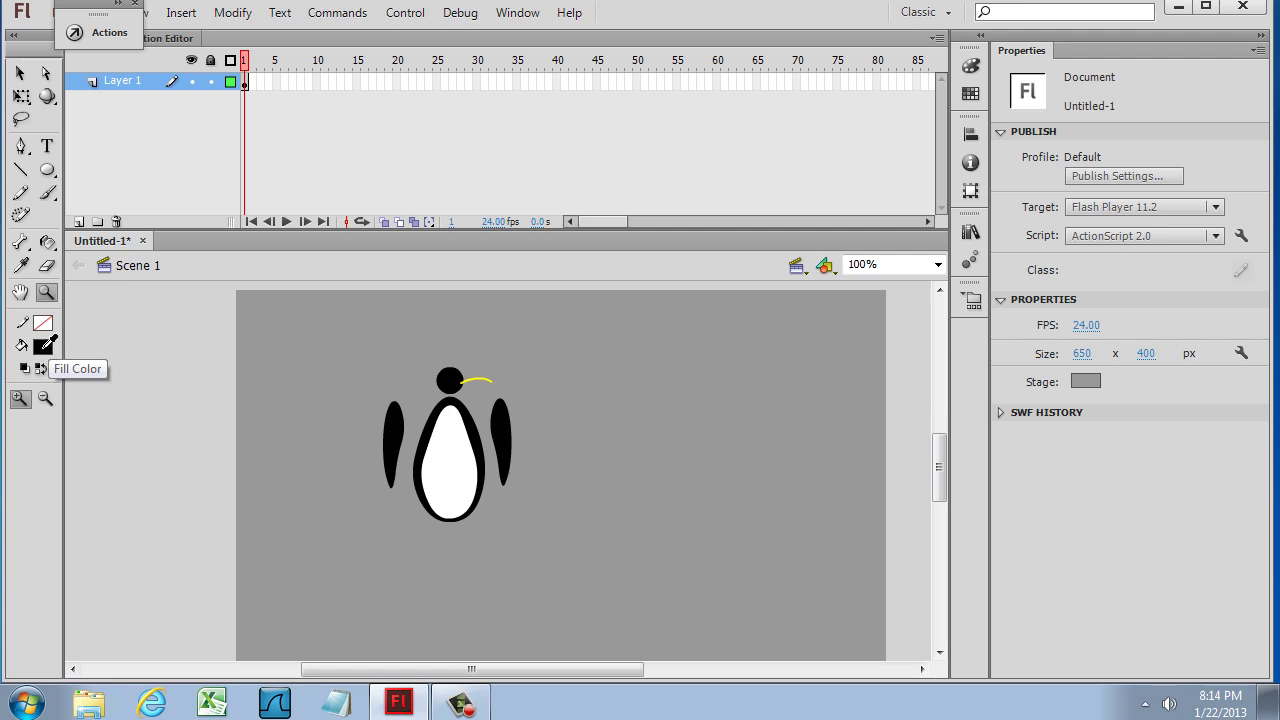
pyautogui.click(44, 350)
pyautogui.click(347, 471)
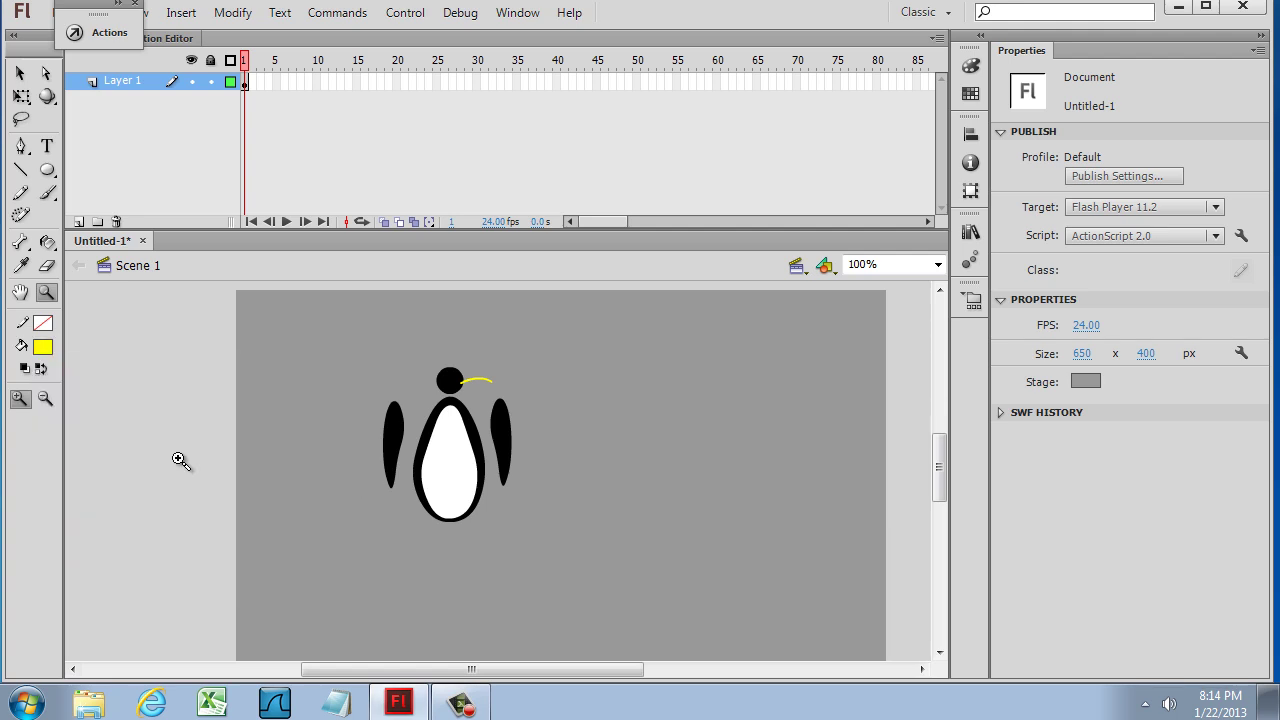
pyautogui.click(21, 195)
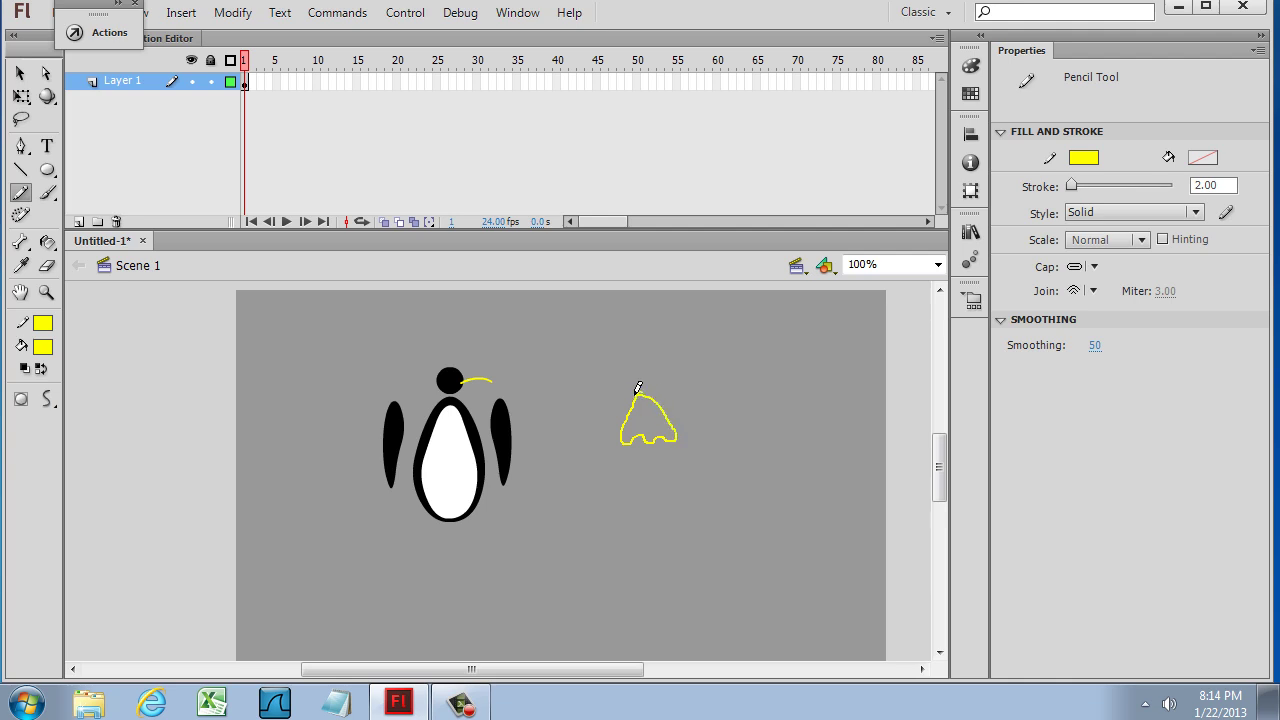
pyautogui.moveTo(638, 387); pyautogui.dragTo(638, 392)
pyautogui.click(20, 73)
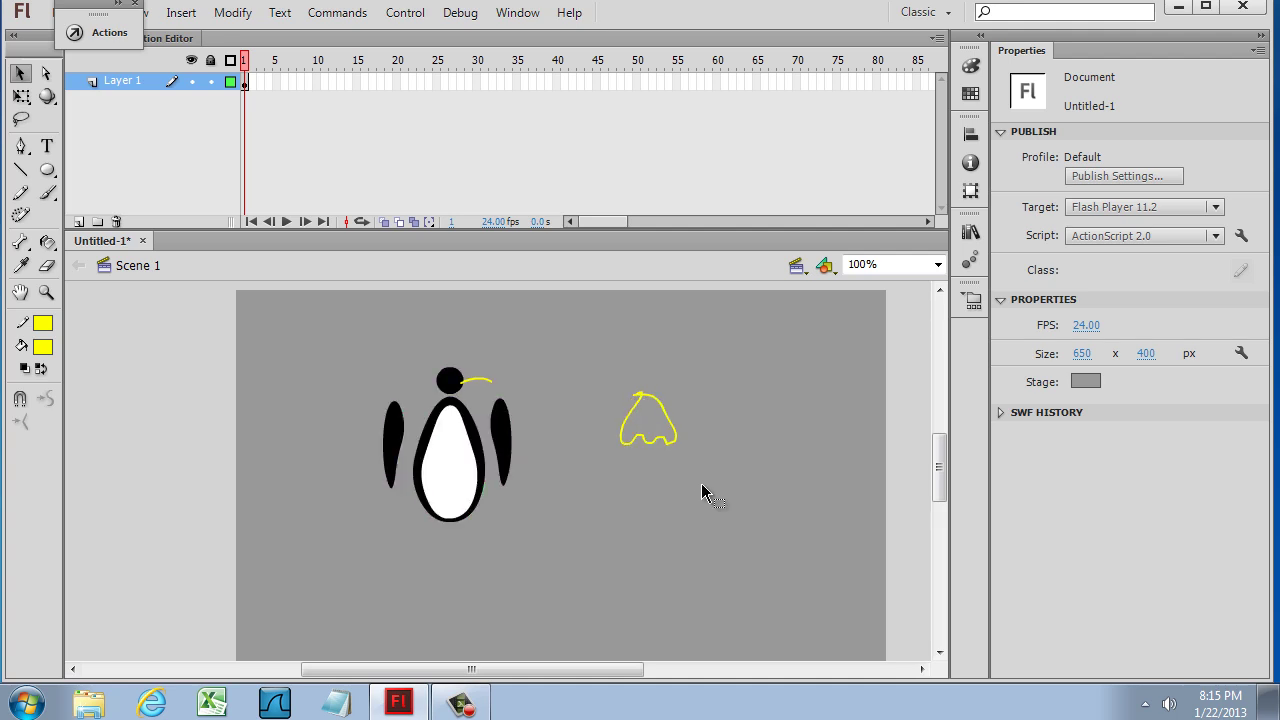
# Step: Change the foot outline's stroke colour to black
pyautogui.click(677, 437)
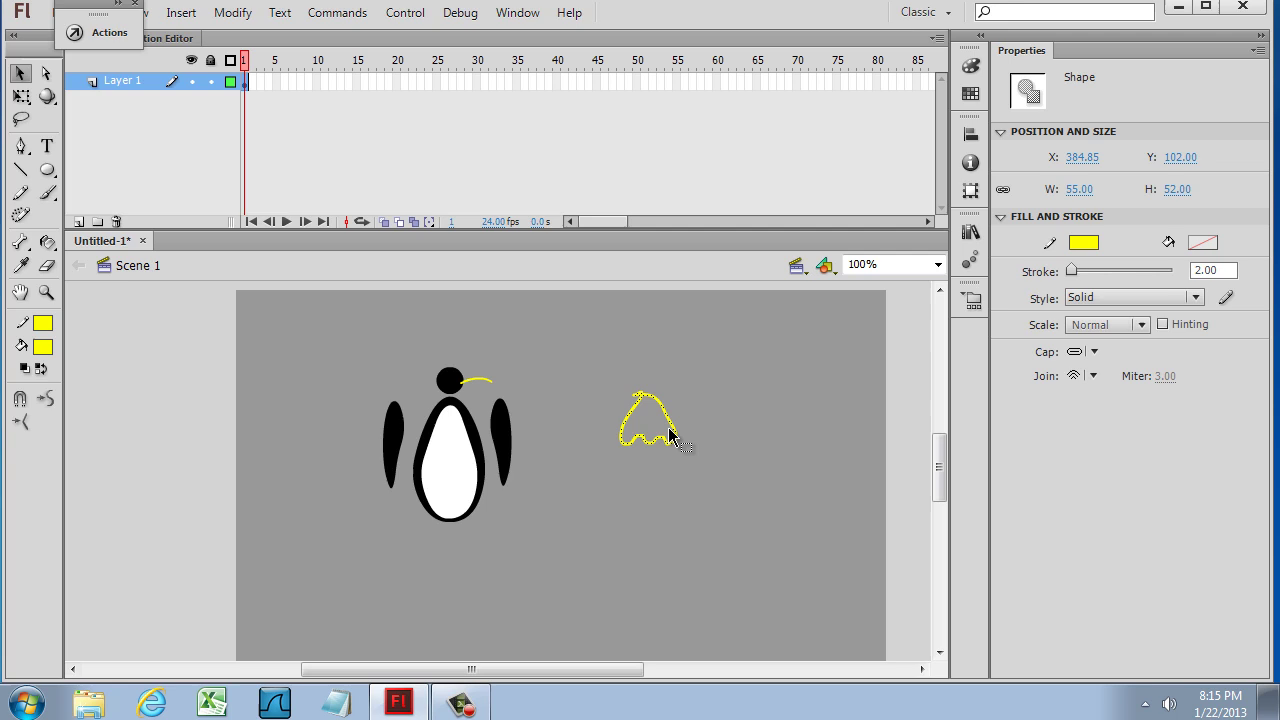
pyautogui.click(43, 346)
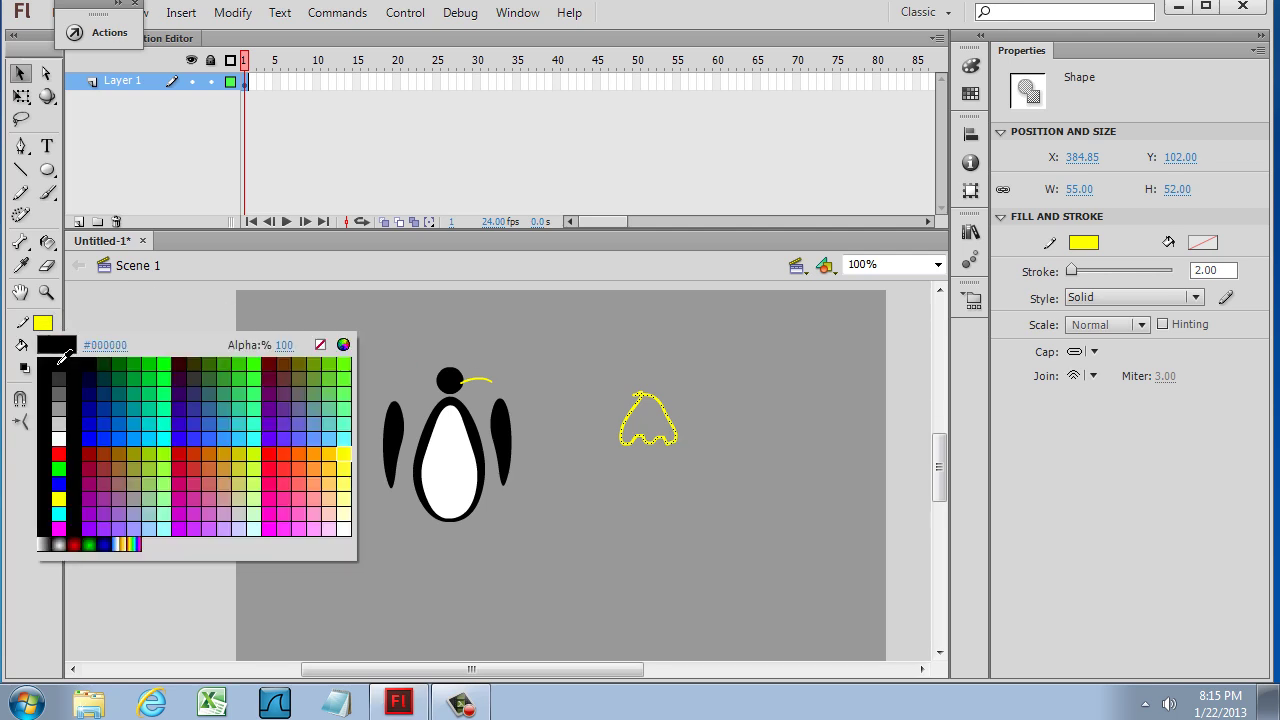
pyautogui.click(60, 361)
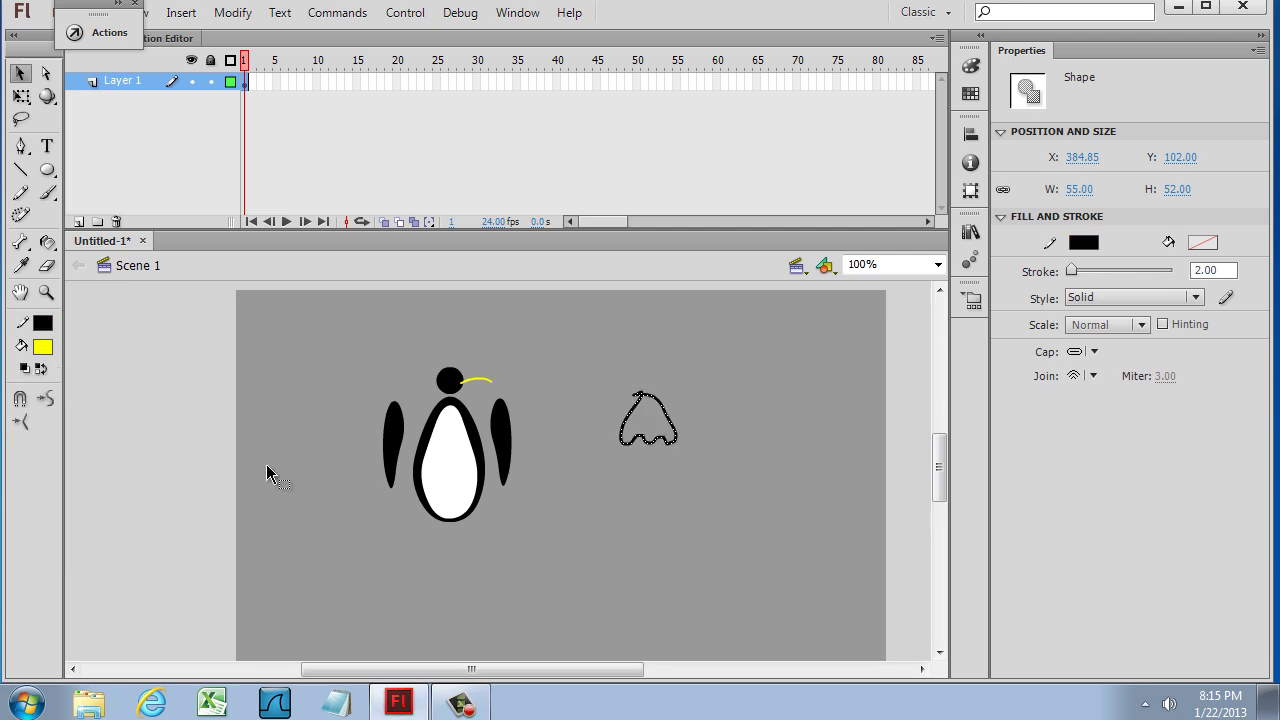
# Step: Fill the foot outline solid yellow with the Paint Bucket Tool
pyautogui.click(48, 245)
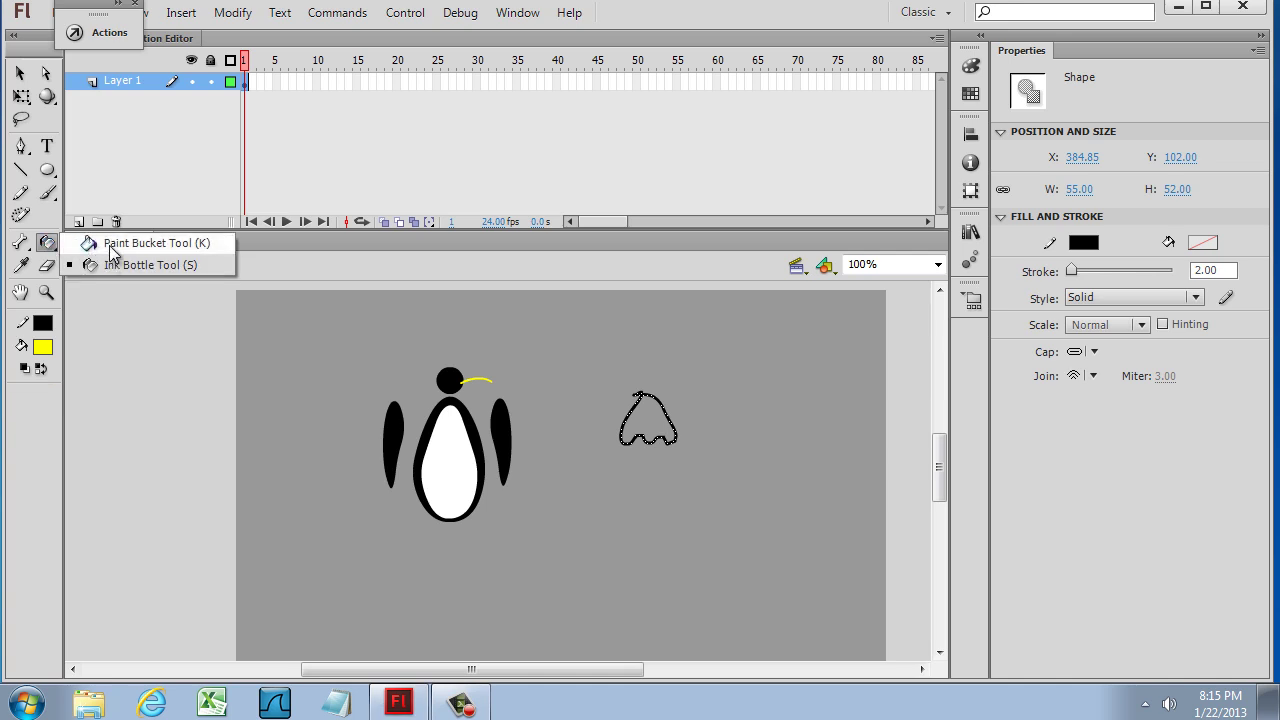
pyautogui.click(110, 248)
pyautogui.click(640, 410)
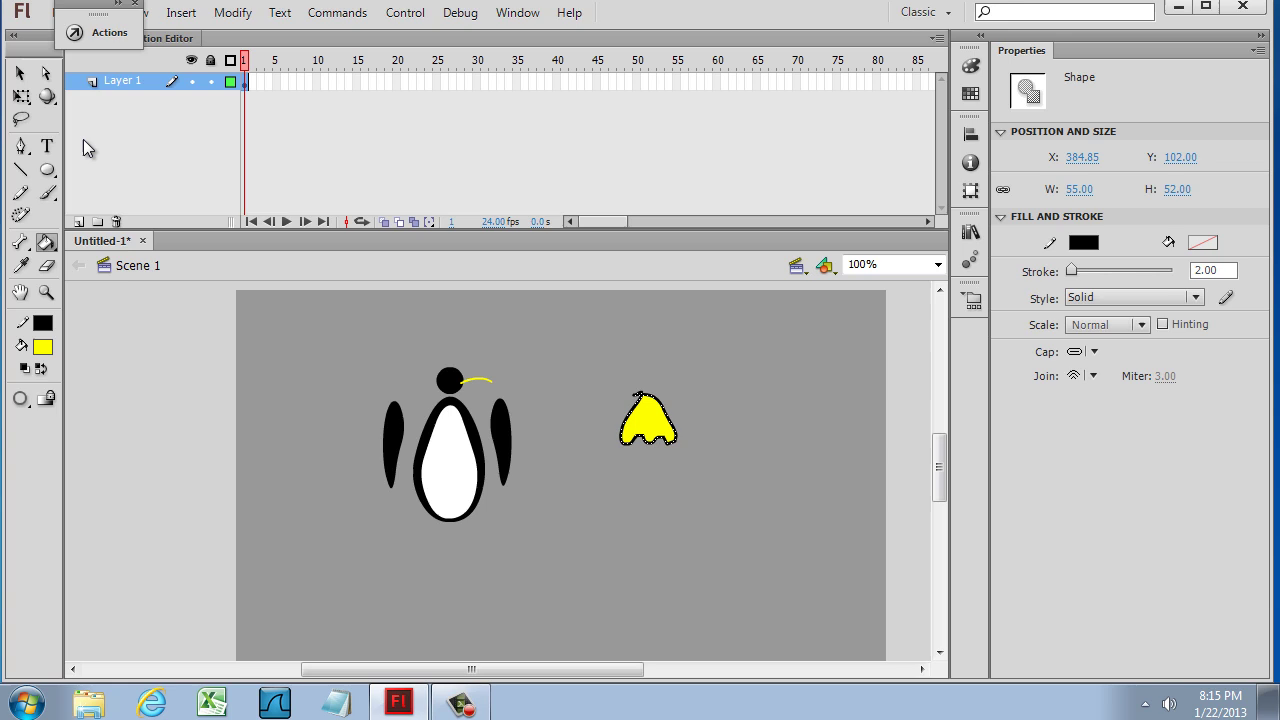
pyautogui.click(20, 74)
pyautogui.click(700, 412)
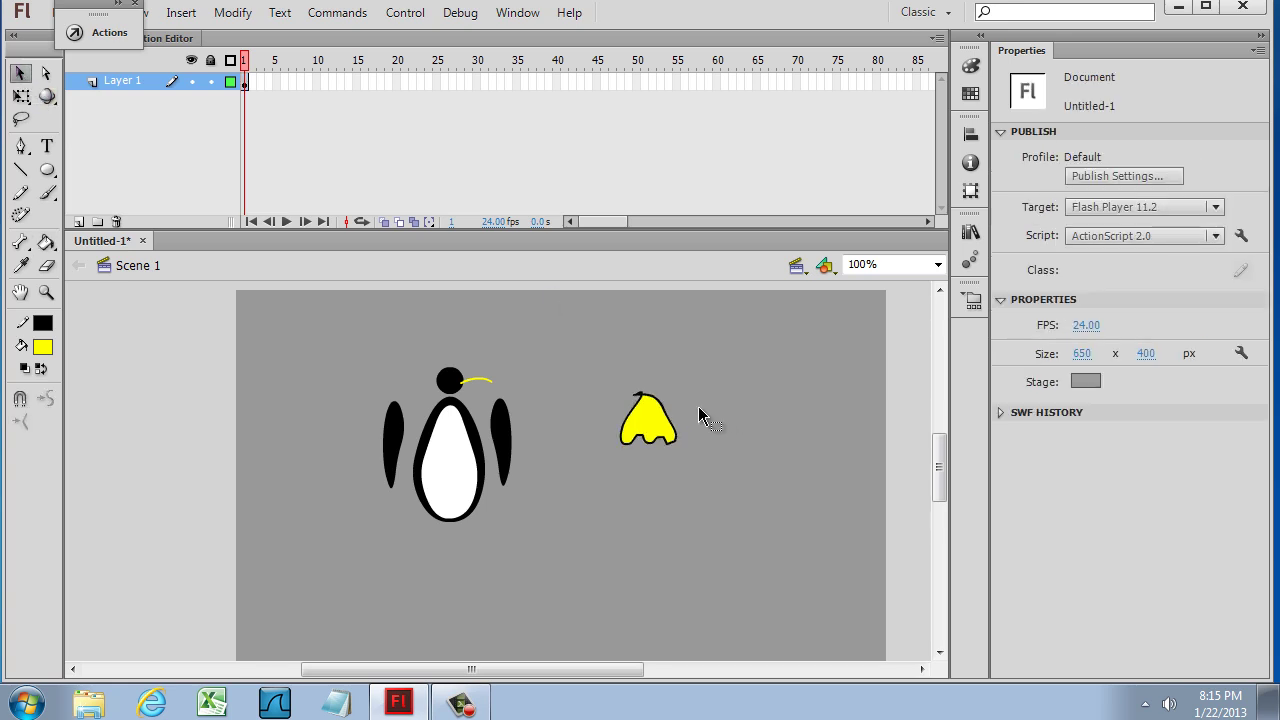
pyautogui.click(664, 412)
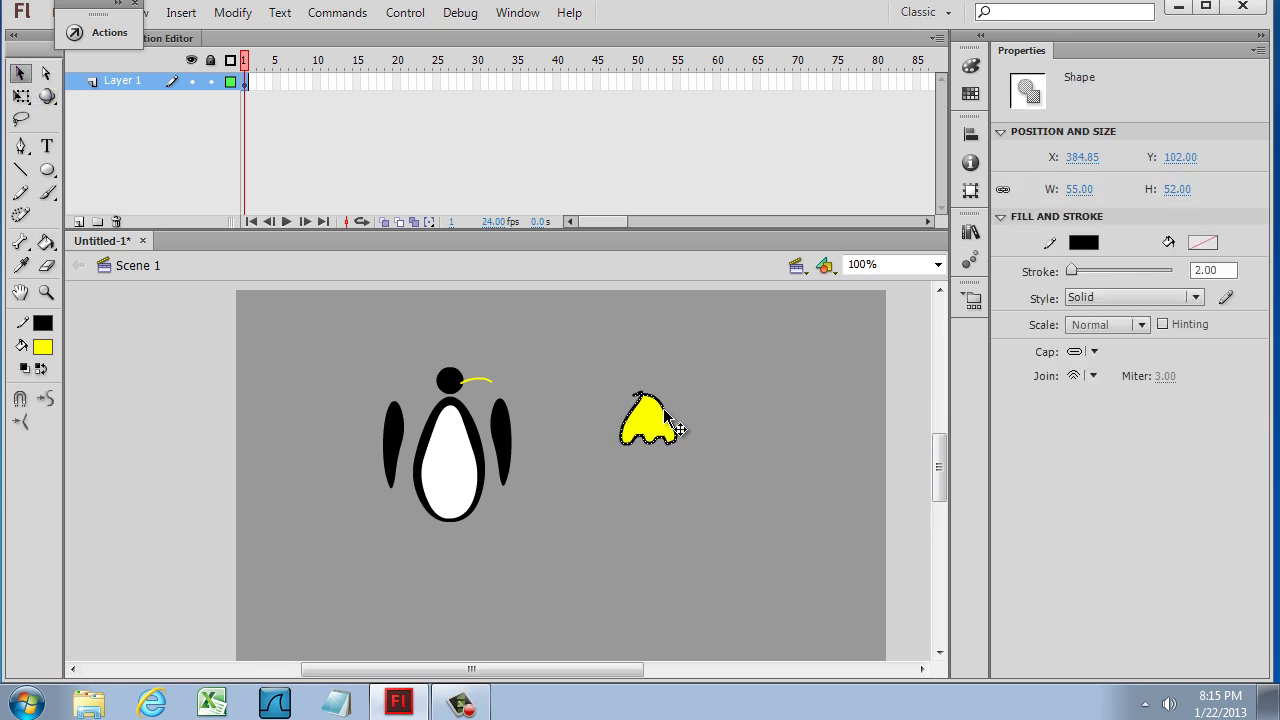
pyautogui.click(663, 408)
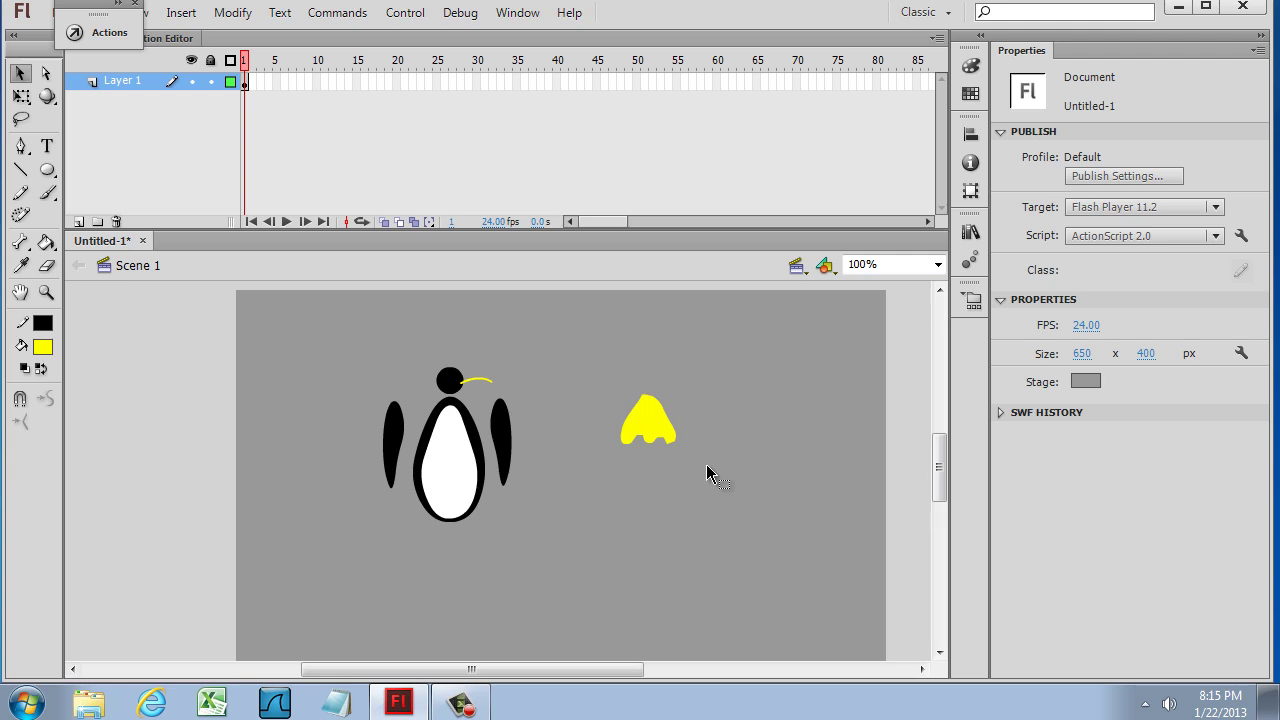
# Step: Move the yellow foot lower-left and shrink it to about half size with Free Transform
pyautogui.moveTo(660, 428); pyautogui.dragTo(617, 532)
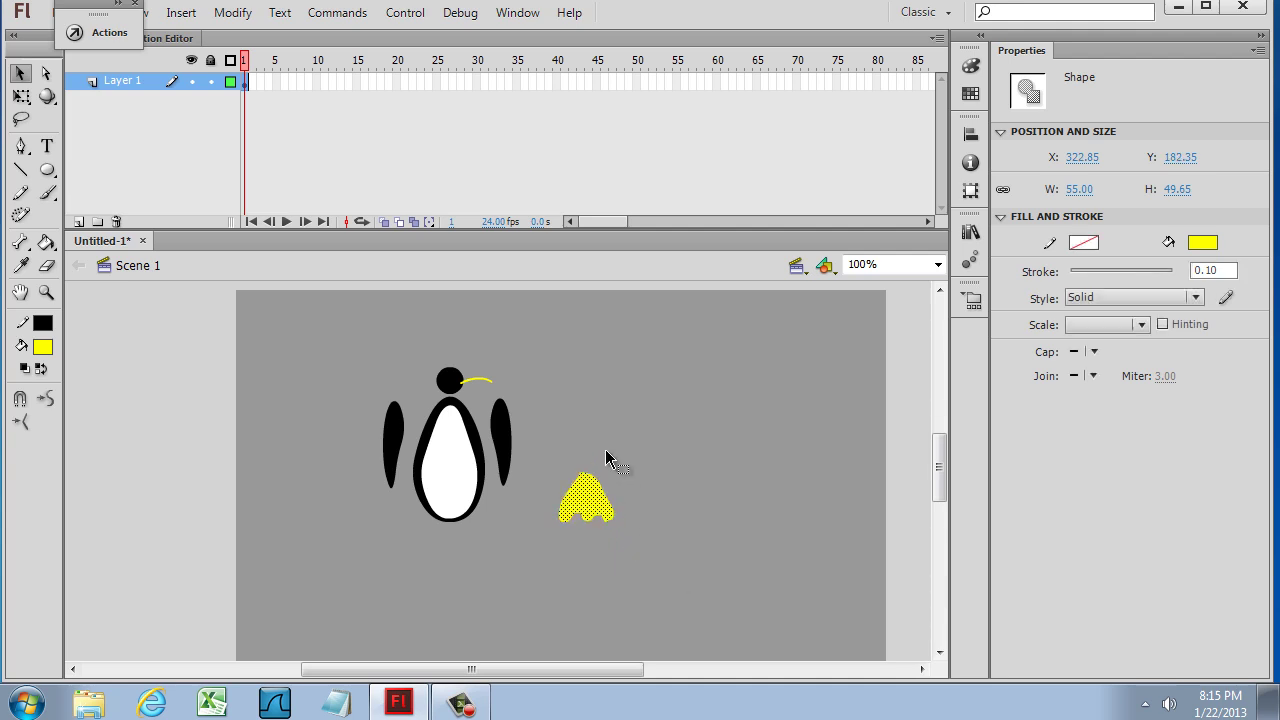
pyautogui.click(24, 101)
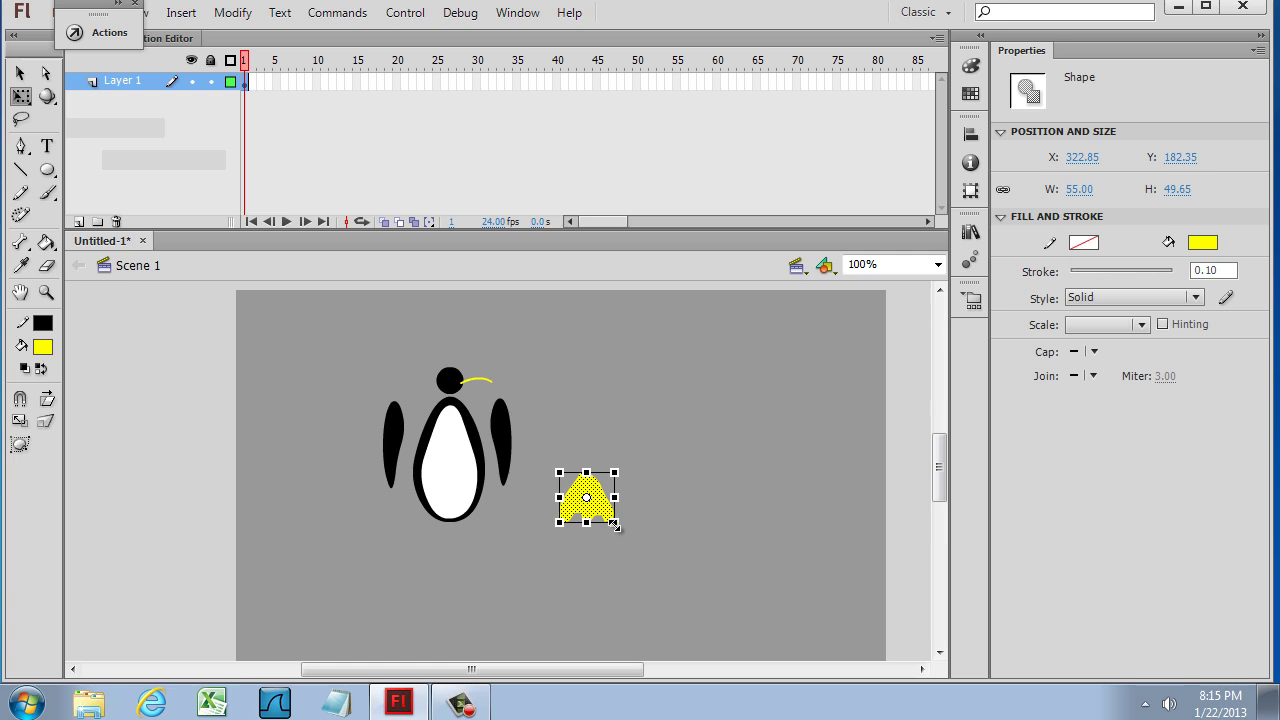
pyautogui.moveTo(613, 523); pyautogui.dragTo(589, 500)
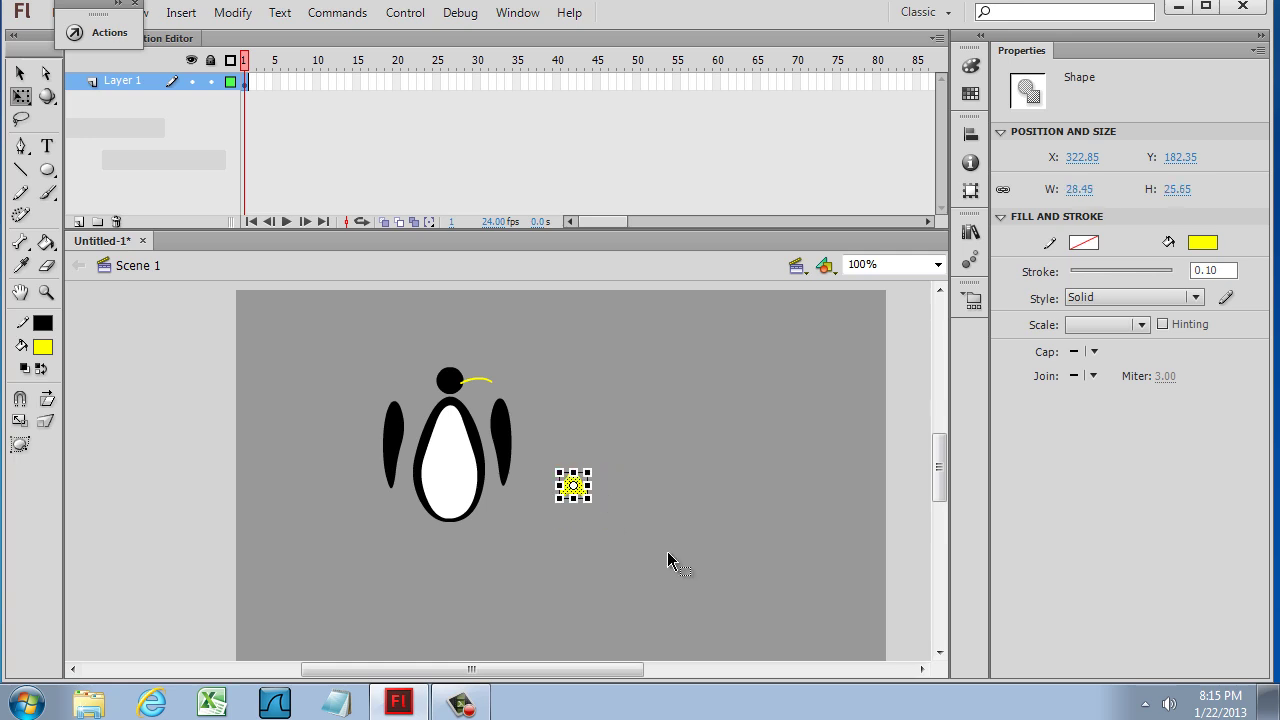
pyautogui.click(640, 540)
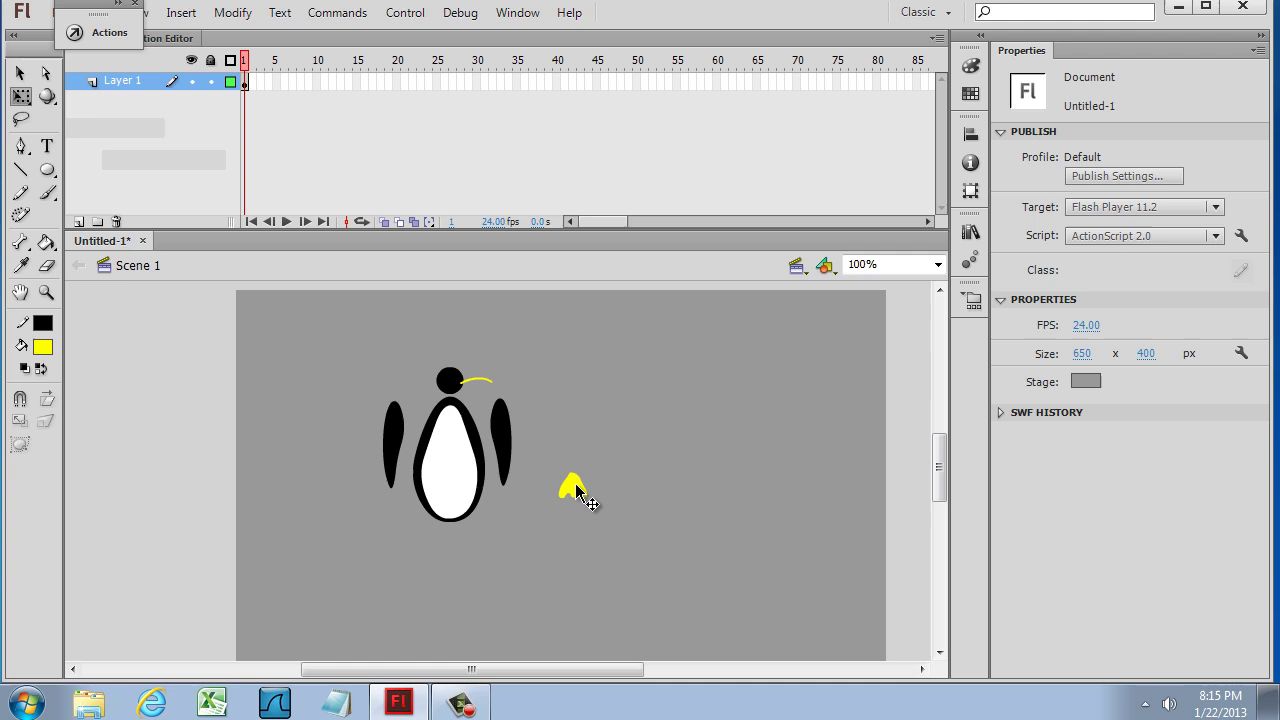
# Step: Copy and paste the small foot, nudge the duplicate beside the original, then select both feet
pyautogui.click(575, 490)
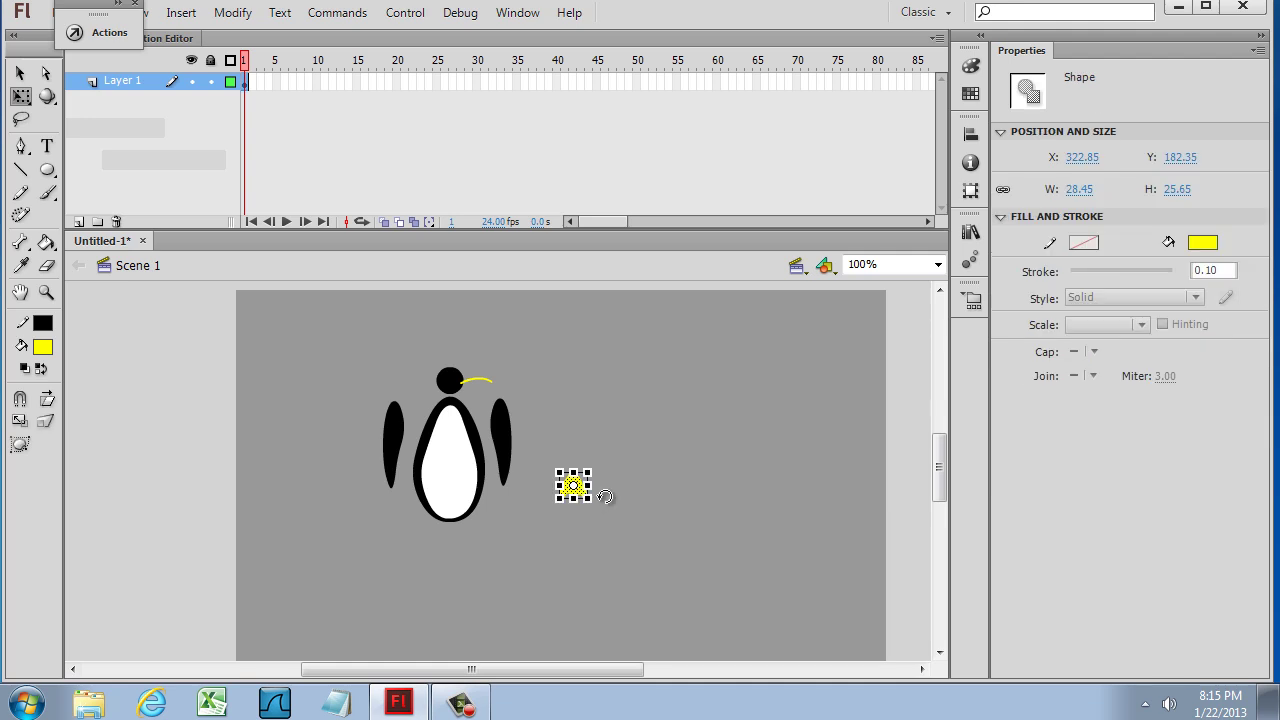
pyautogui.hotkey('ctrl', 'c')
pyautogui.hotkey('ctrl', 'v')
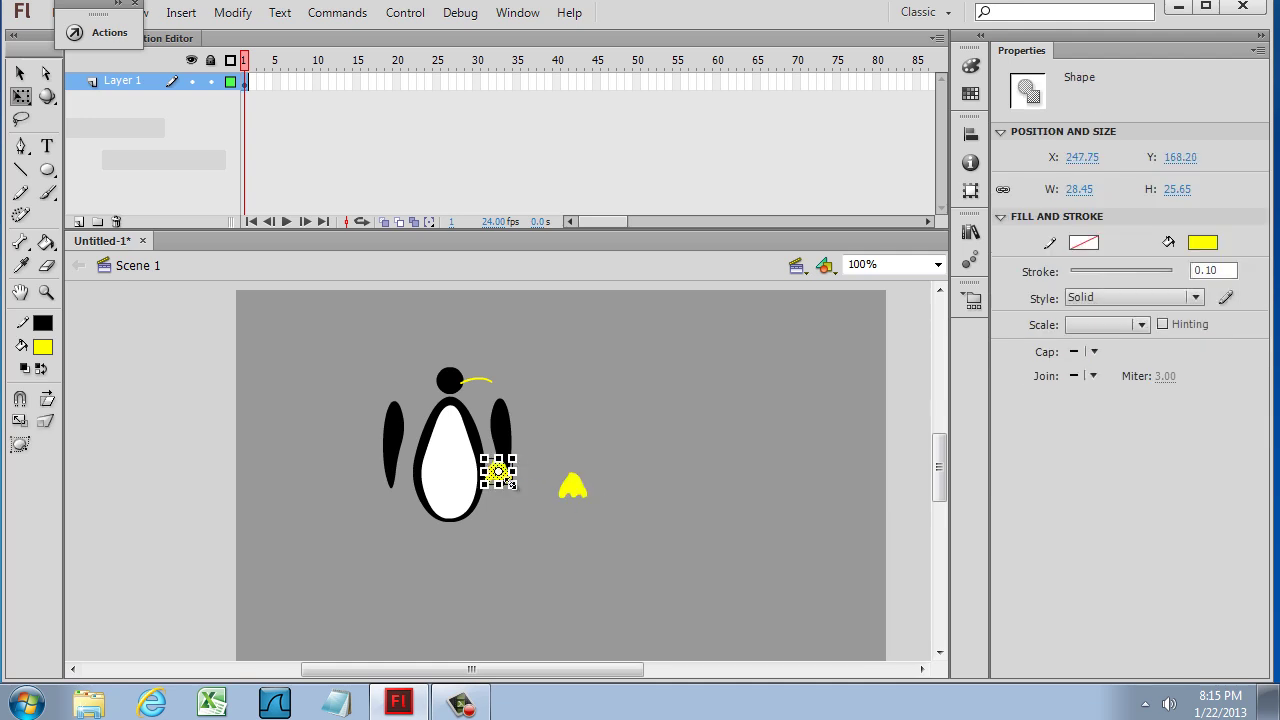
pyautogui.press('Right')
pyautogui.press('Right')
pyautogui.press('Right')
pyautogui.press('Right')
pyautogui.press('Right')
pyautogui.press('Right')
pyautogui.press('Right')
pyautogui.press('Right')
pyautogui.press('Right')
pyautogui.press('Right')
pyautogui.press('Right')
pyautogui.press('Right')
pyautogui.press('Right')
pyautogui.press('Right')
pyautogui.press('Right')
pyautogui.press('Right')
pyautogui.press('Right')
pyautogui.press('Right')
pyautogui.press('Right')
pyautogui.press('Right')
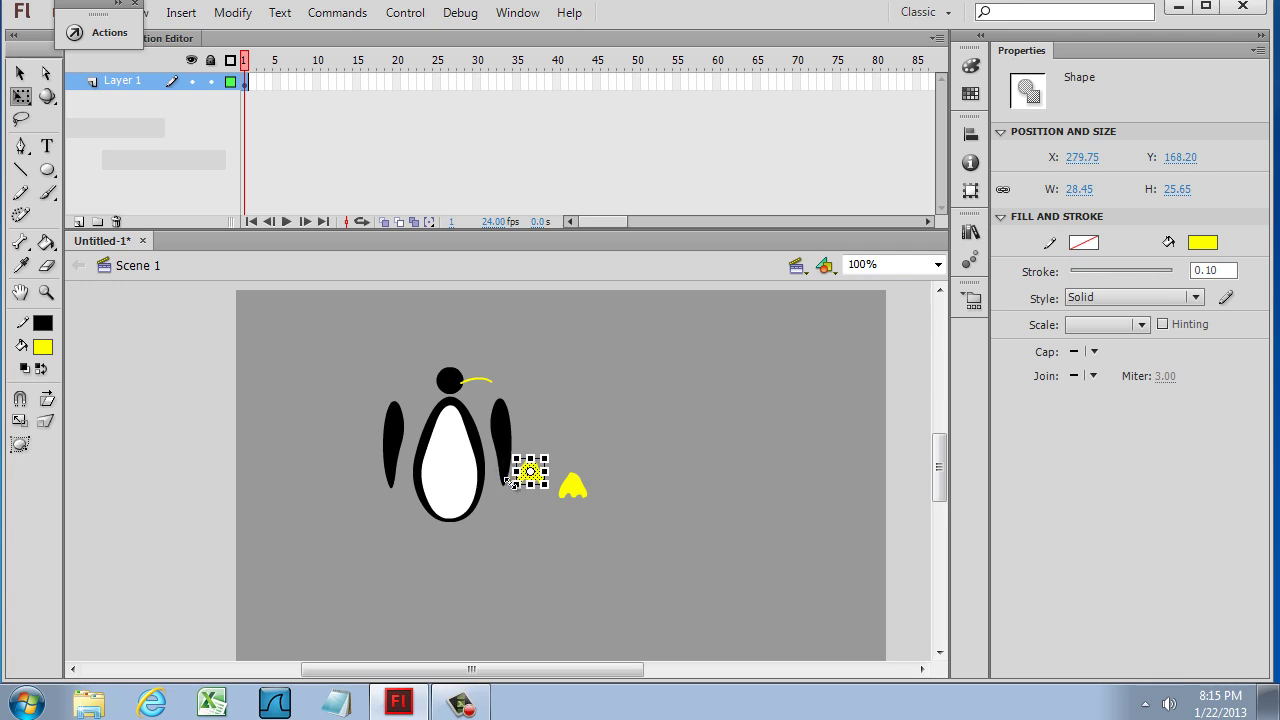
pyautogui.press('Right')
pyautogui.press('Right')
pyautogui.press('Right')
pyautogui.press('Right')
pyautogui.press('Right')
pyautogui.press('Right')
pyautogui.press('Right')
pyautogui.hotkey('shift', 'Right')
pyautogui.hotkey('shift', 'Right')
pyautogui.hotkey('shift', 'Right')
pyautogui.hotkey('shift', 'Right')
pyautogui.hotkey('shift', 'Right')
pyautogui.hotkey('shift', 'Right')
pyautogui.hotkey('shift', 'Right')
pyautogui.hotkey('shift', 'Right')
pyautogui.hotkey('shift', 'Right')
pyautogui.hotkey('shift', 'Right')
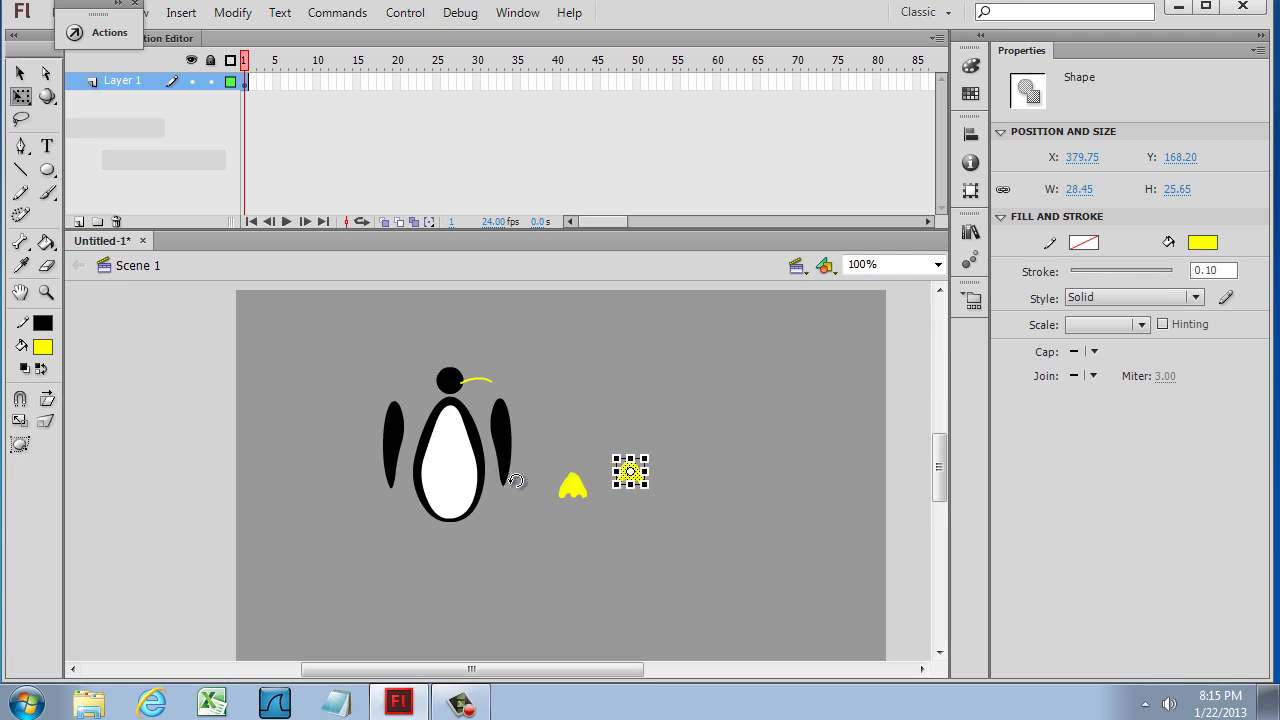
pyautogui.press('Right')
pyautogui.press('Right')
pyautogui.press('Left')
pyautogui.press('Left')
pyautogui.press('Left')
pyautogui.press('Left')
pyautogui.press('Left')
pyautogui.press('Left')
pyautogui.press('Left')
pyautogui.press('Left')
pyautogui.press('Left')
pyautogui.press('Left')
pyautogui.press('Left')
pyautogui.press('Left')
pyautogui.press('Left')
pyautogui.press('Left')
pyautogui.press('Left')
pyautogui.press('Left')
pyautogui.press('Left')
pyautogui.press('Left')
pyautogui.press('Left')
pyautogui.press('Left')
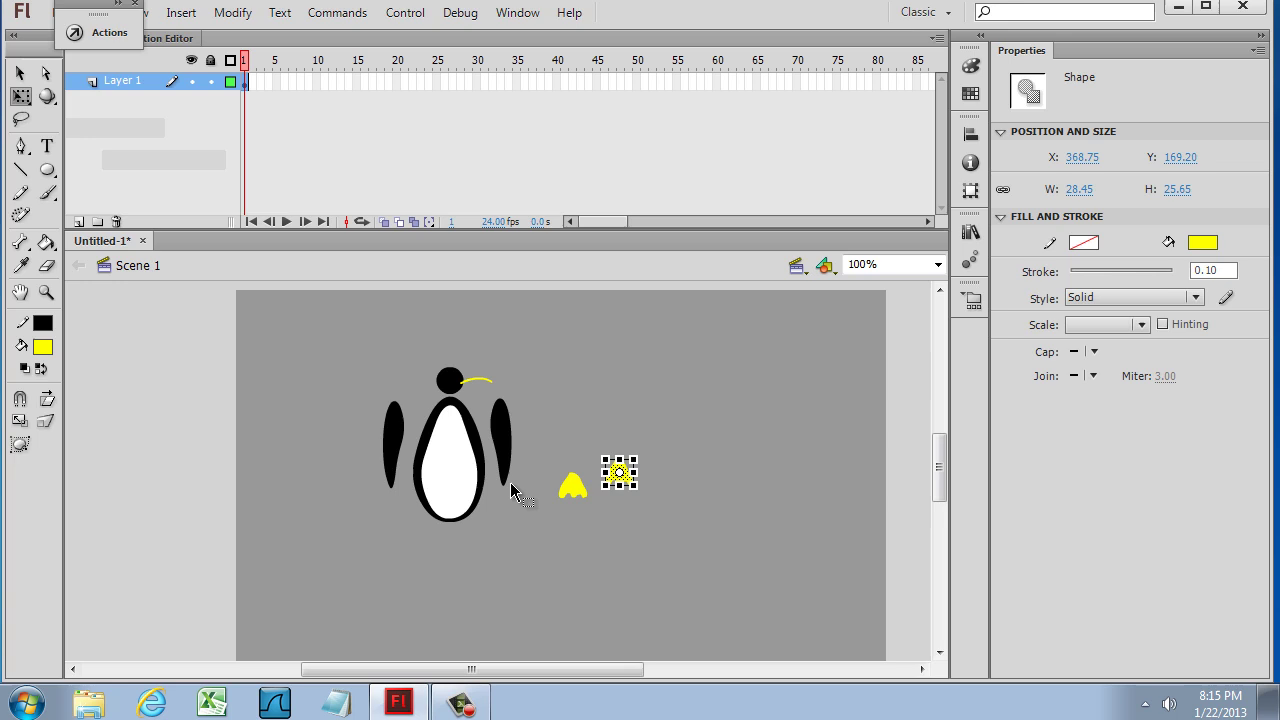
pyautogui.press('Down')
pyautogui.press('Down')
pyautogui.press('Down')
pyautogui.press('Down')
pyautogui.press('Down')
pyautogui.press('Down')
pyautogui.press('Down')
pyautogui.press('Down')
pyautogui.press('Down')
pyautogui.press('Down')
pyautogui.press('Down')
pyautogui.press('Down')
pyautogui.press('Left')
pyautogui.press('Left')
pyautogui.press('Left')
pyautogui.press('Left')
pyautogui.press('Left')
pyautogui.press('Left')
pyautogui.press('Left')
pyautogui.press('Left')
pyautogui.press('Left')
pyautogui.press('Left')
pyautogui.press('Left')
pyautogui.press('Left')
pyautogui.press('Left')
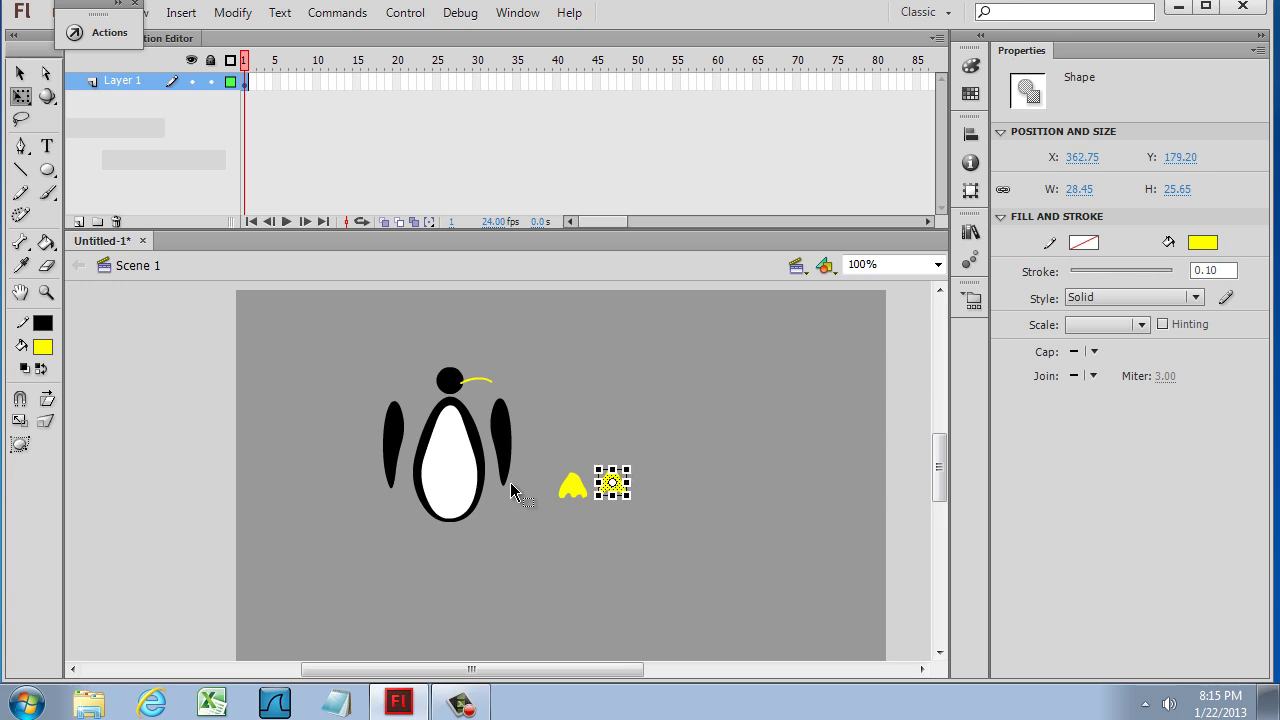
pyautogui.press('Down')
pyautogui.press('Down')
pyautogui.press('Down')
pyautogui.press('Down')
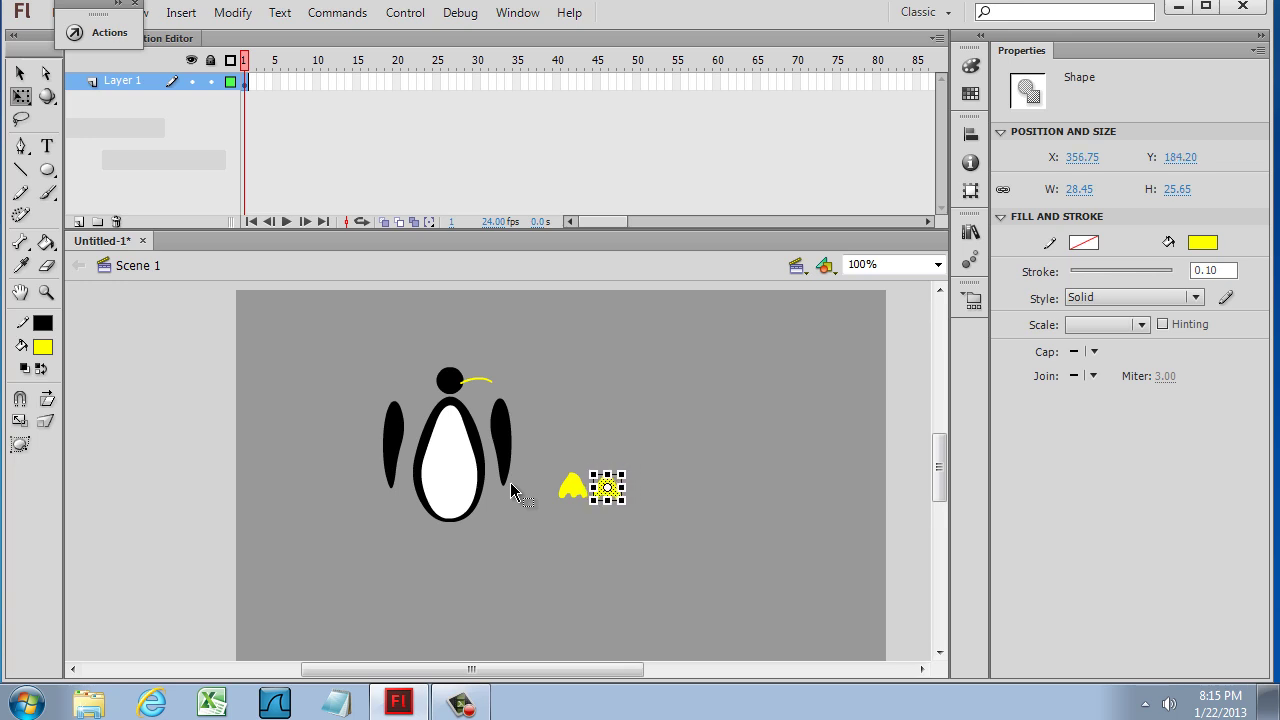
pyautogui.click(588, 525)
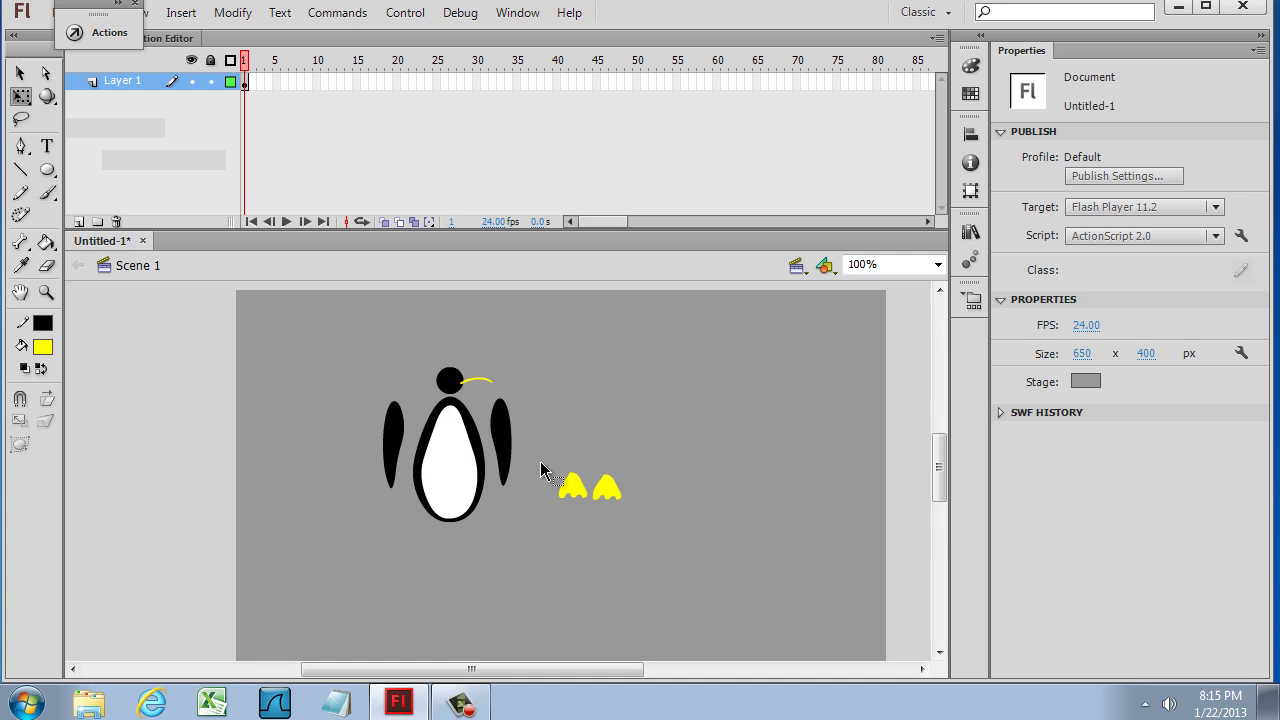
pyautogui.moveTo(541, 463); pyautogui.dragTo(619, 498)
# Step: Nudge both yellow feet down with Shift+Down, then drag them under the body and deselect
pyautogui.click(657, 522)
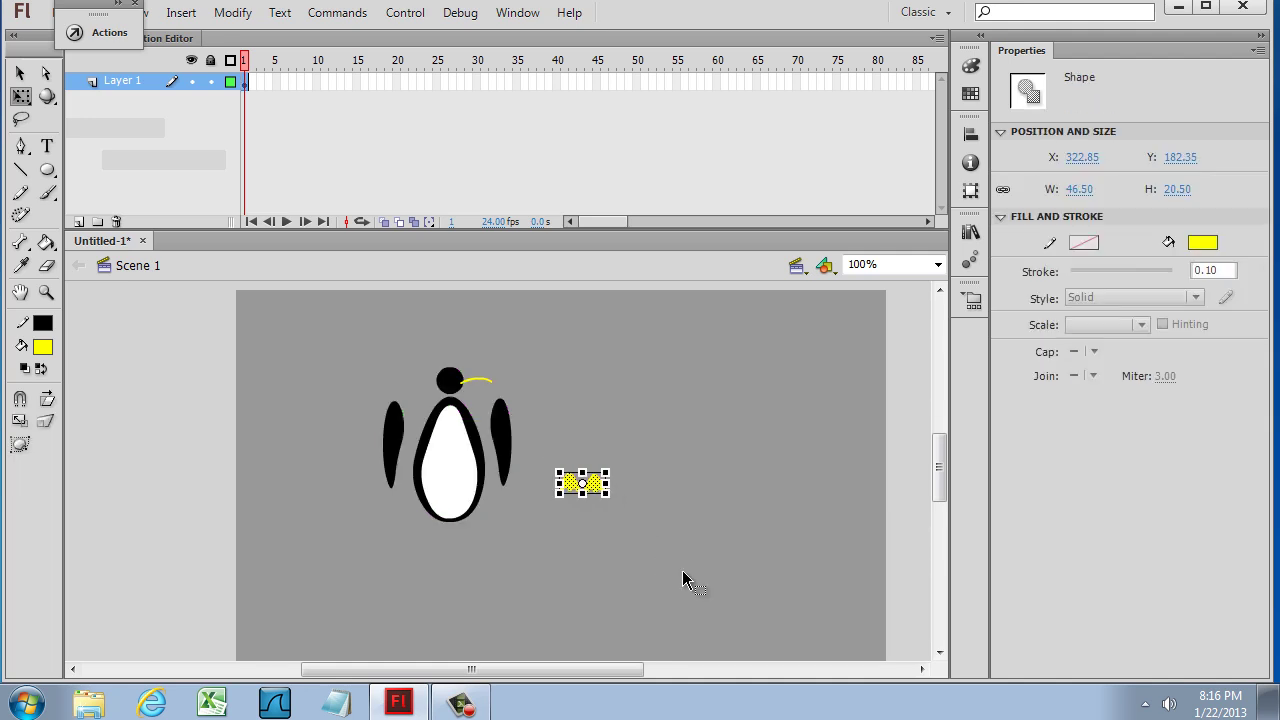
pyautogui.hotkey('shift', 'Down')
pyautogui.hotkey('shift', 'Down')
pyautogui.hotkey('shift', 'Down')
pyautogui.hotkey('shift', 'Down')
pyautogui.hotkey('shift', 'Down')
pyautogui.hotkey('shift', 'Down')
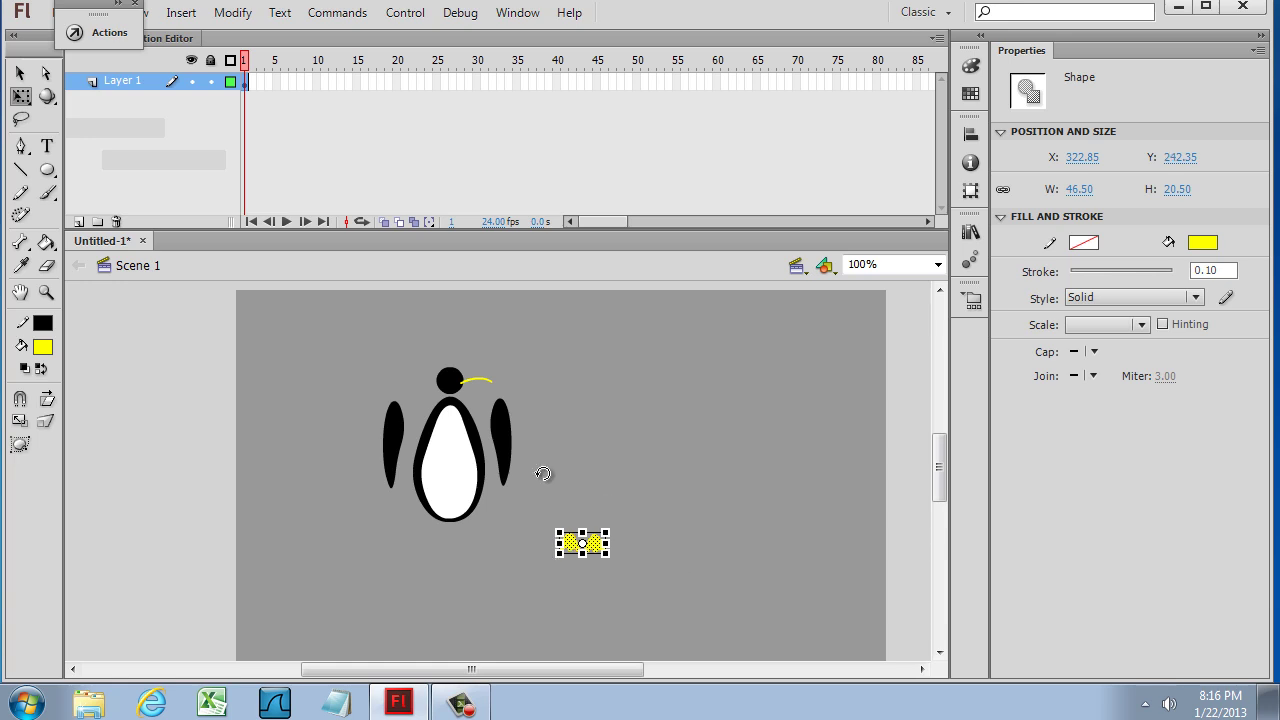
pyautogui.click(20, 73)
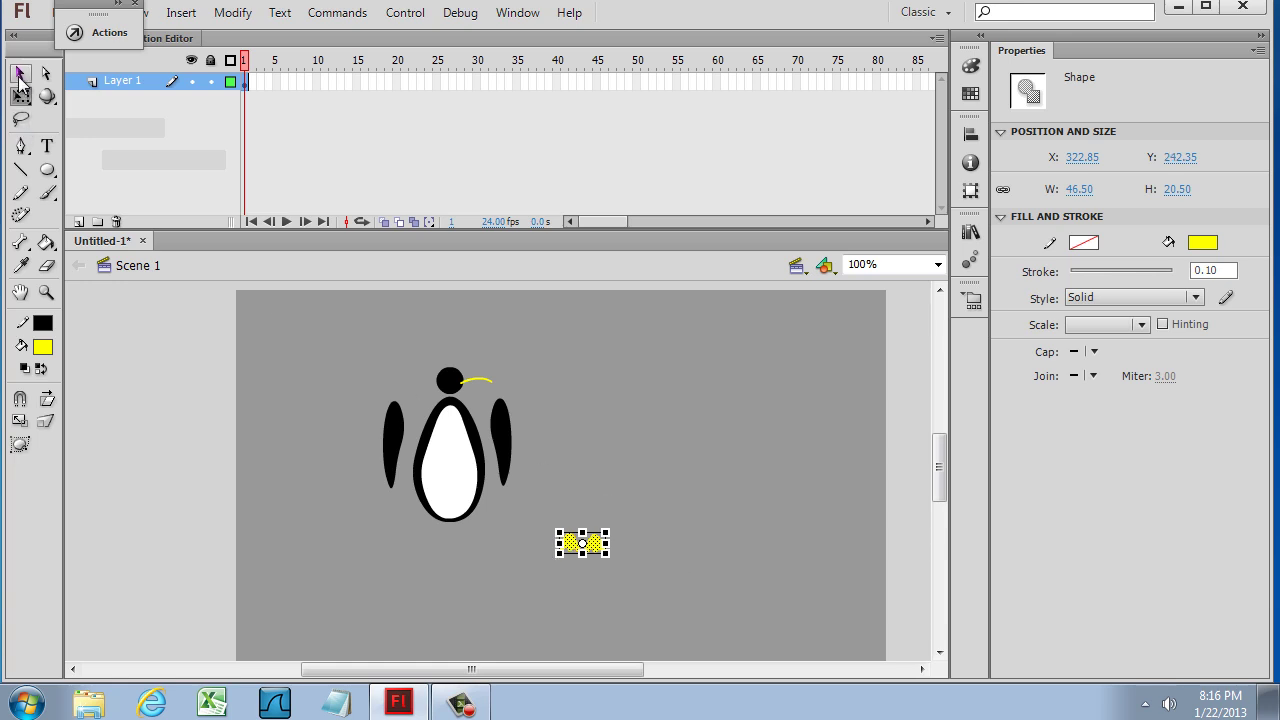
pyautogui.moveTo(597, 543); pyautogui.dragTo(463, 532)
pyautogui.click(566, 530)
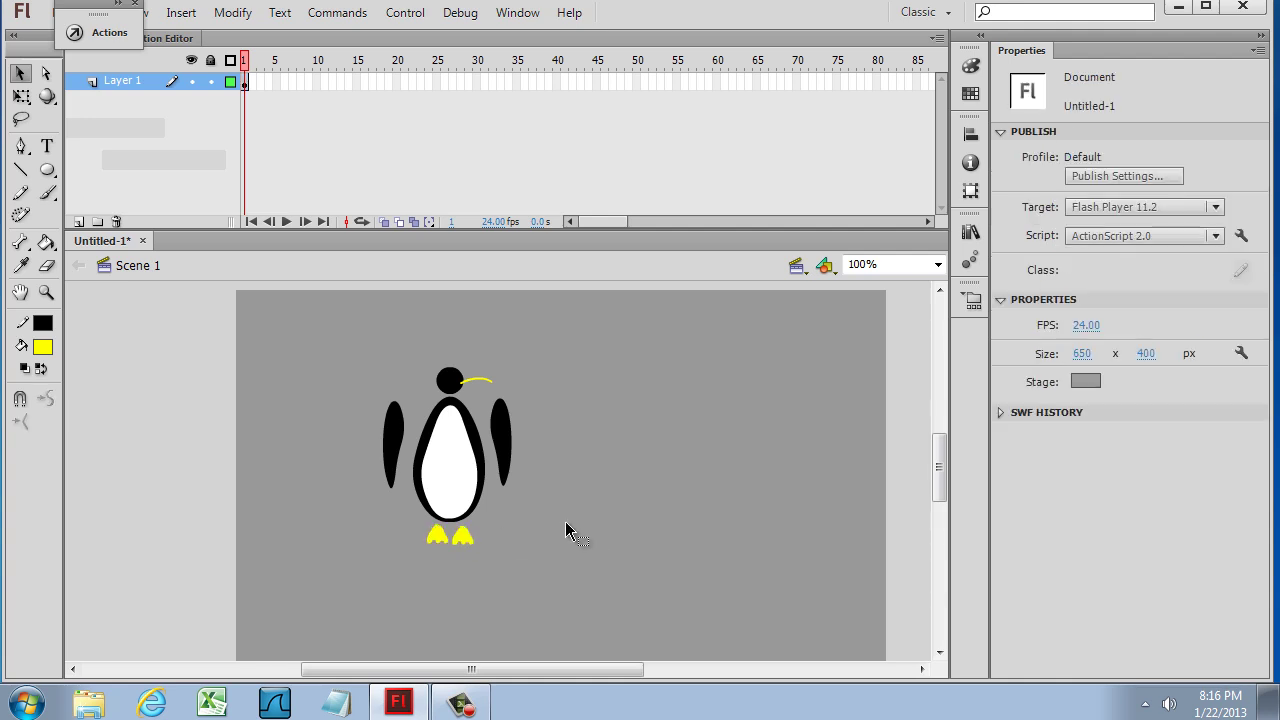